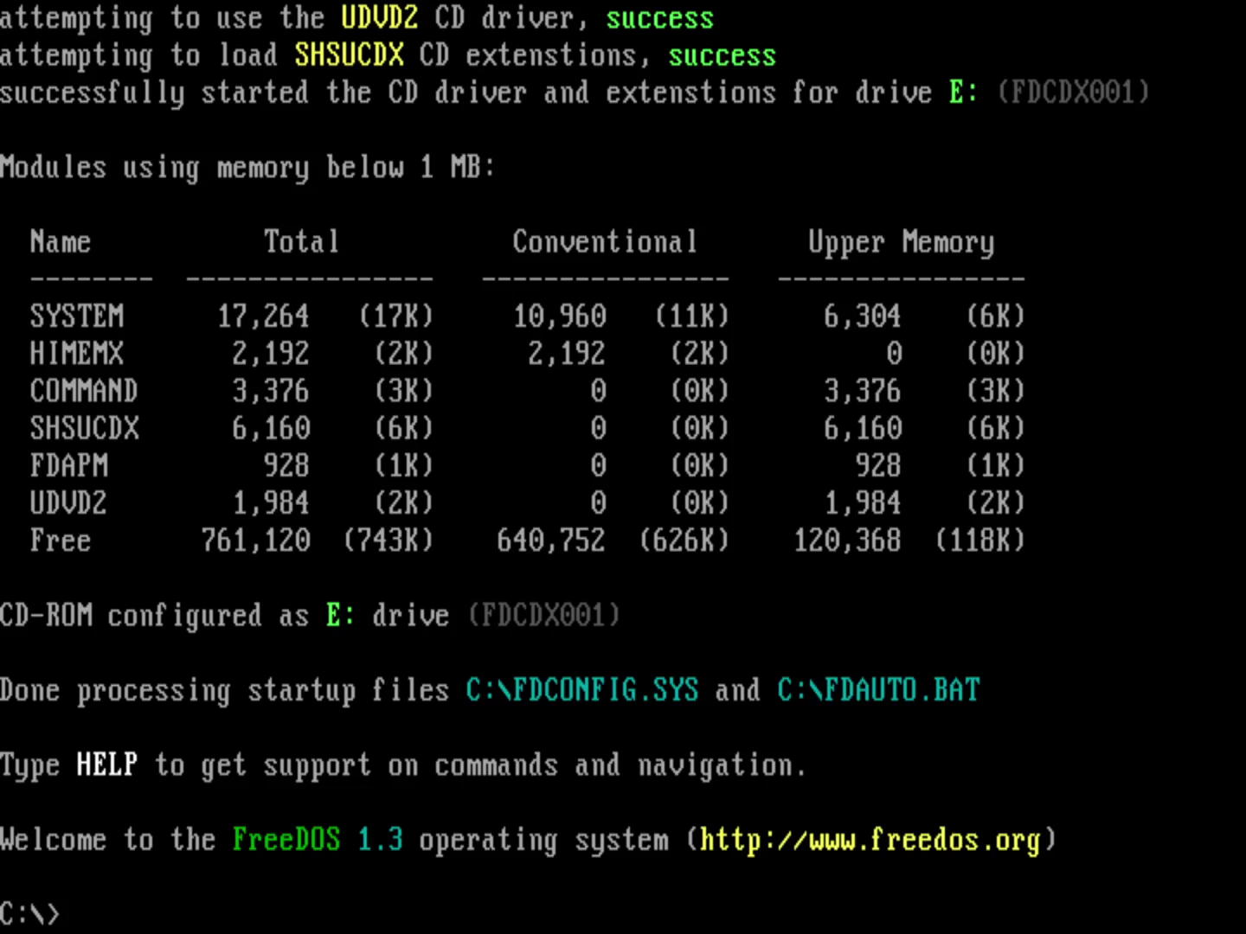
Switch to drive D, enter the TEMP folder and list its contents in wide format
key(Return)
text(D:)
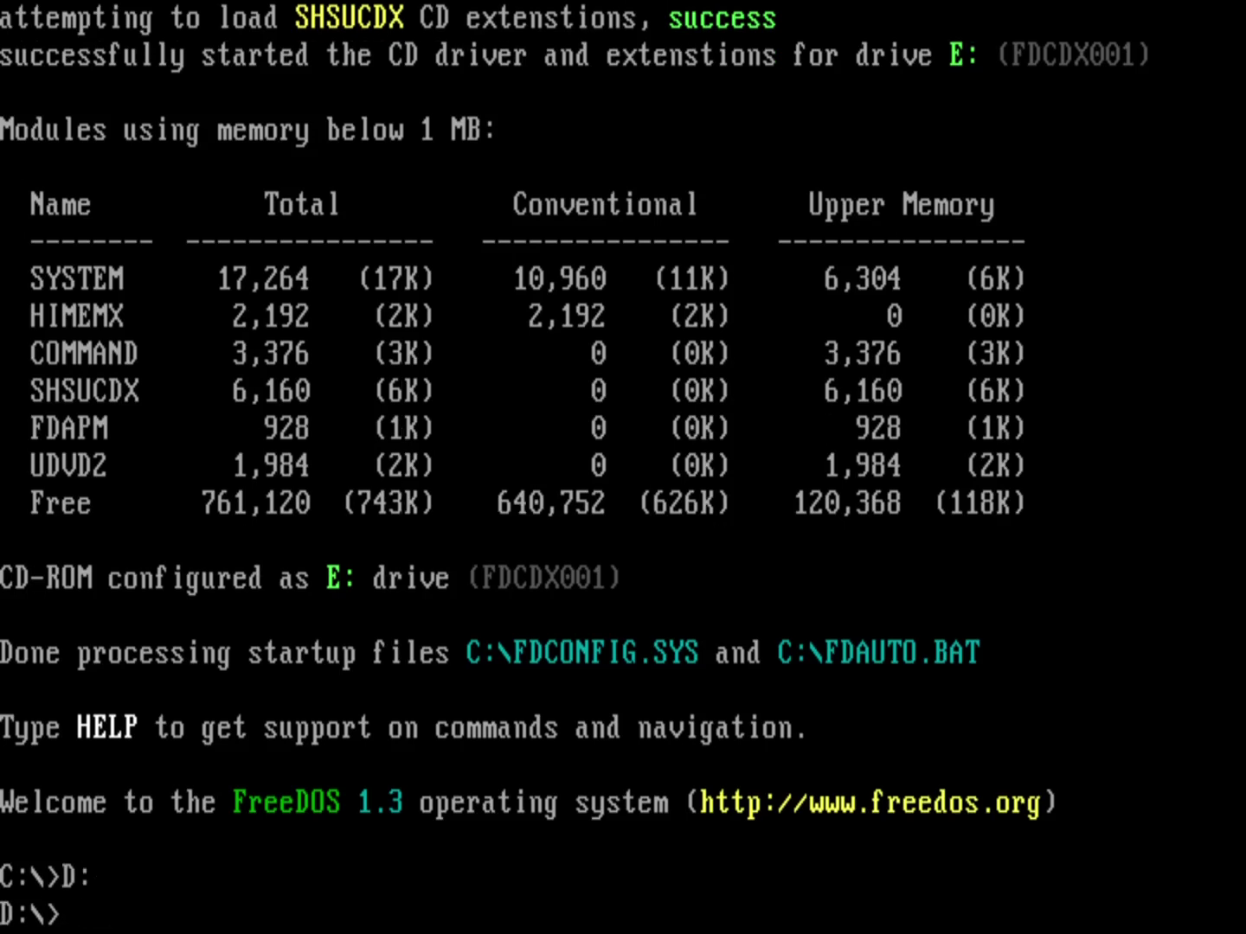
text(c)
text(d TEMP)
key(Return)
text(dir)
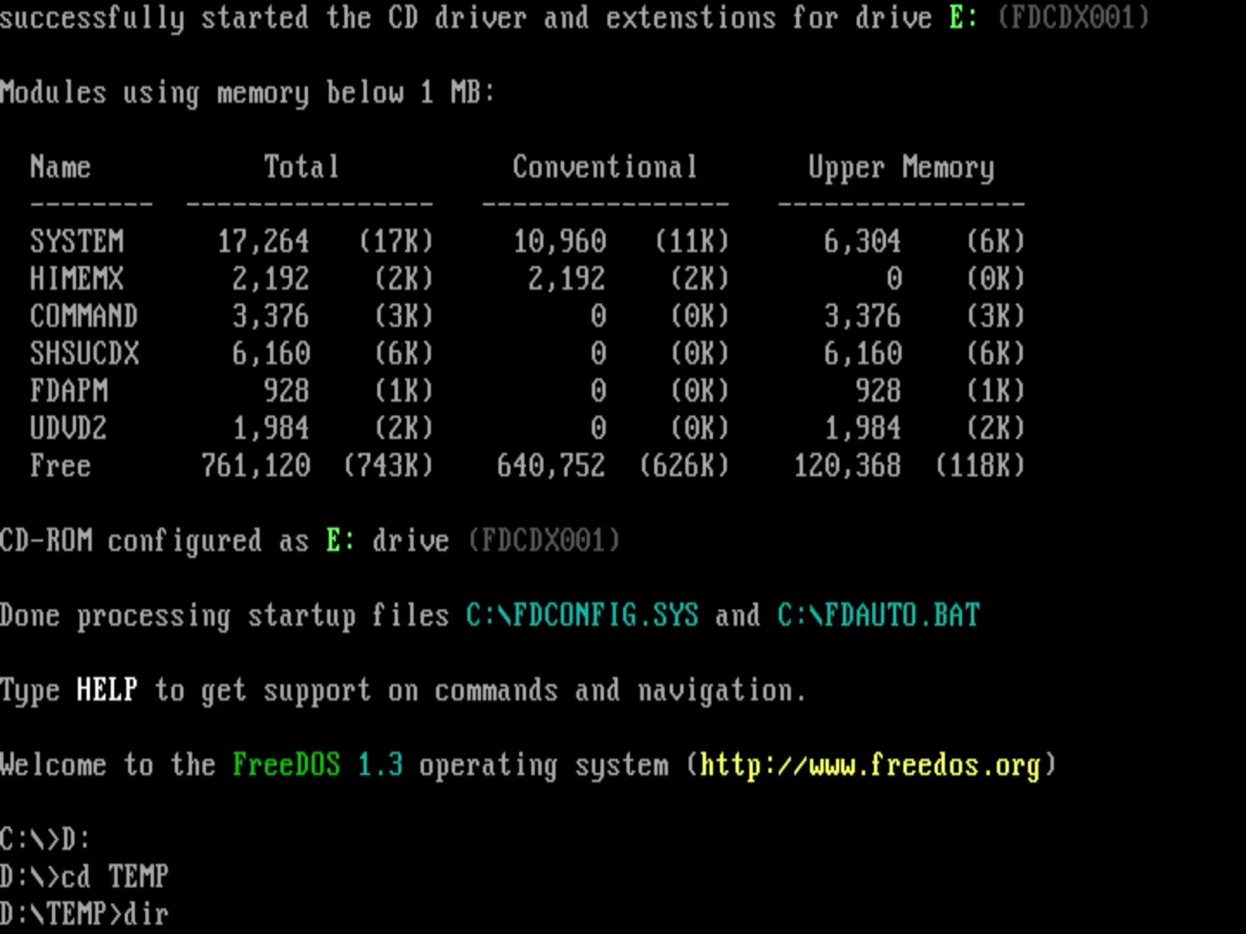
text( /w)
key(Return)
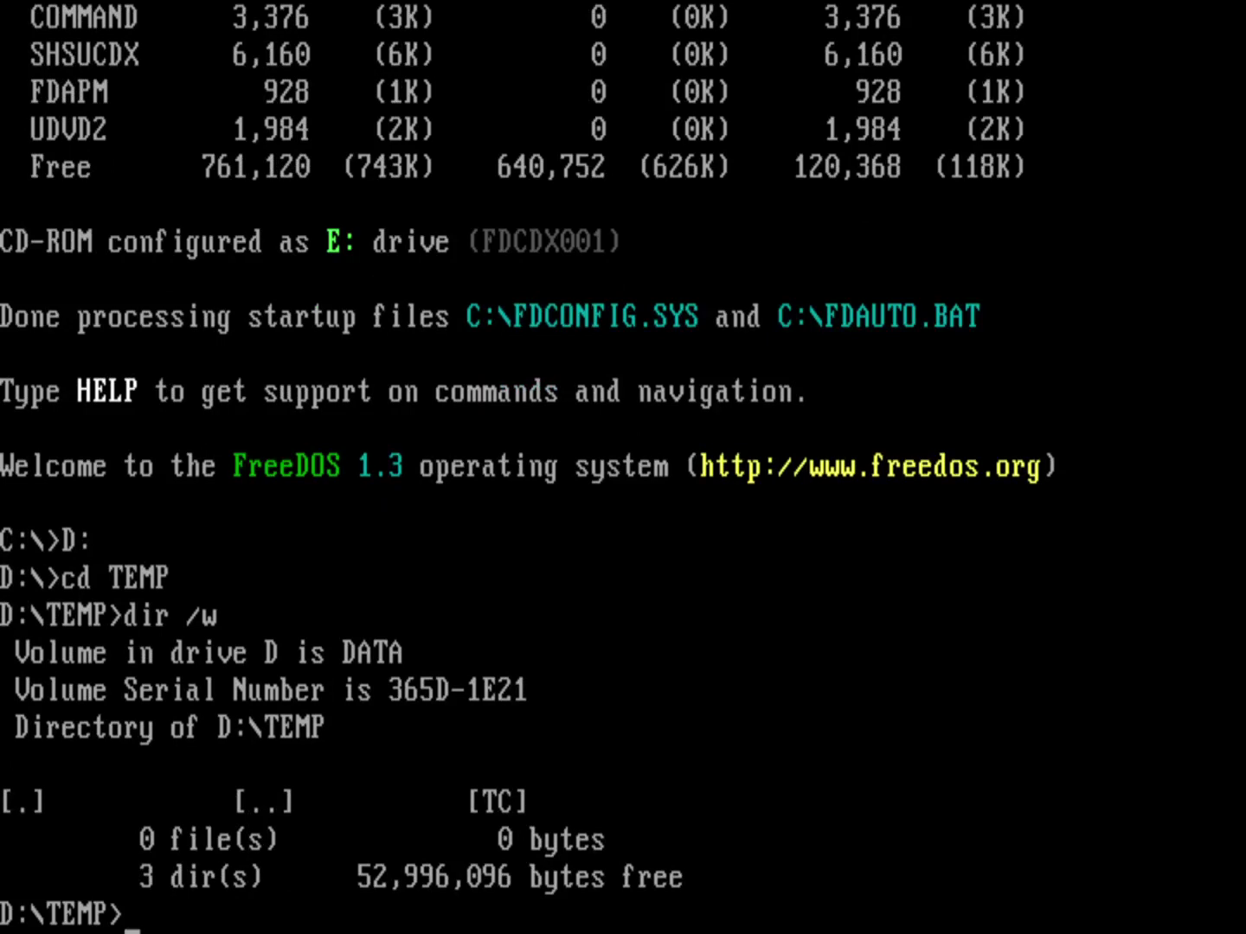
text(cd TC)
Enter TEMP\TC, list the Turbo C++ setup files and launch the installer
key(Return)
text(d)
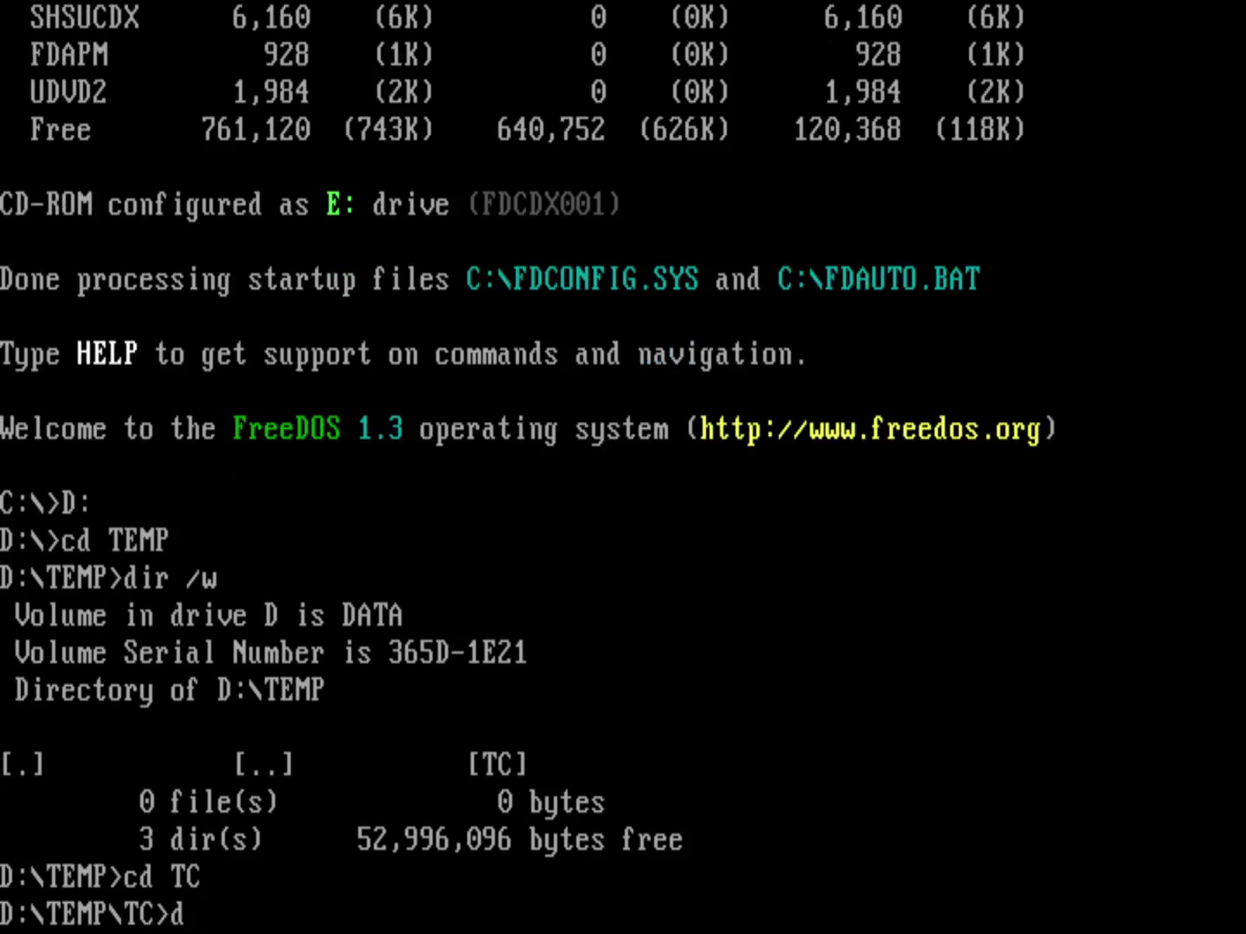
text(ir /w)
key(Return)
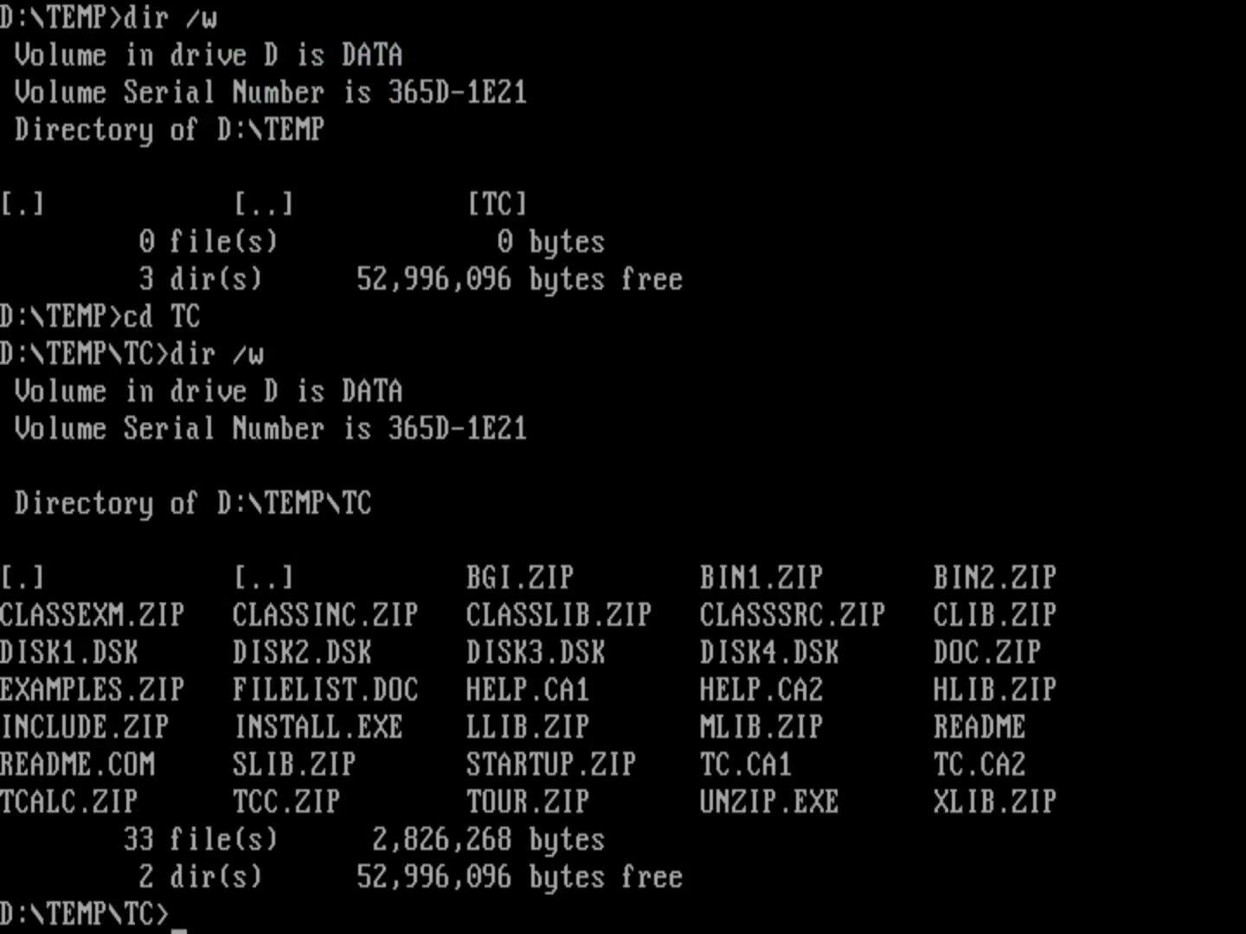
text(install)
key(Return)
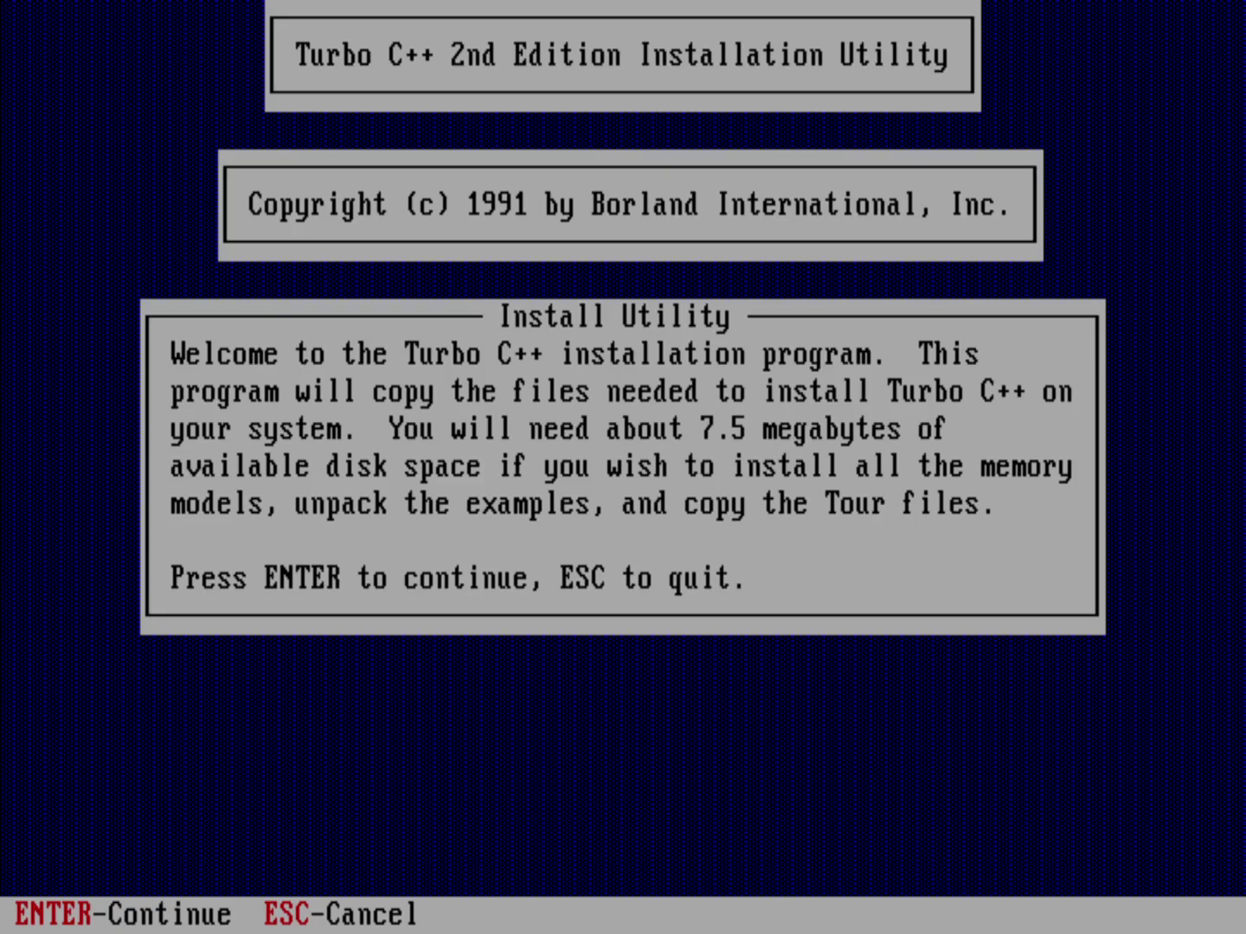
Get past the welcome screen and cancel the installer at the source-drive prompt
key(Return)
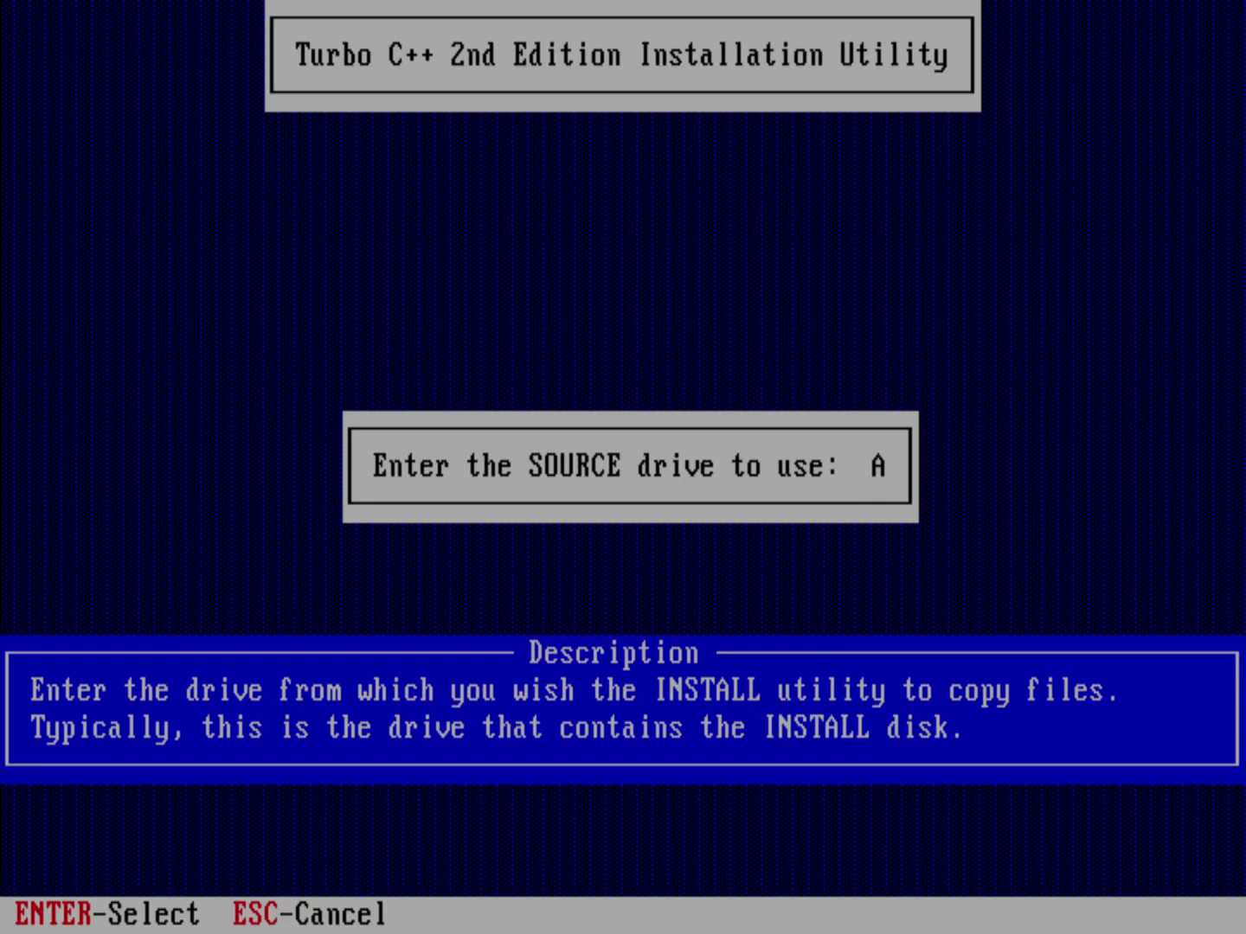
key(Escape)
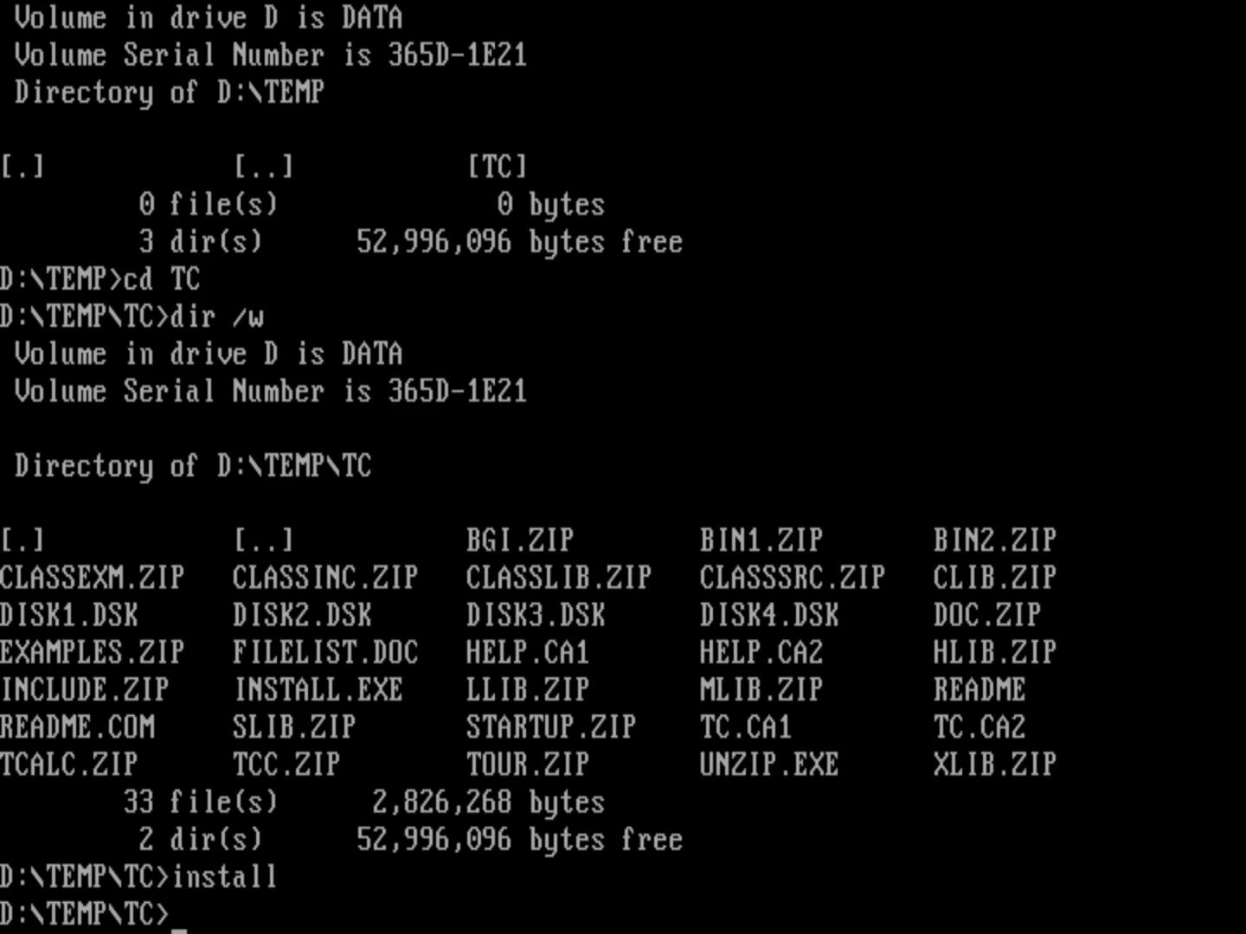
text(SWSU)
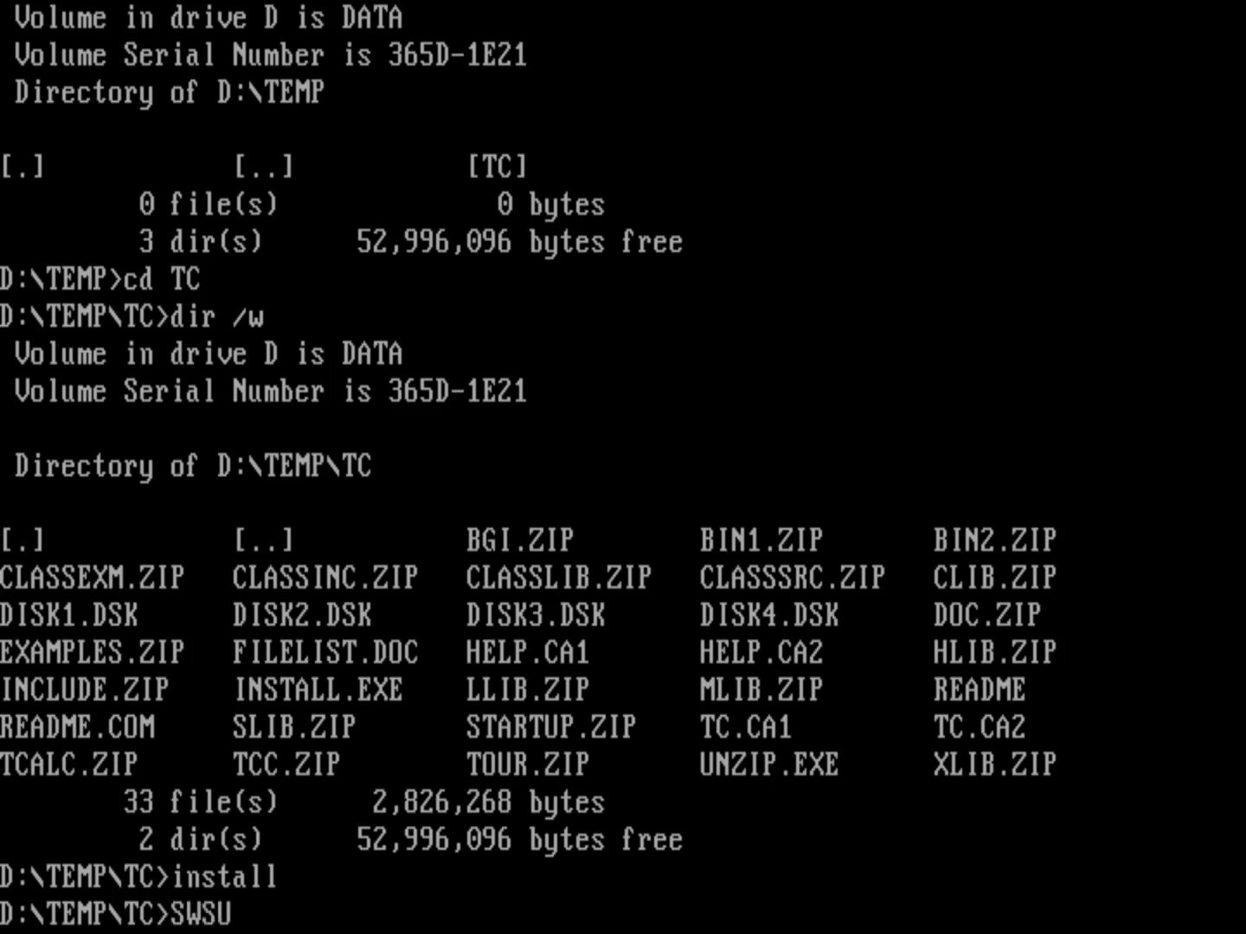
text(BST)
text( A:)
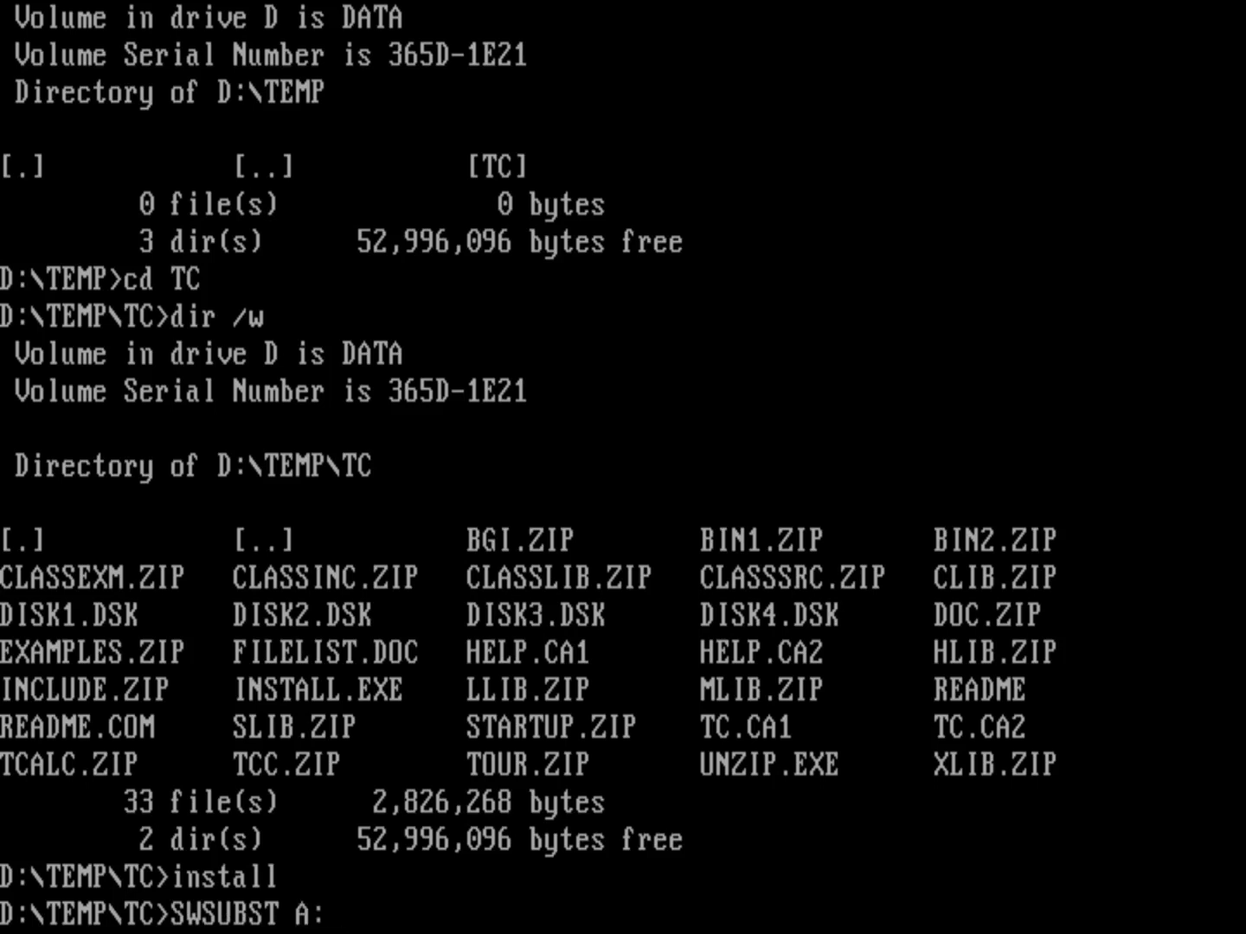
text( D:)
text(\TEM)
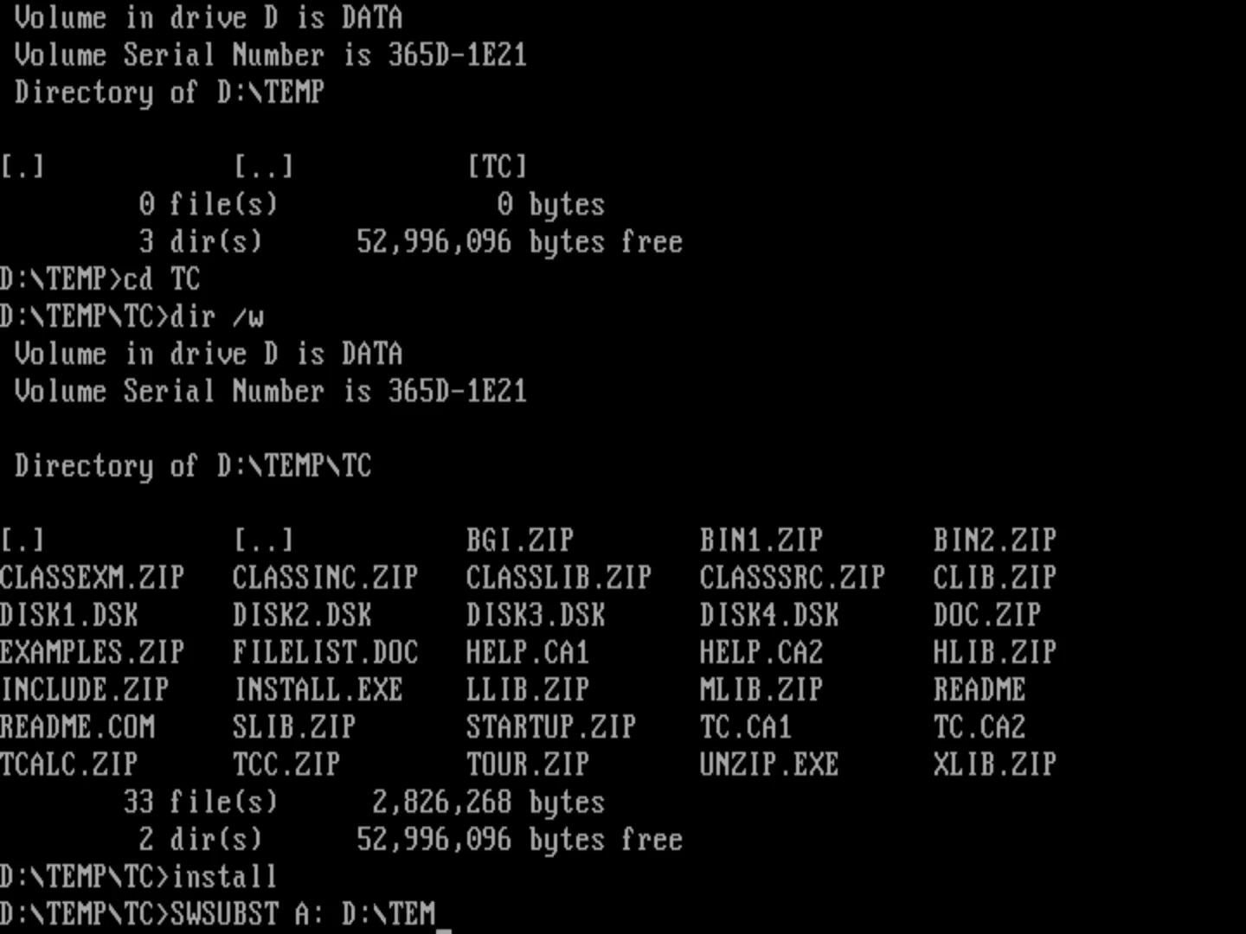
text(P)
text(\TC)
Map drive A to D:\TEMP\TC with SWSUBST, then switch to A: and list its files
key(Return)
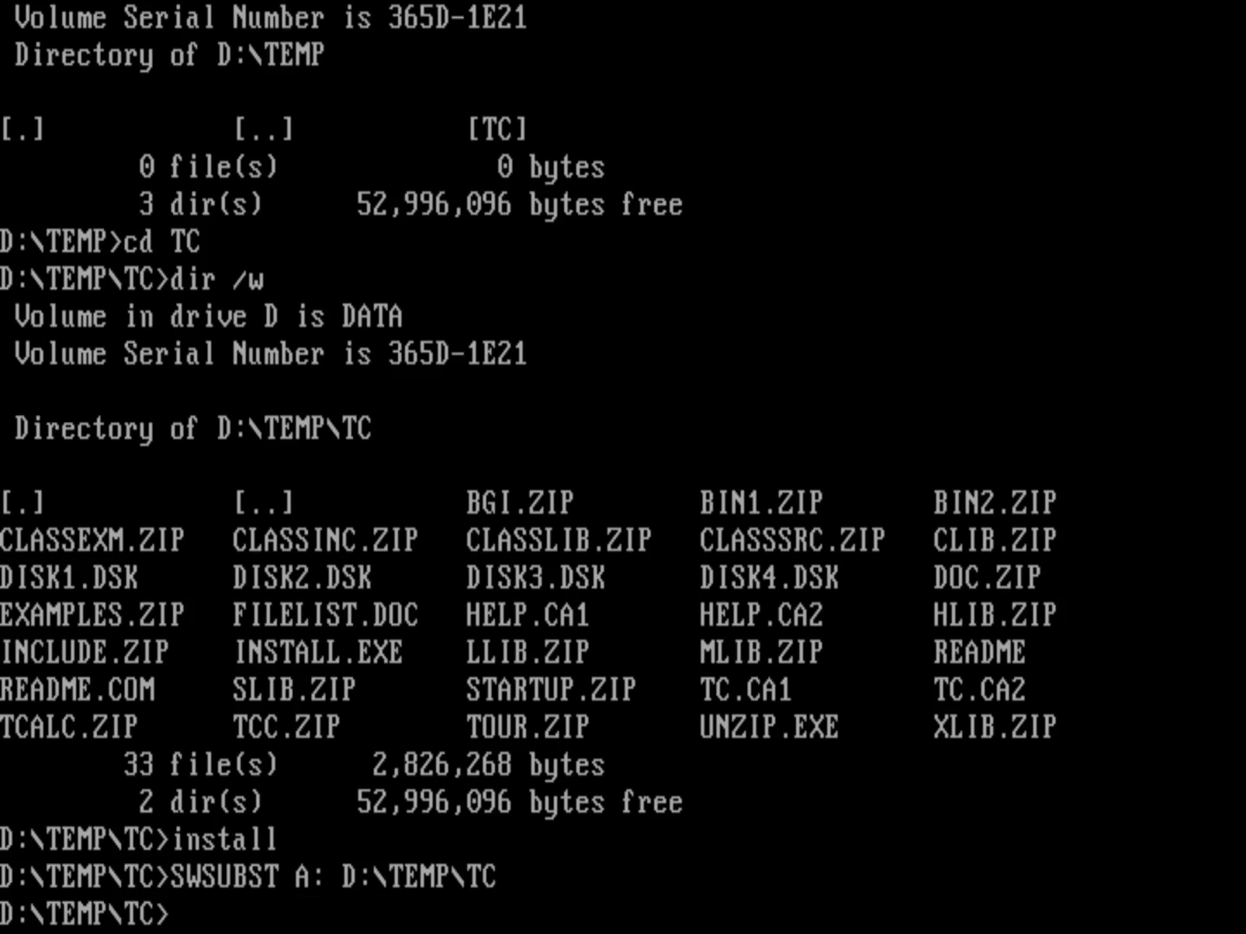
text(cd )
text(\)
key(Return)
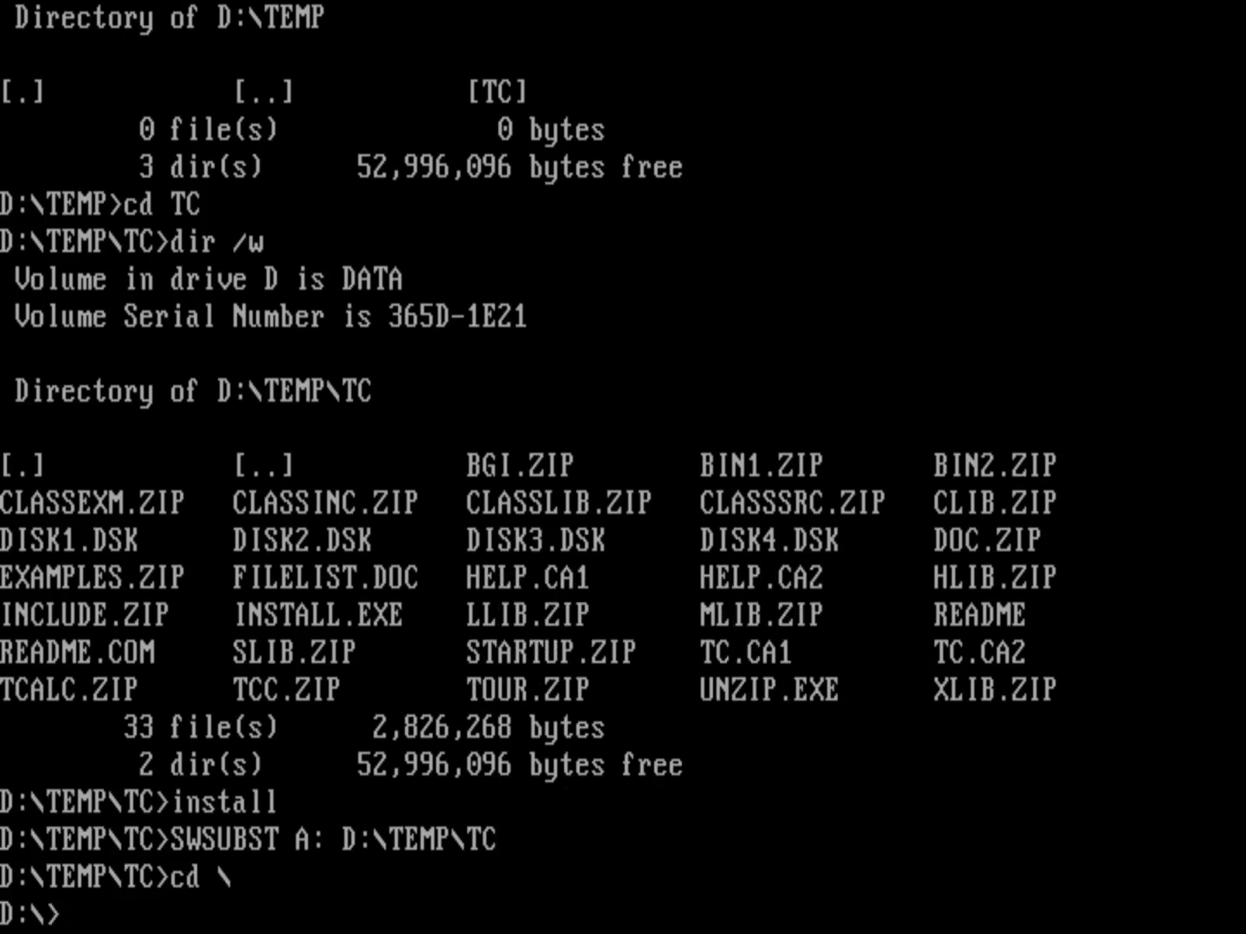
text(A:)
key(Return)
text(dir /)
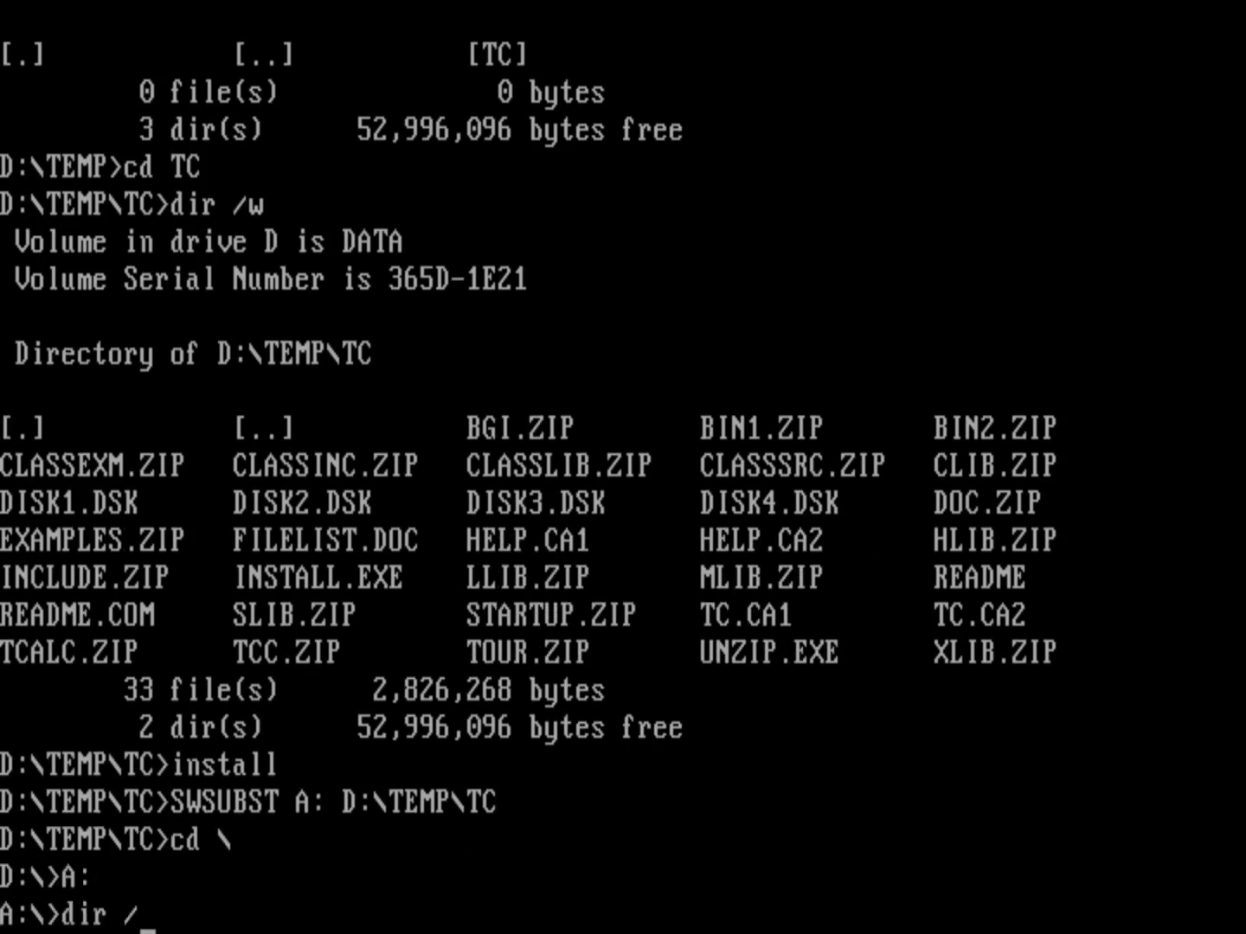
text(w)
key(Return)
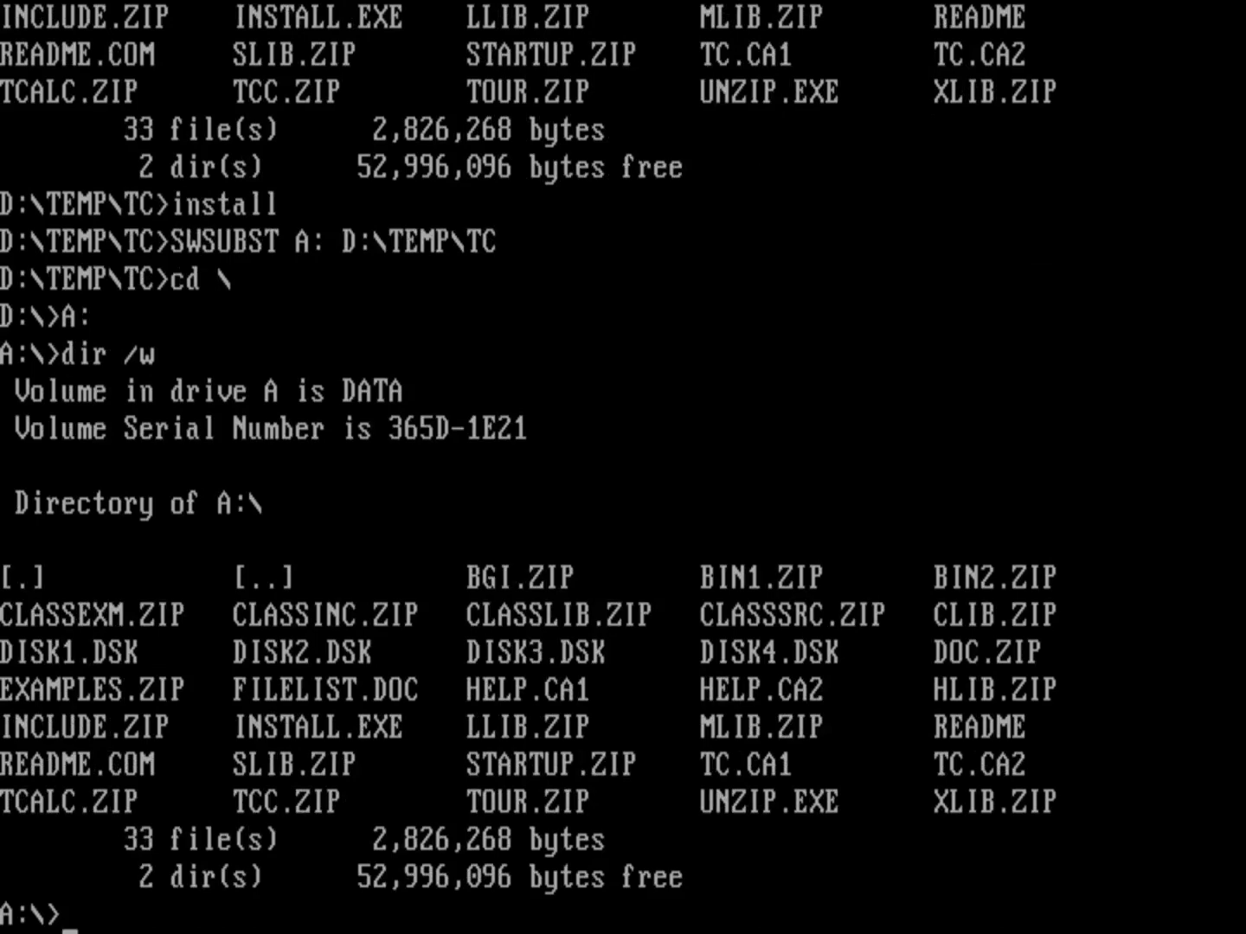
text(install)
Start the installer from drive A and accept A as the source drive
key(Return)
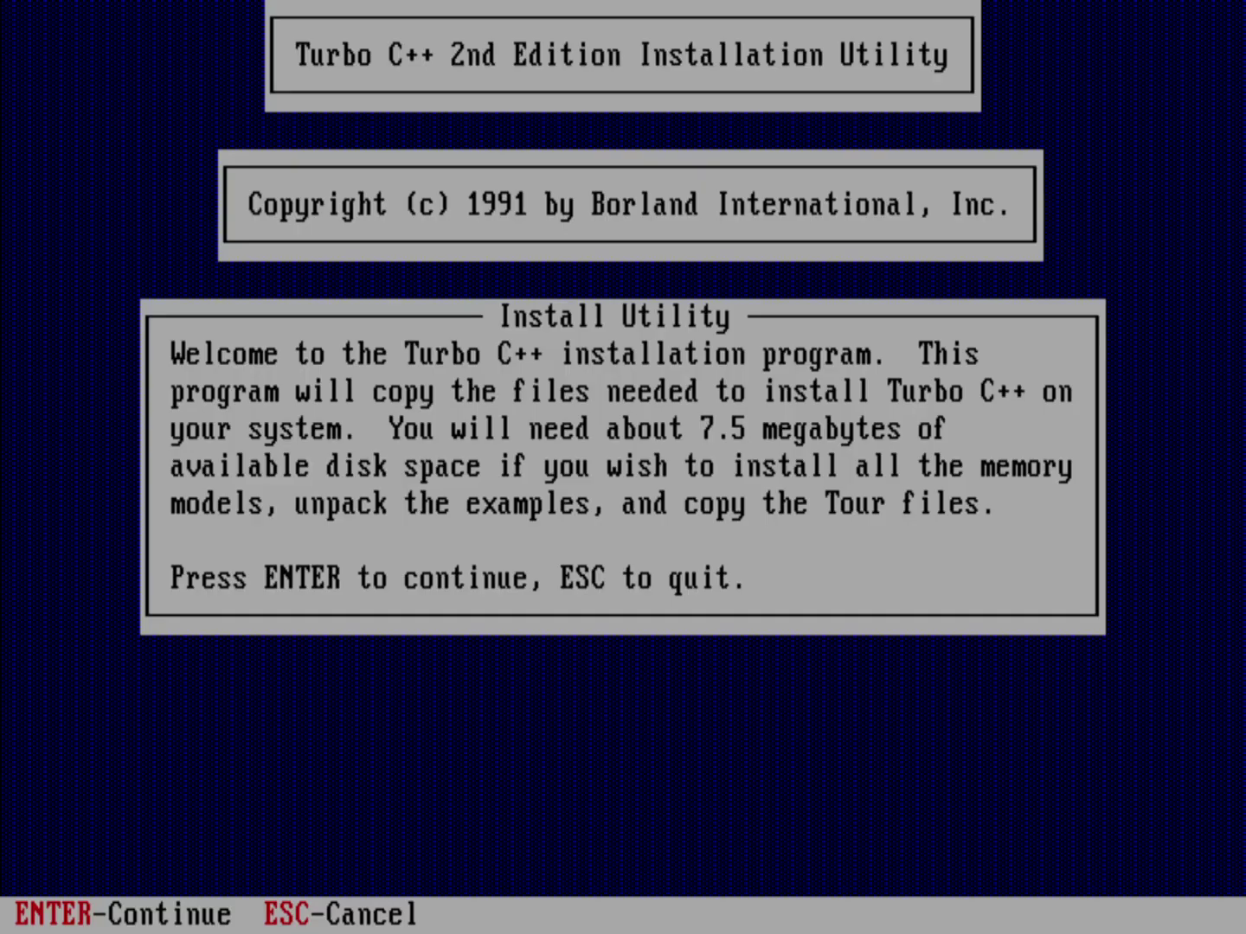
key(Return)
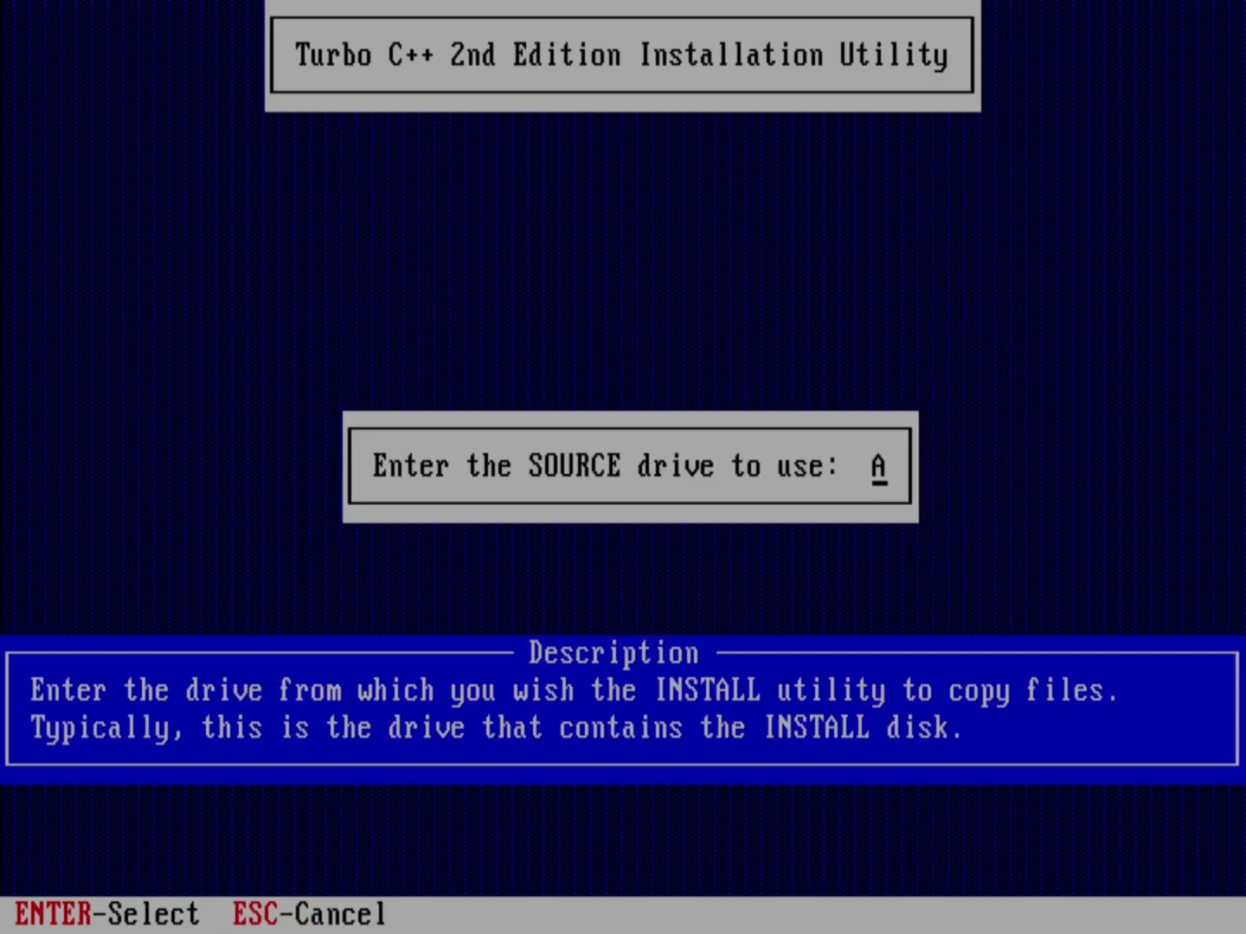
key(Return)
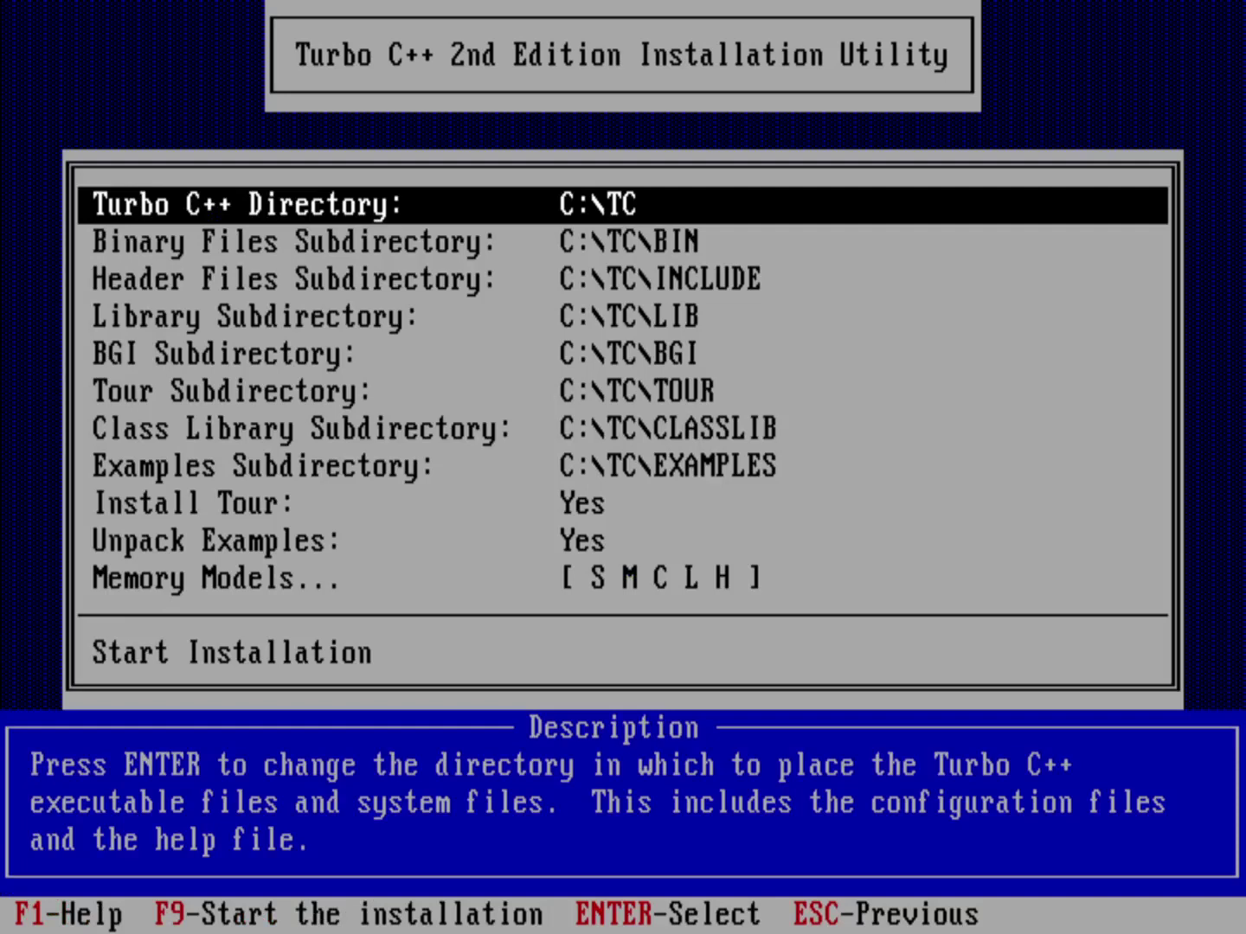
Change the Turbo C++ install directory from C:\TC to D:\TC
key(Return)
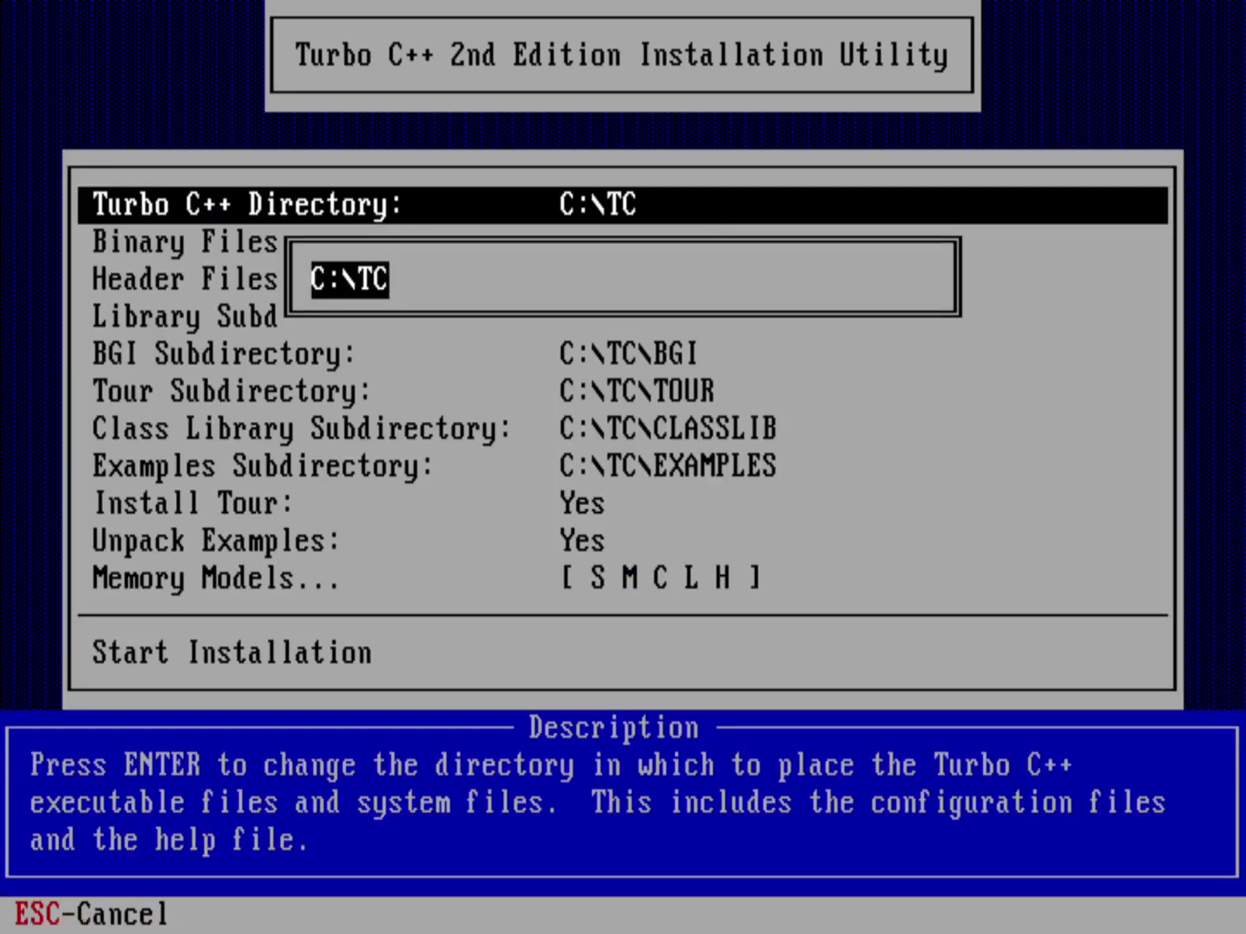
key(BackSpace)
key(BackSpace)
key(BackSpace)
key(BackSpace)
key(BackSpace)
text(D:\)
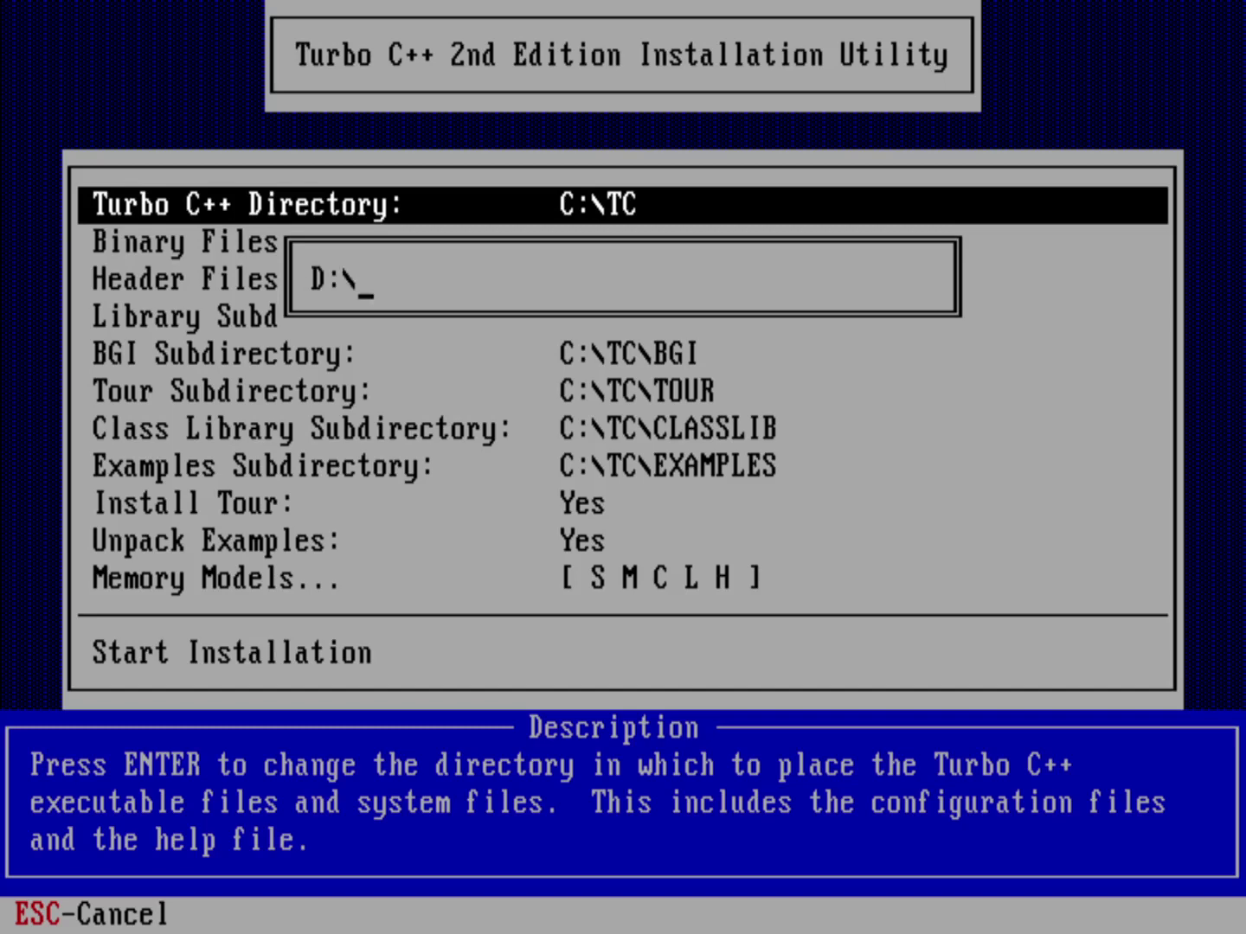
text(TC)
key(Return)
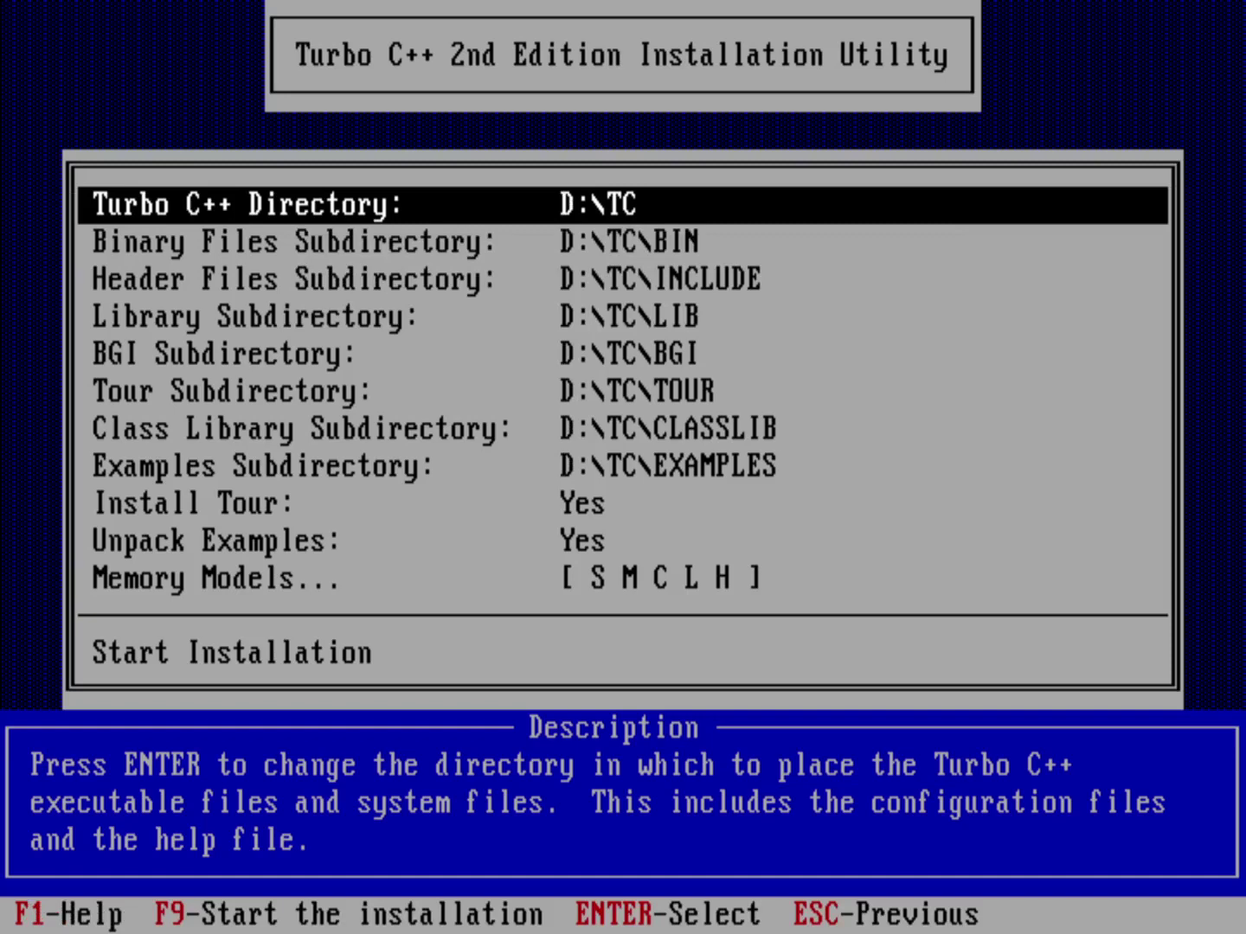
Install Turbo C++ into D:\TC, dismissing the completion and tour messages
key(F9)
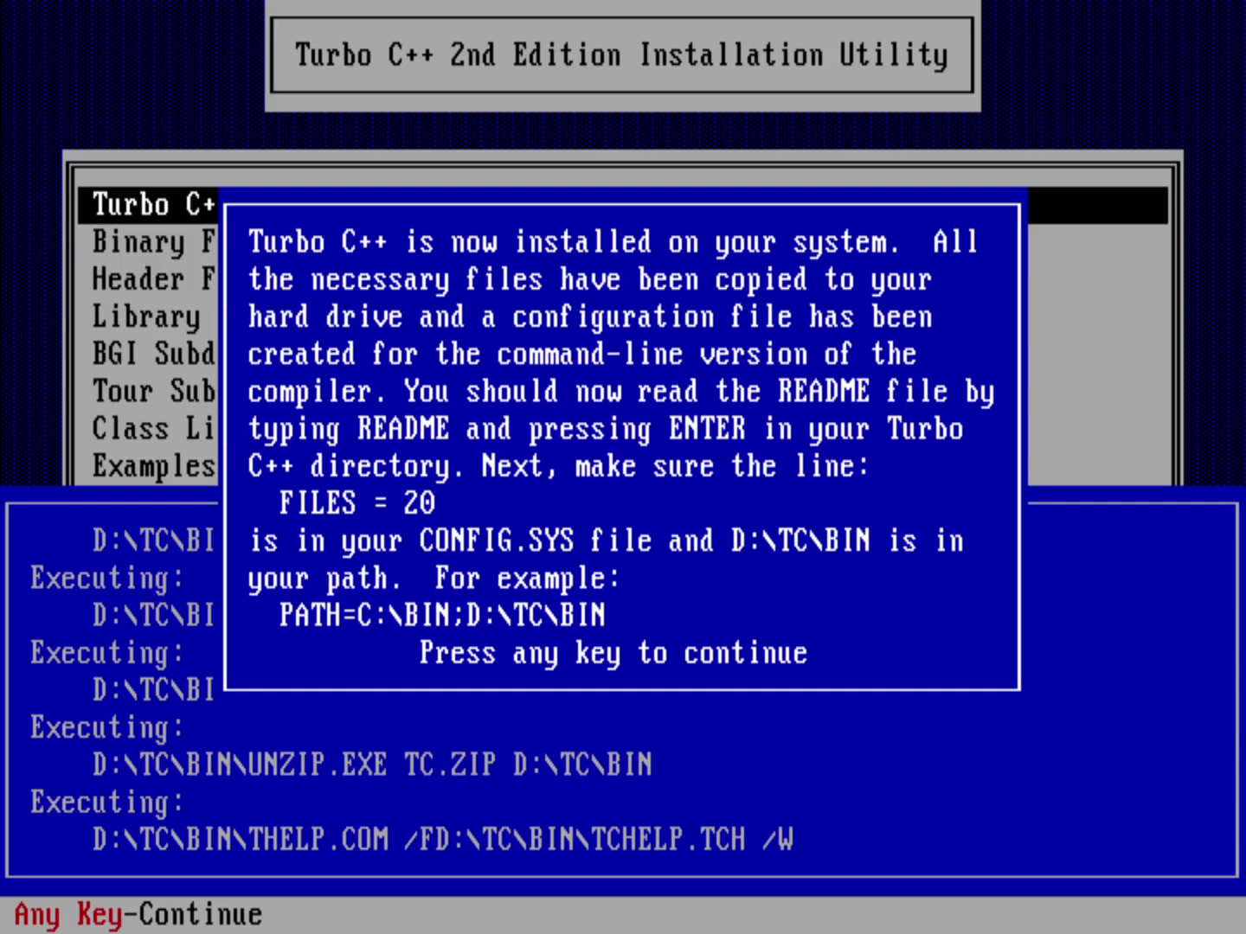
key(Return)
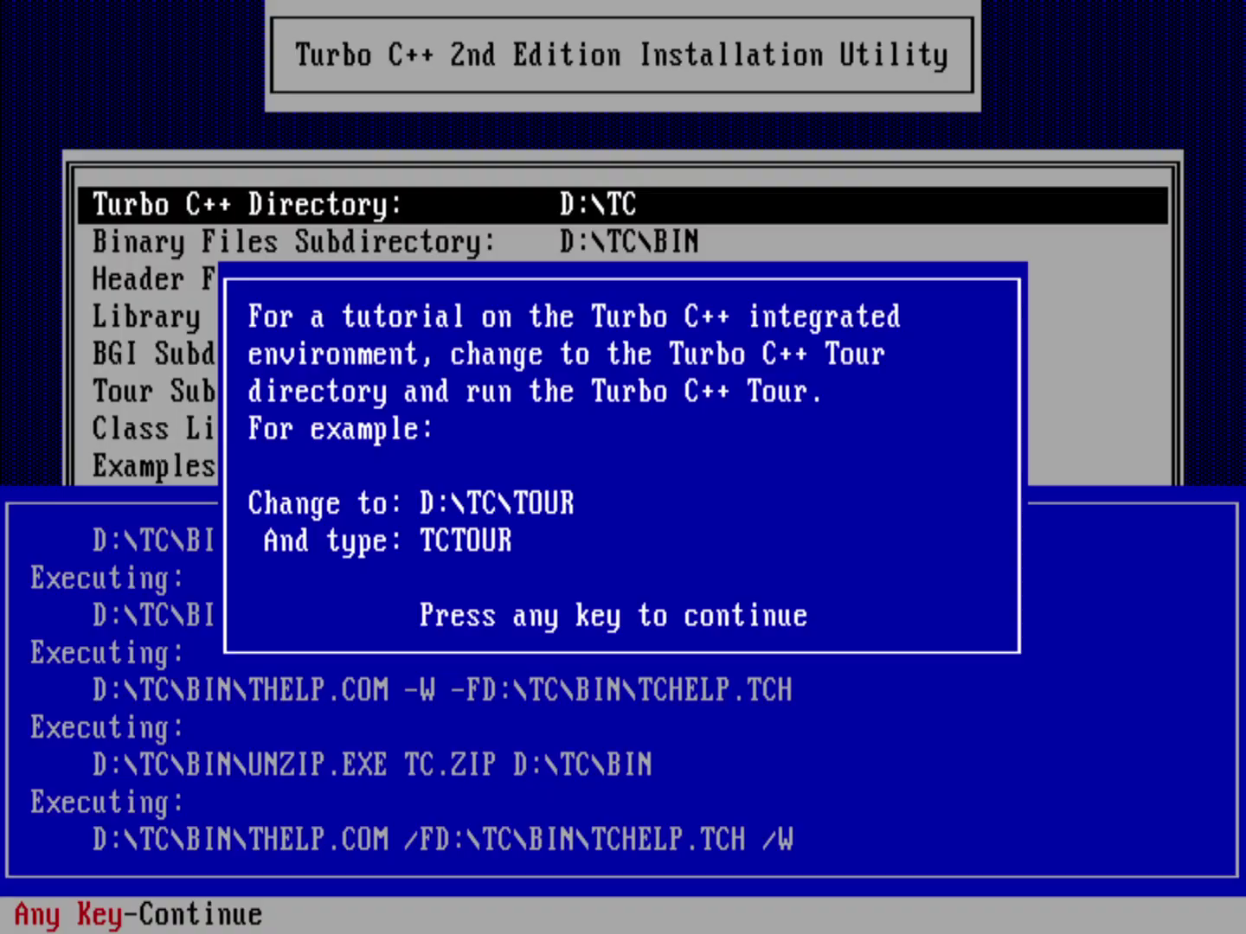
key(Return)
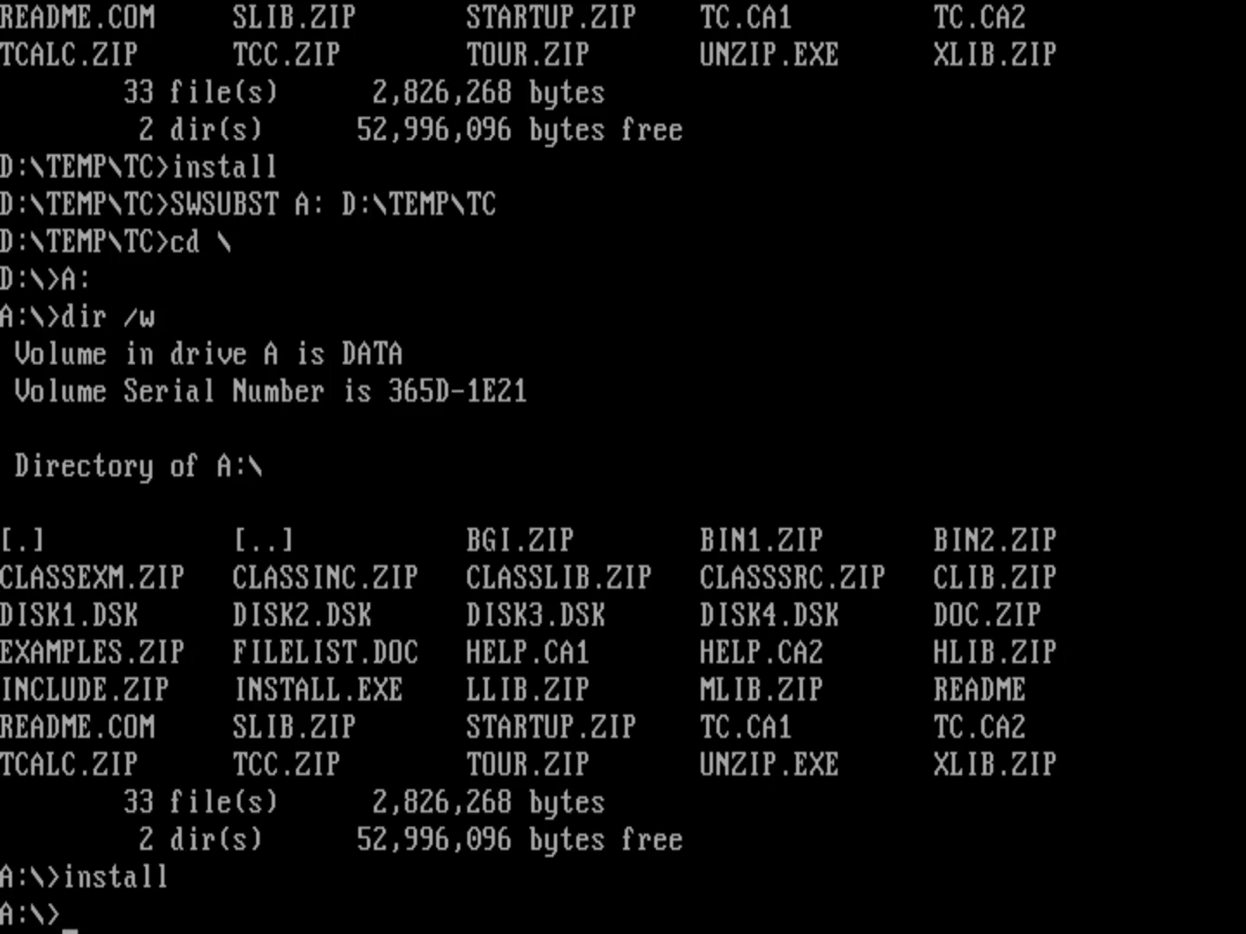
text(D:)
Return to drive D, list its root, and list the contents of the TC folder
key(Return)
text(dir /w)
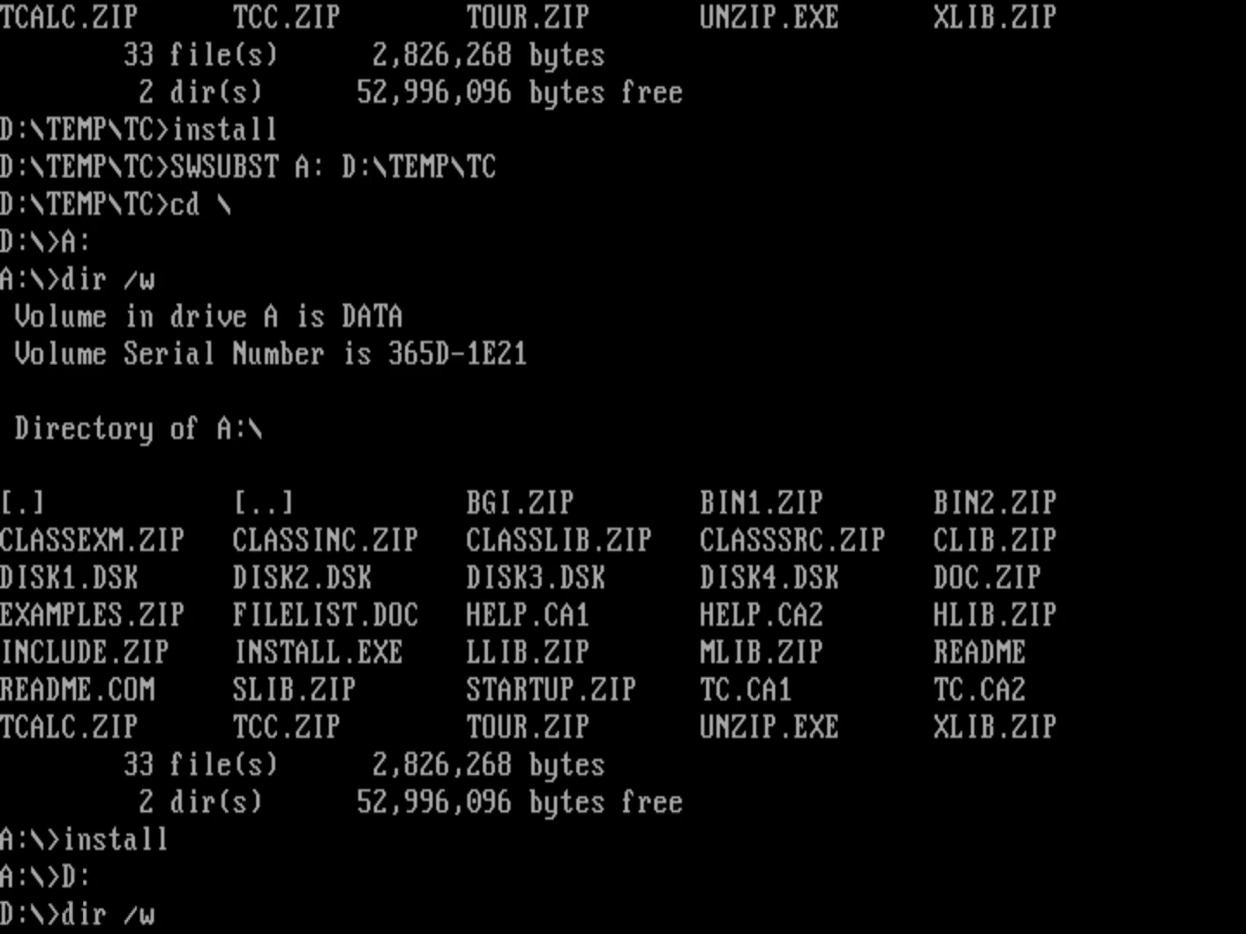
key(Return)
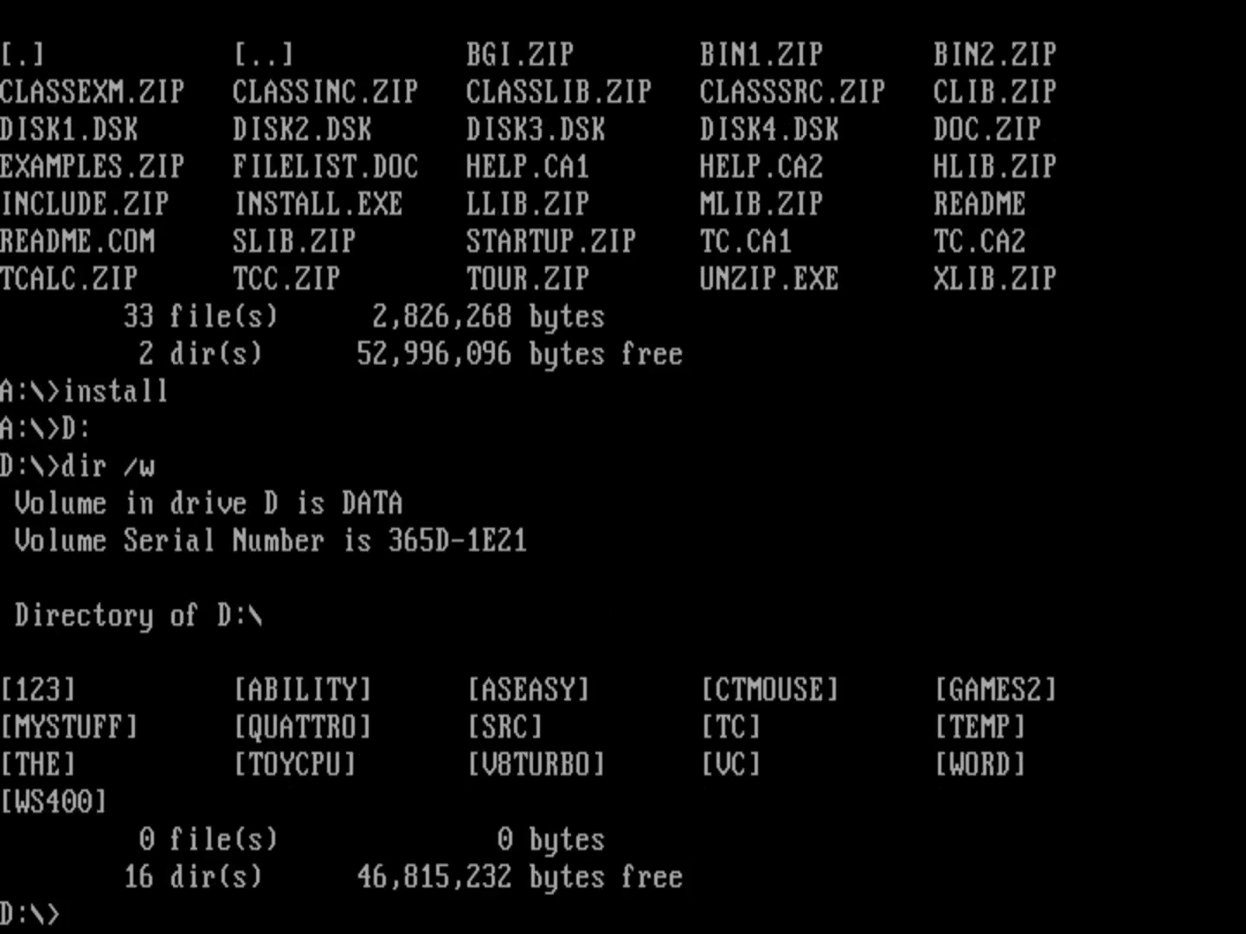
text(cd TC)
key(Return)
text(di)
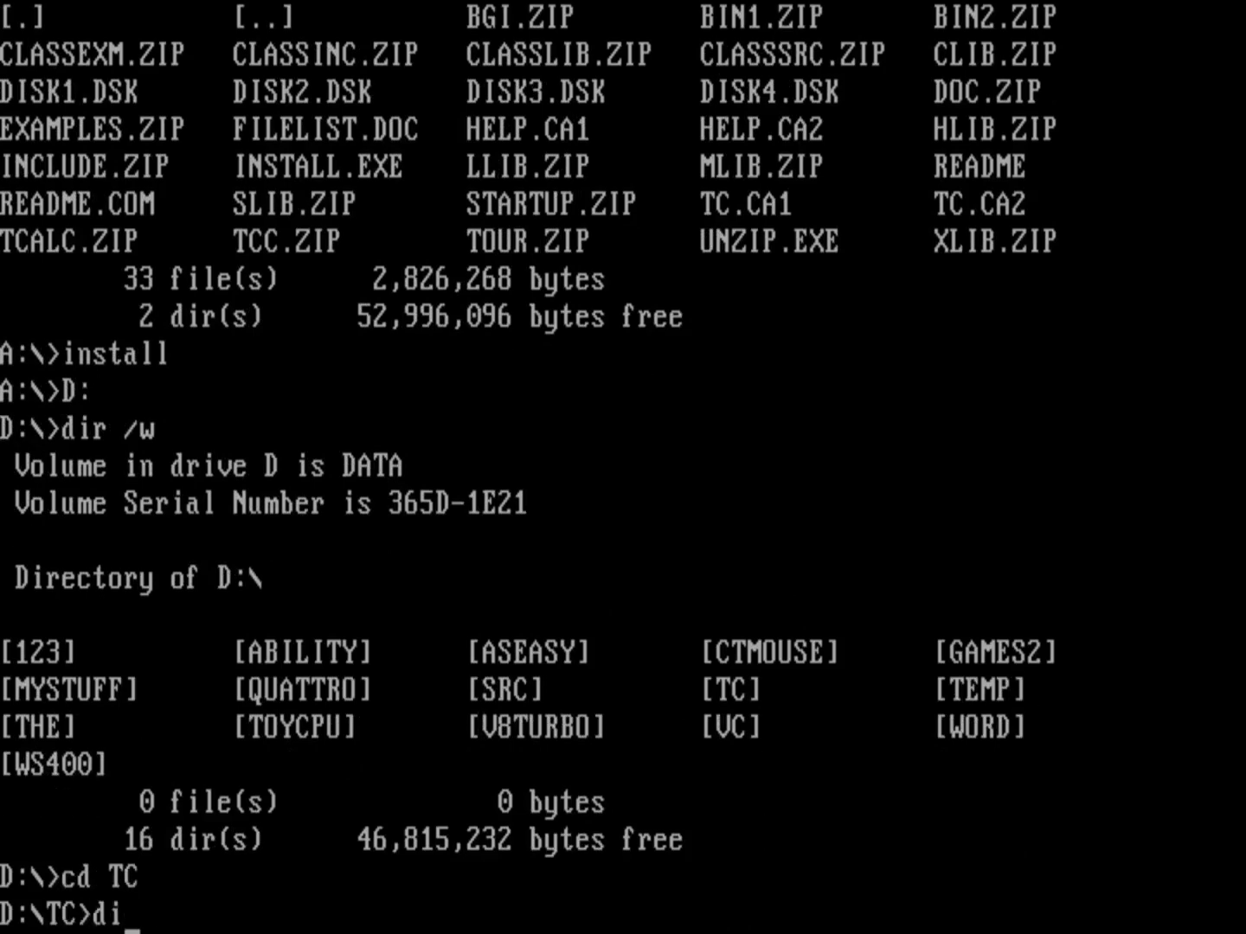
text(r)
key(Return)
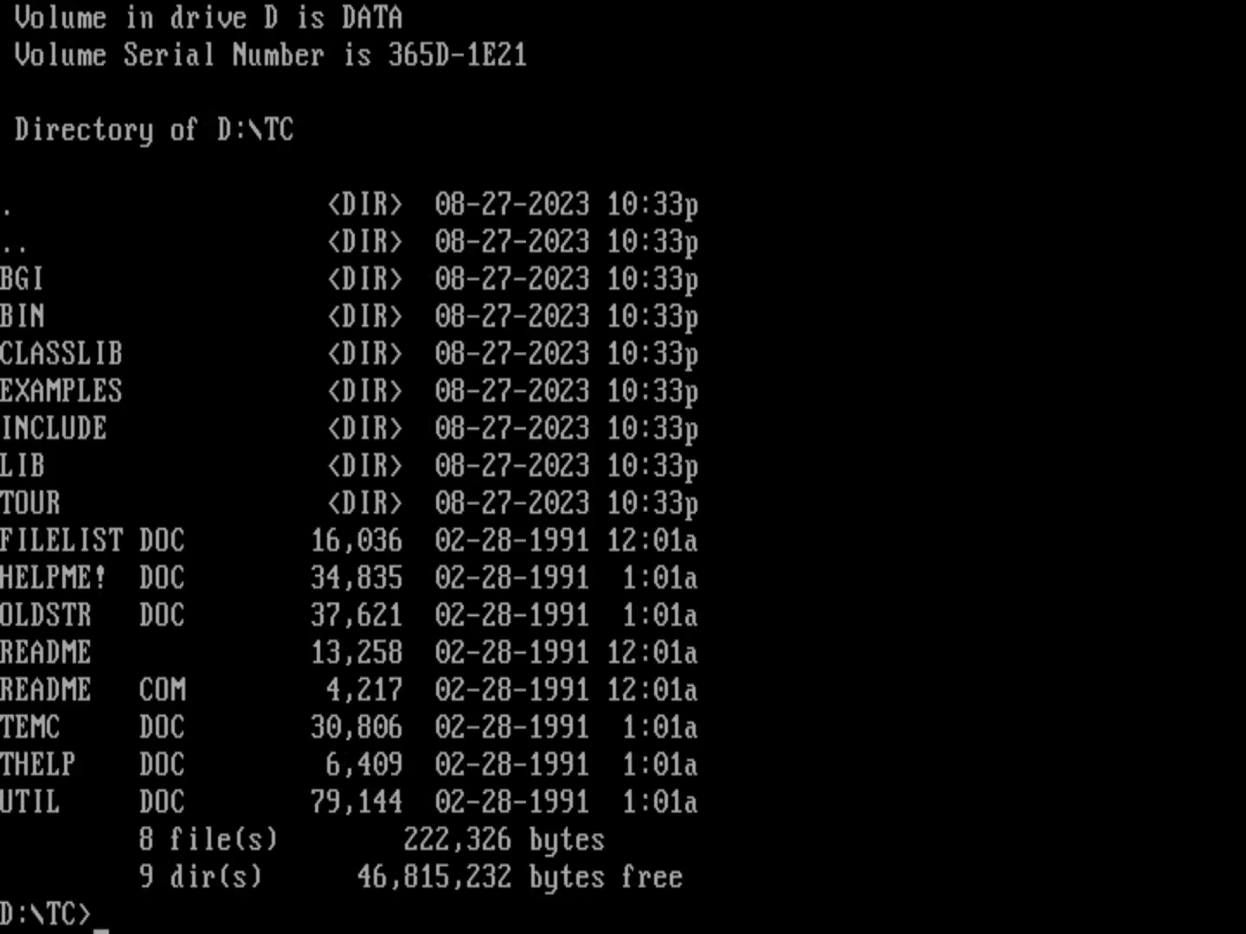
text(PATH )
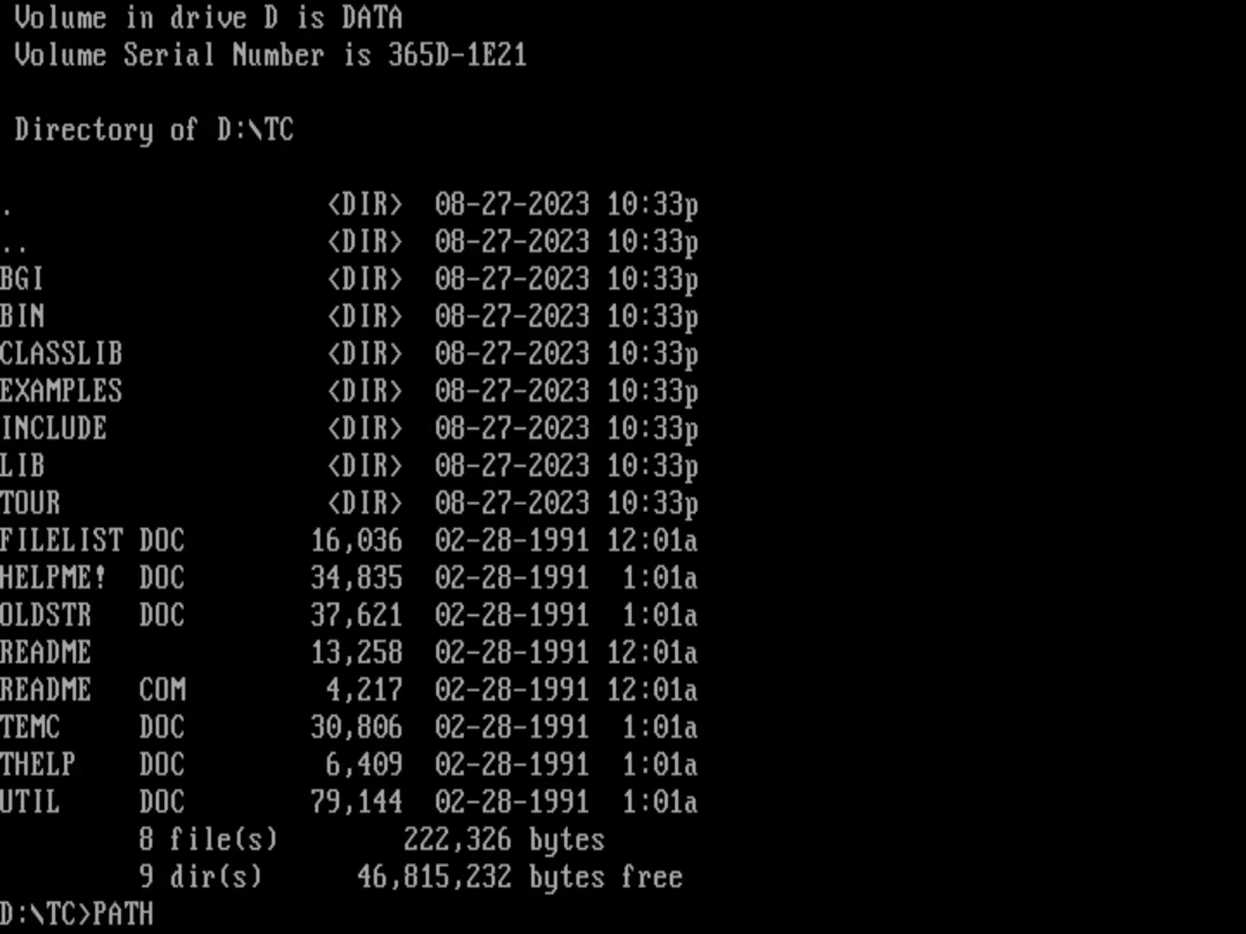
text(%PATH)
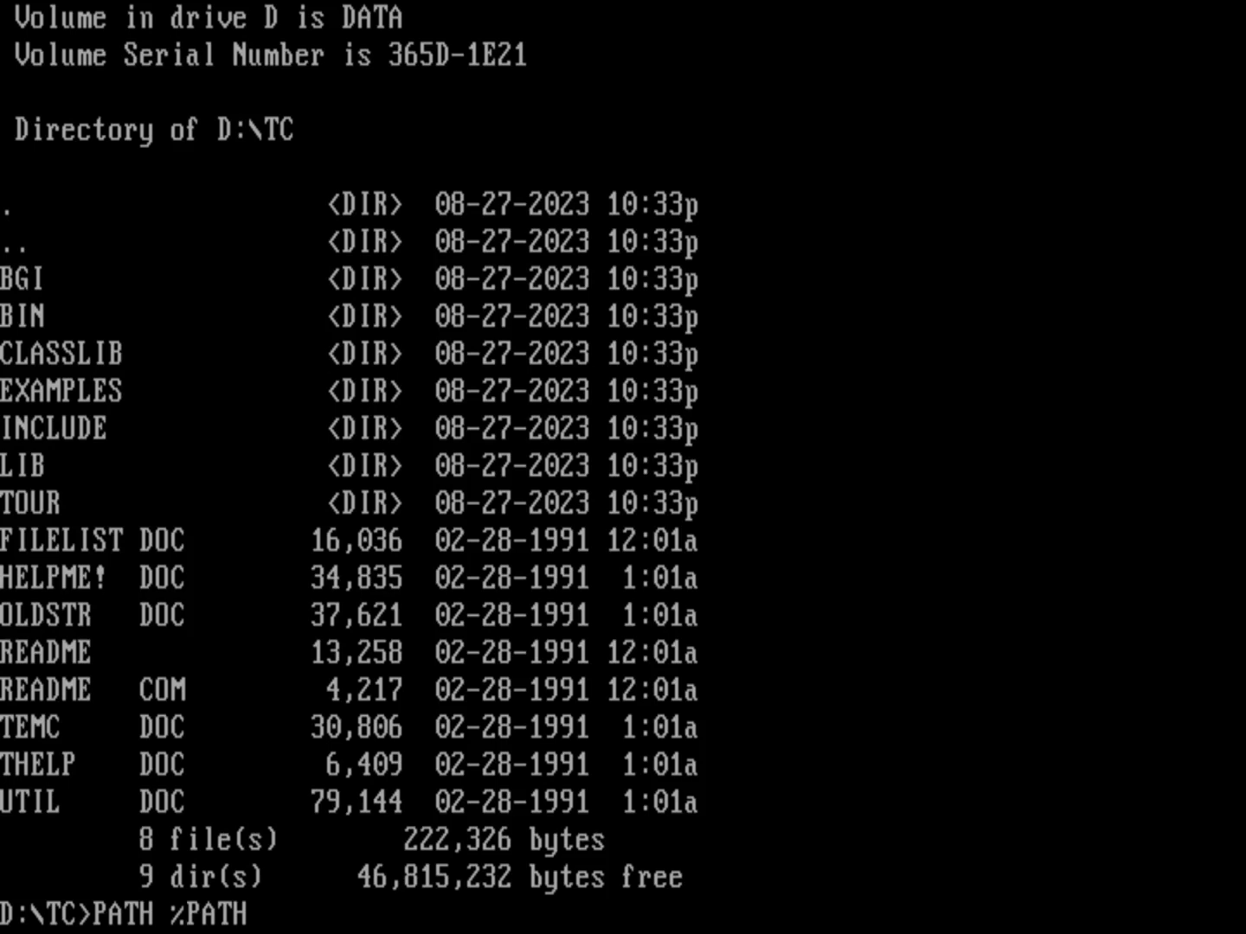
text(%)
text(;)
text(D:\)
text(TC)
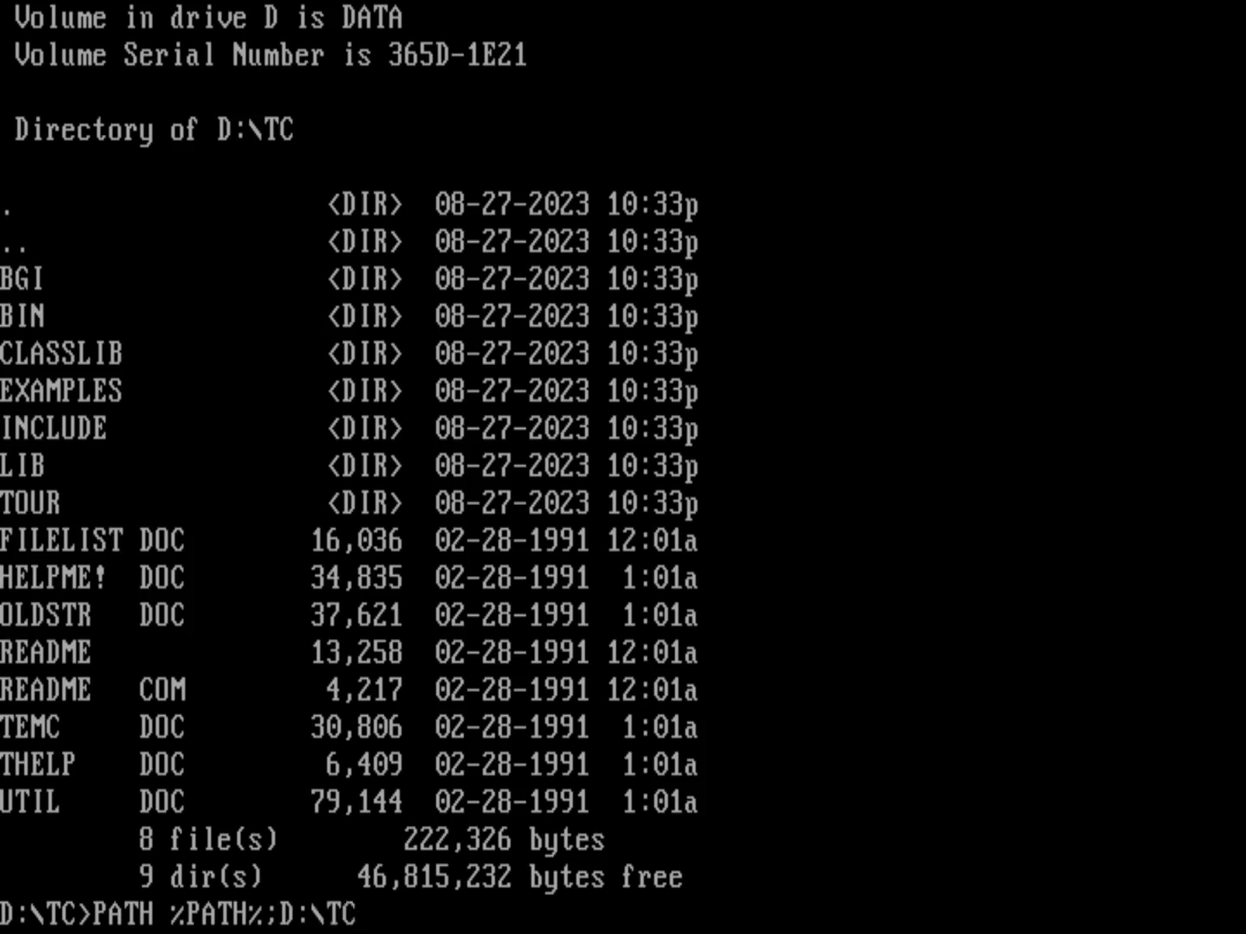
text(\BIN)
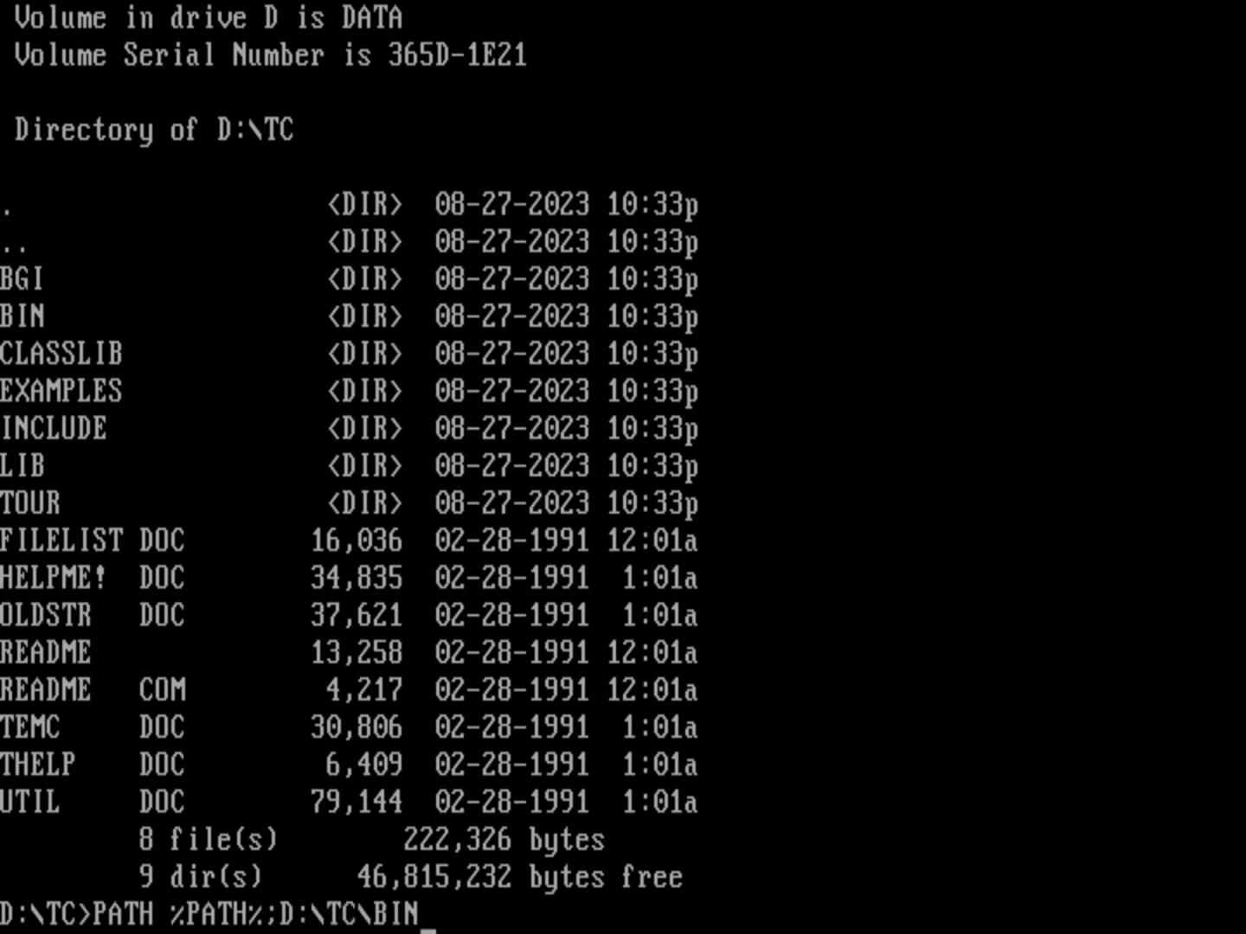
Append D:\TC\BIN to PATH and list the EXAMPLES folder's 108 files in wide format
key(Return)
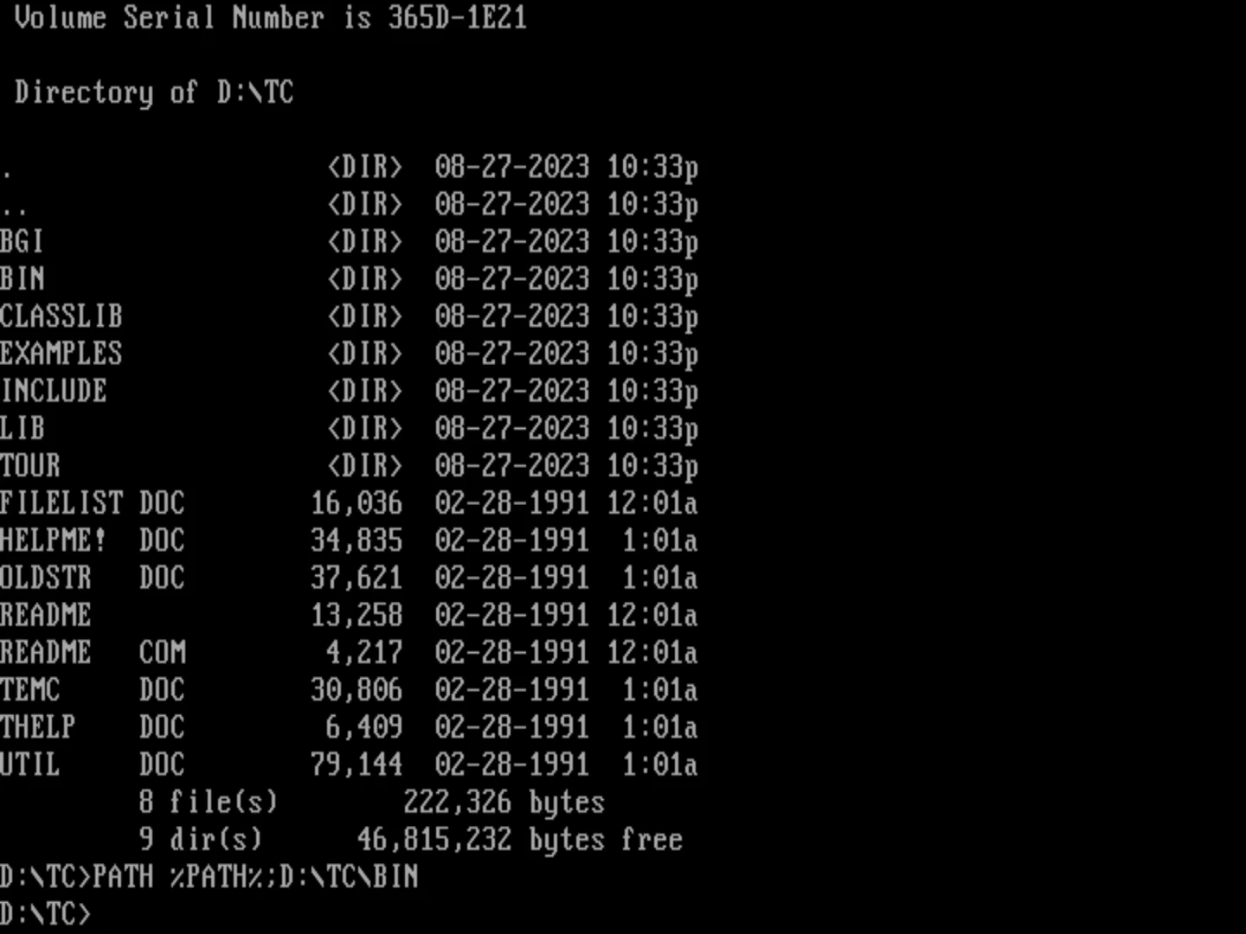
text(cd e)
text(xampled)
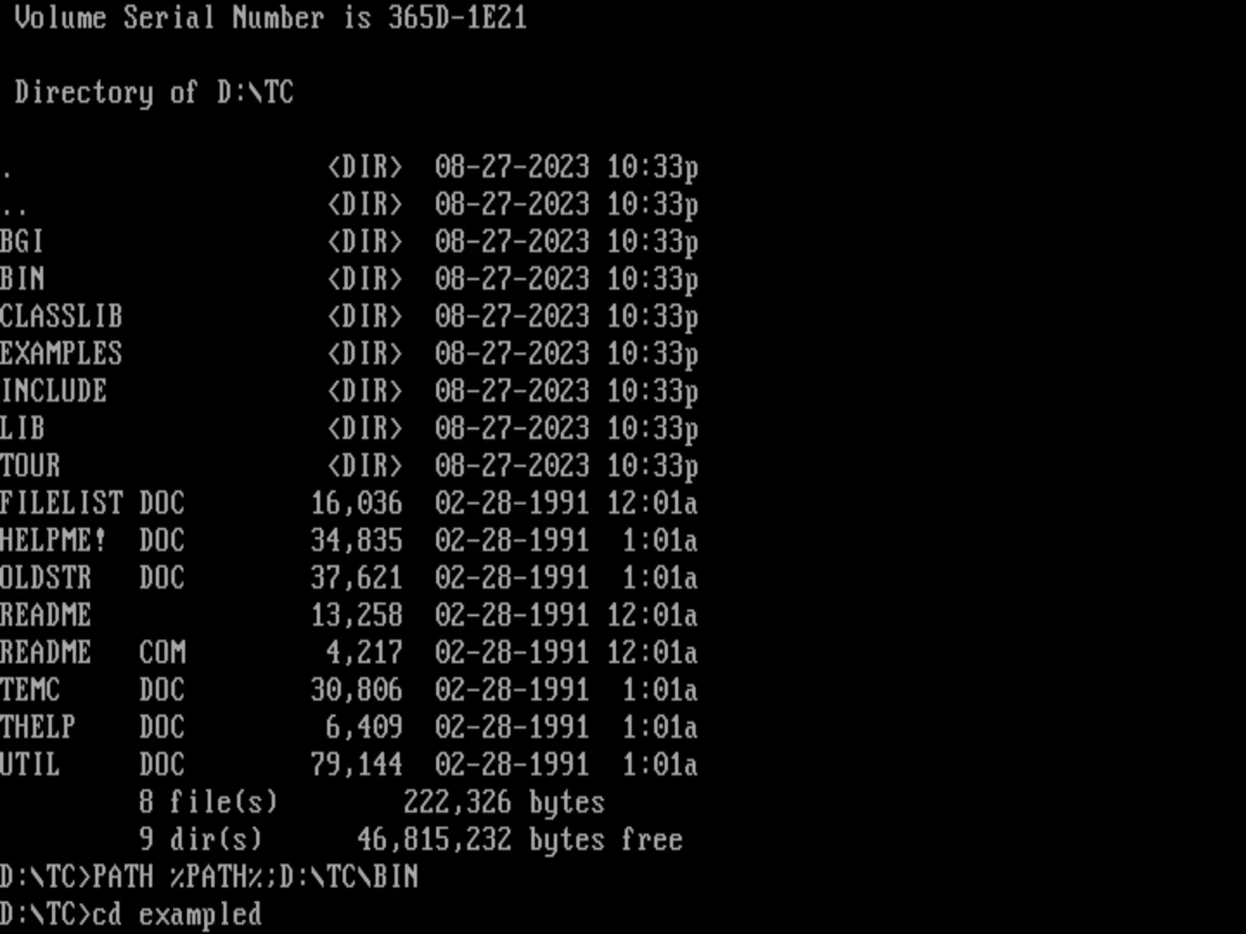
key(BackSpace)
text(s)
key(Return)
text(dir /w)
key(Return)
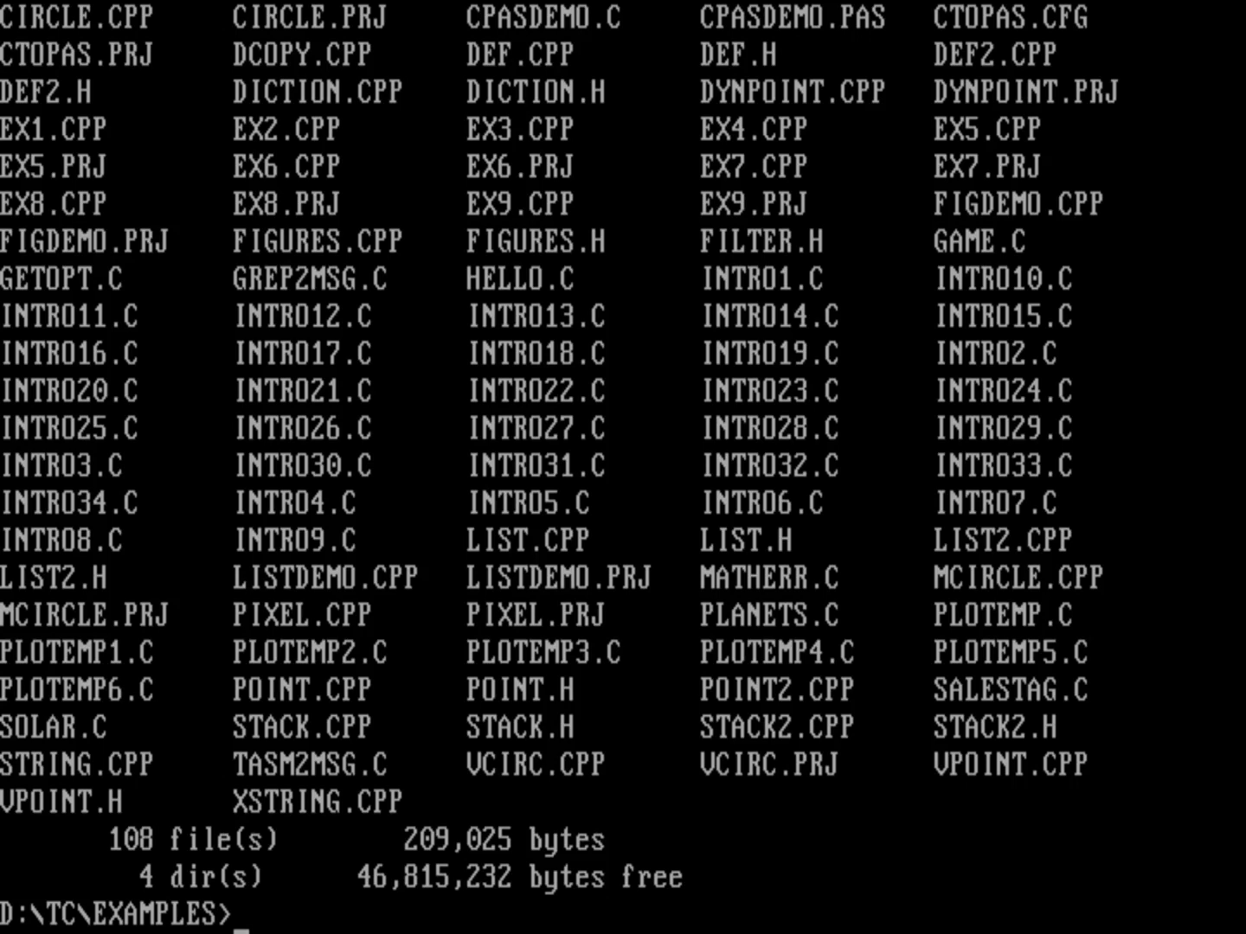
text(type hel)
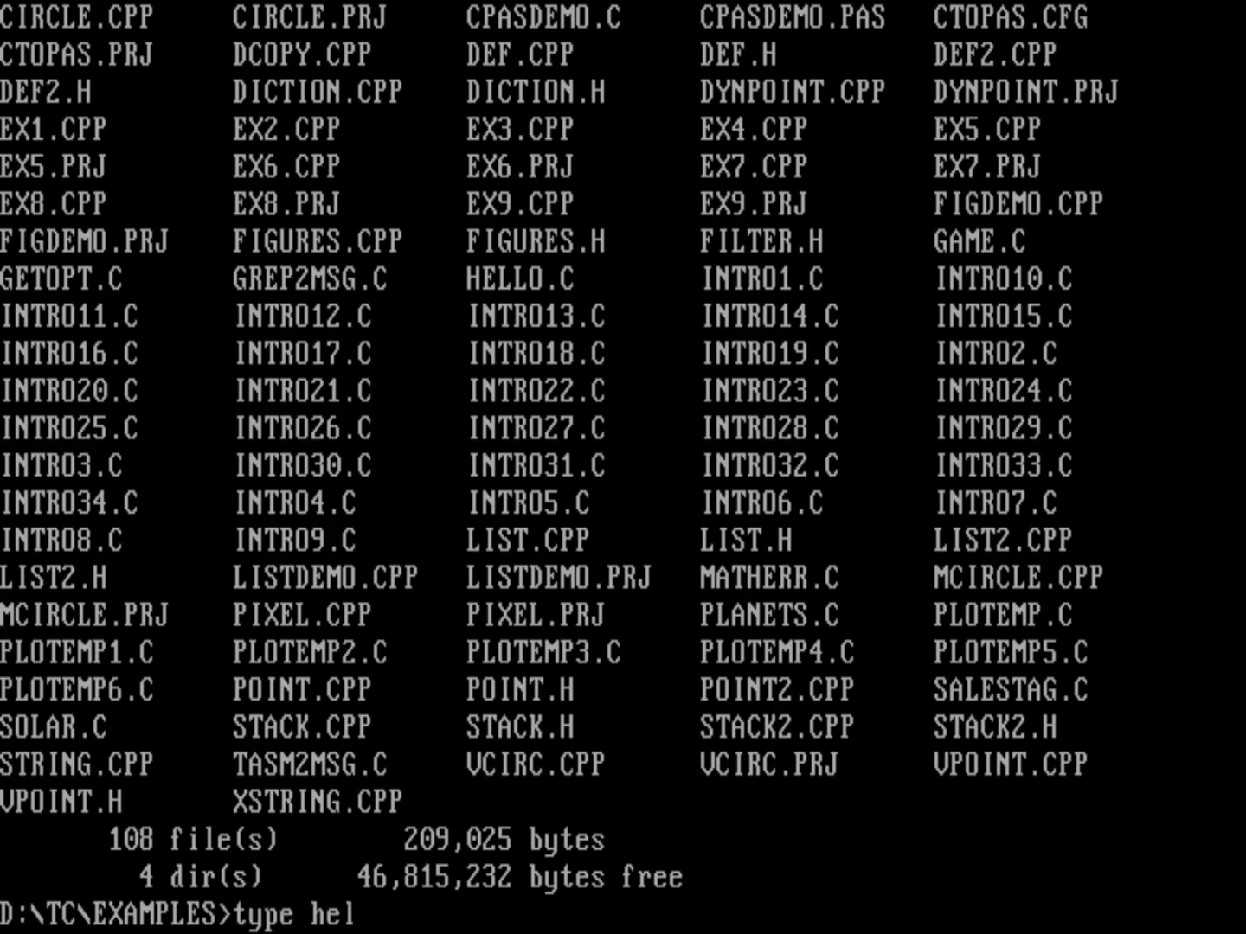
text(lo.c)
Display hello.c, compile it with tcc, list HELLO.* files and run hello
key(Return)
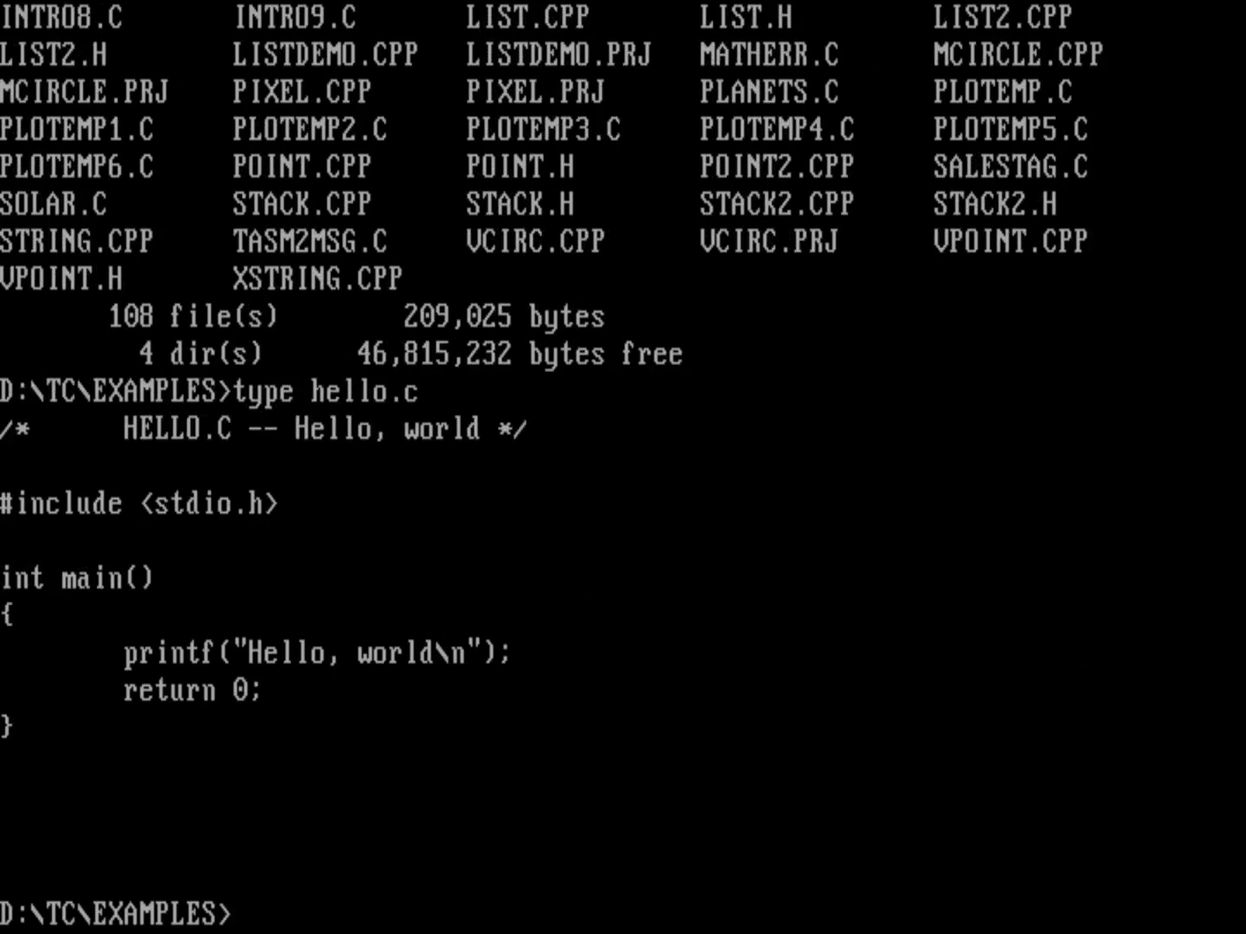
text(tcc)
text( hello.c)
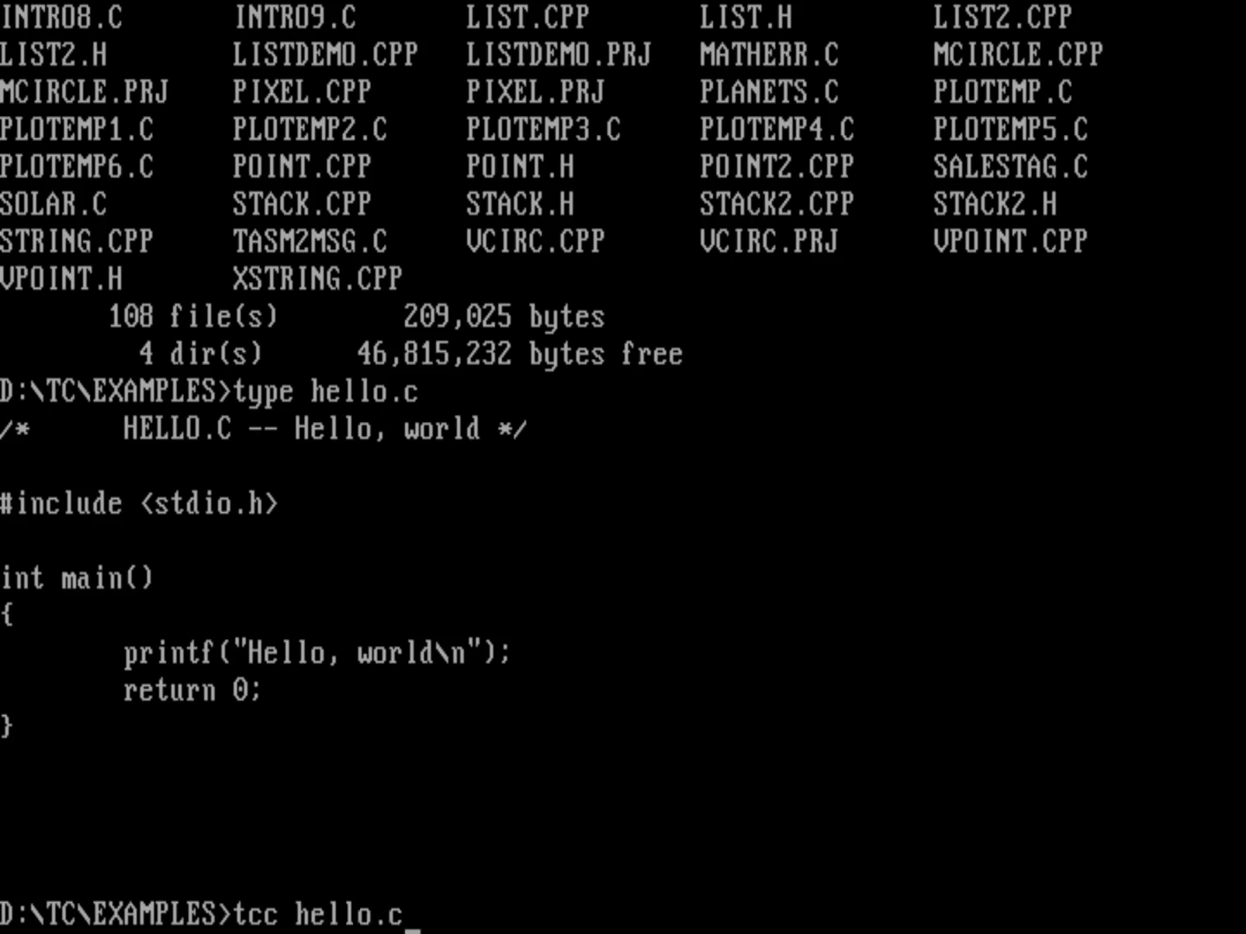
key(Return)
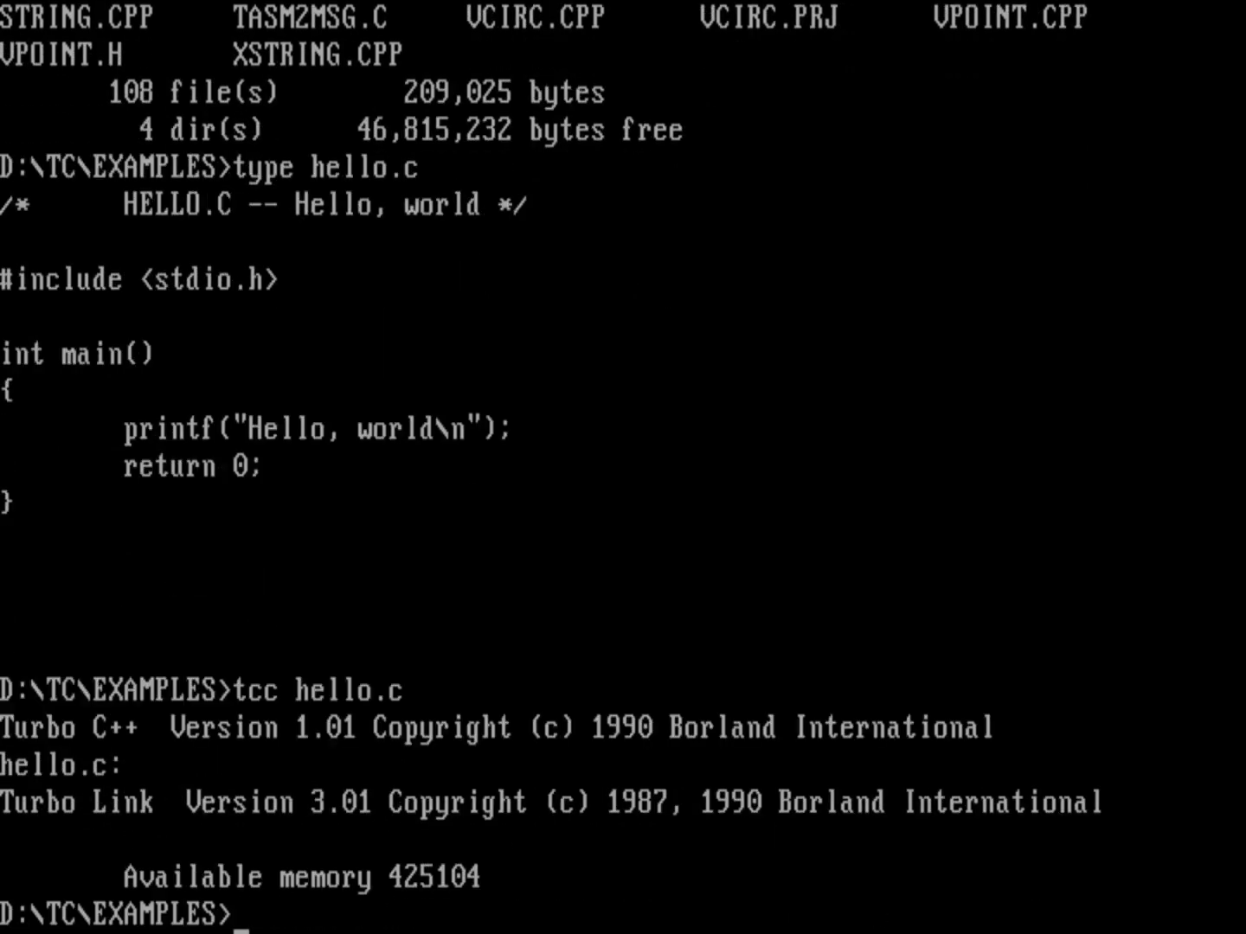
text(dir /w)
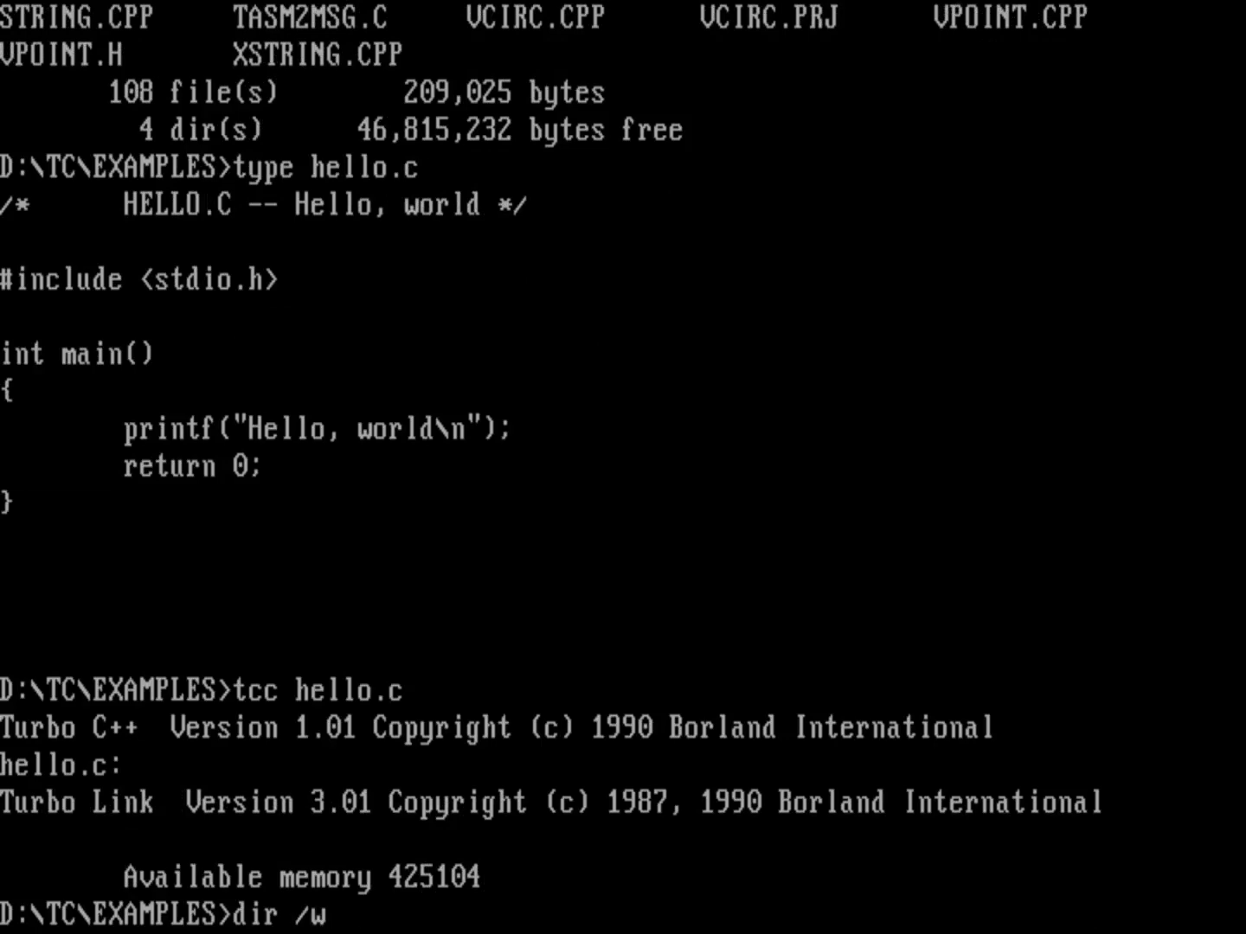
text( HELLO.*)
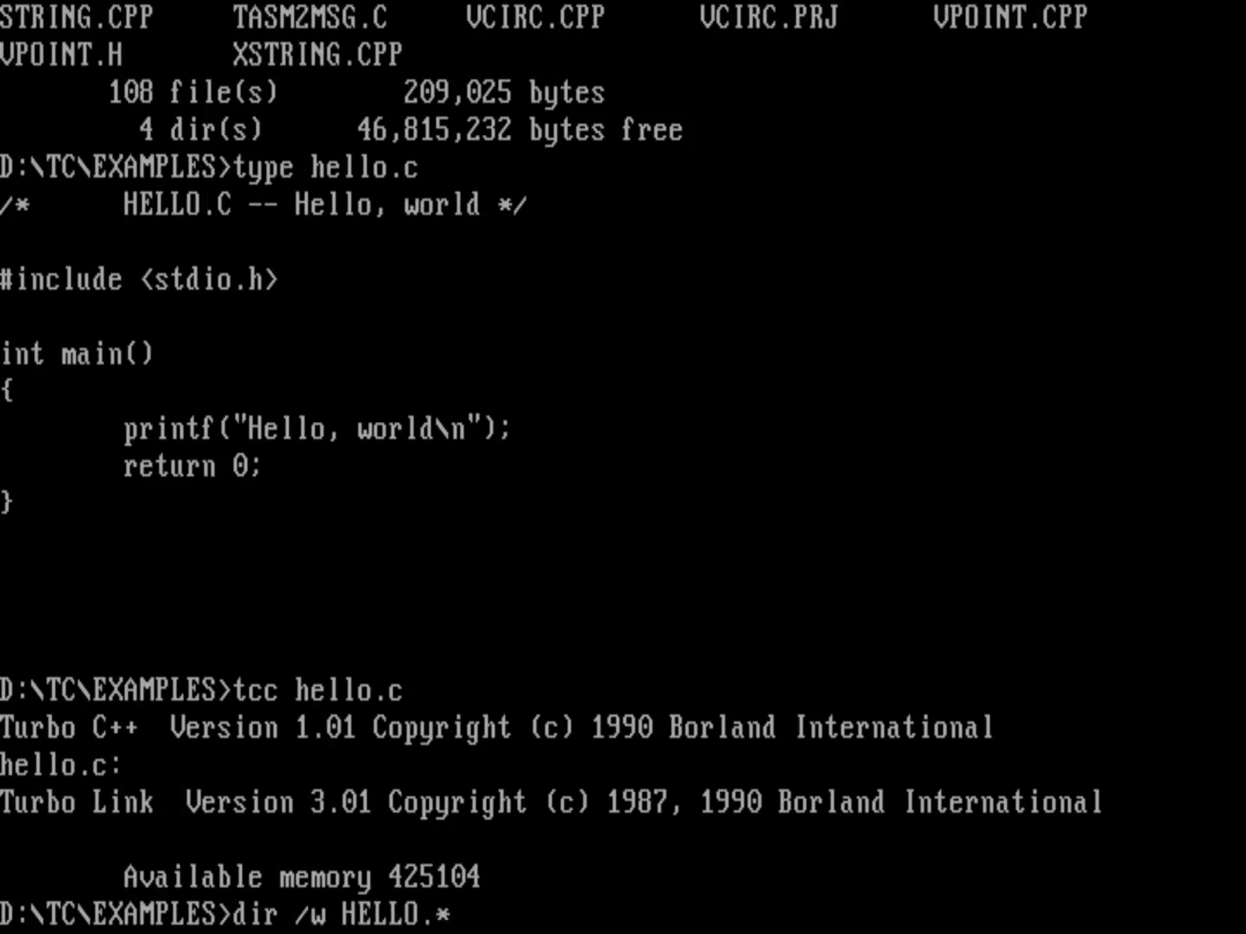
key(Return)
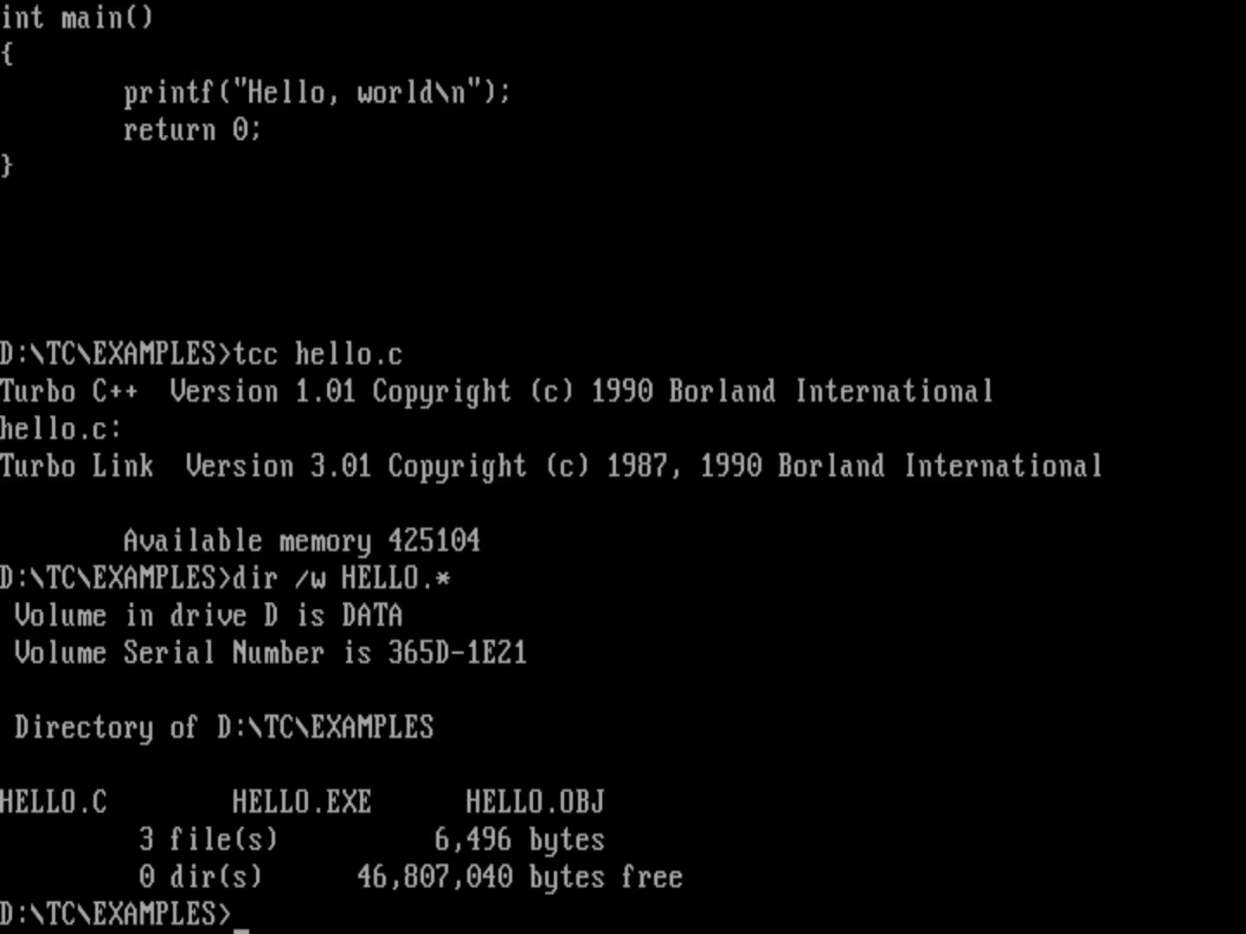
text(hel)
text(lo)
key(Return)
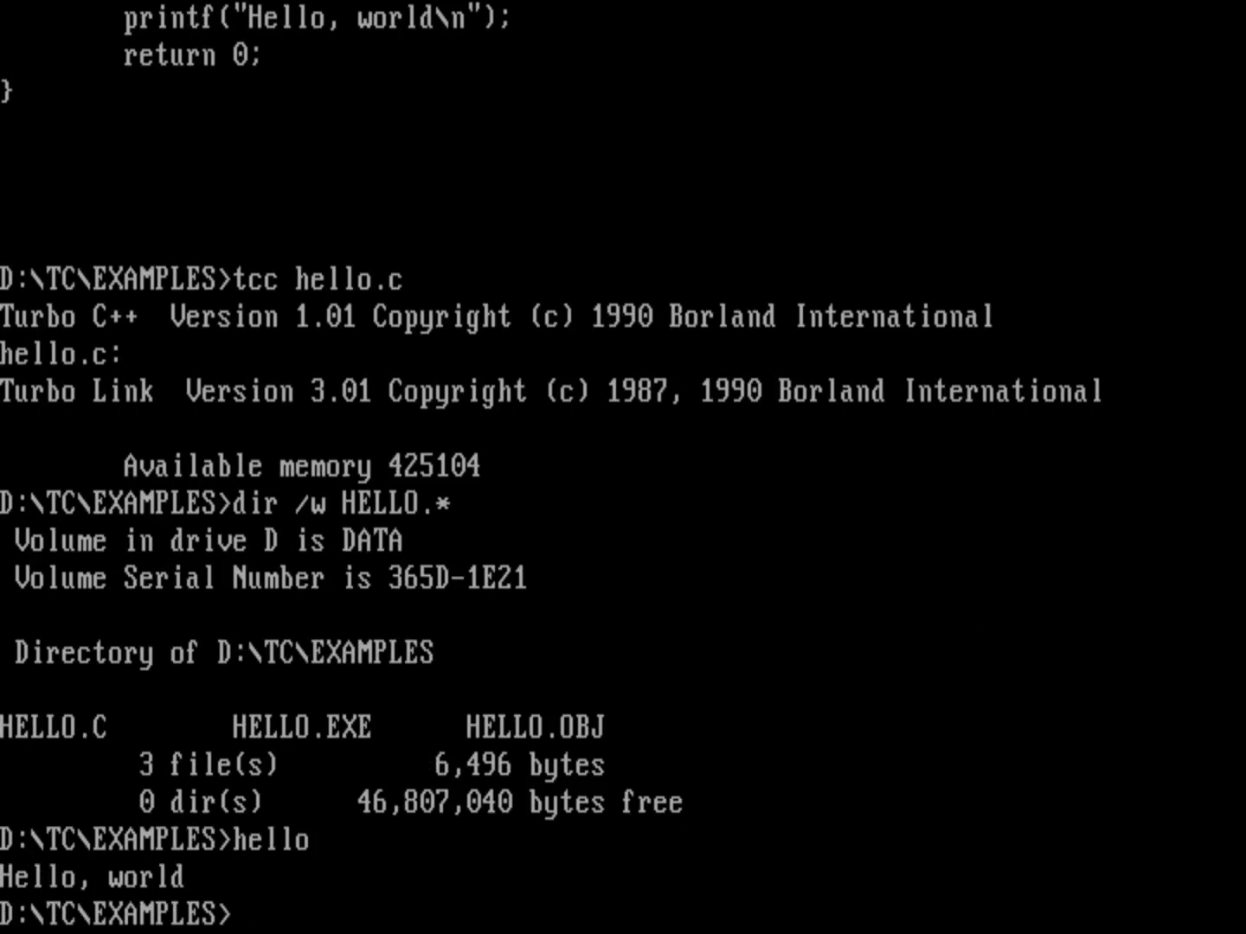
text(dir)
text( GAME.*)
List the GAME files and page through the game.c source
key(Return)
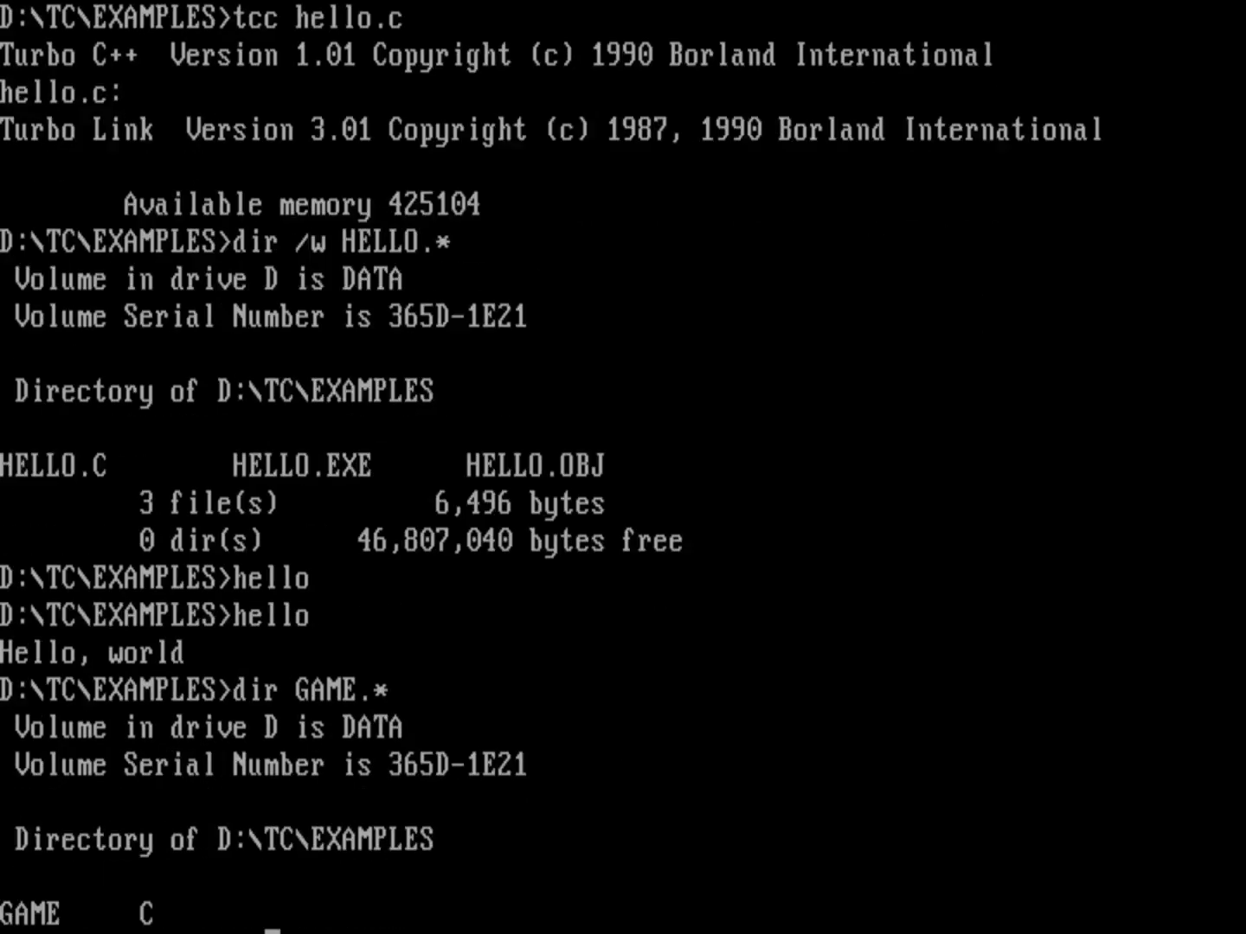
text(more)
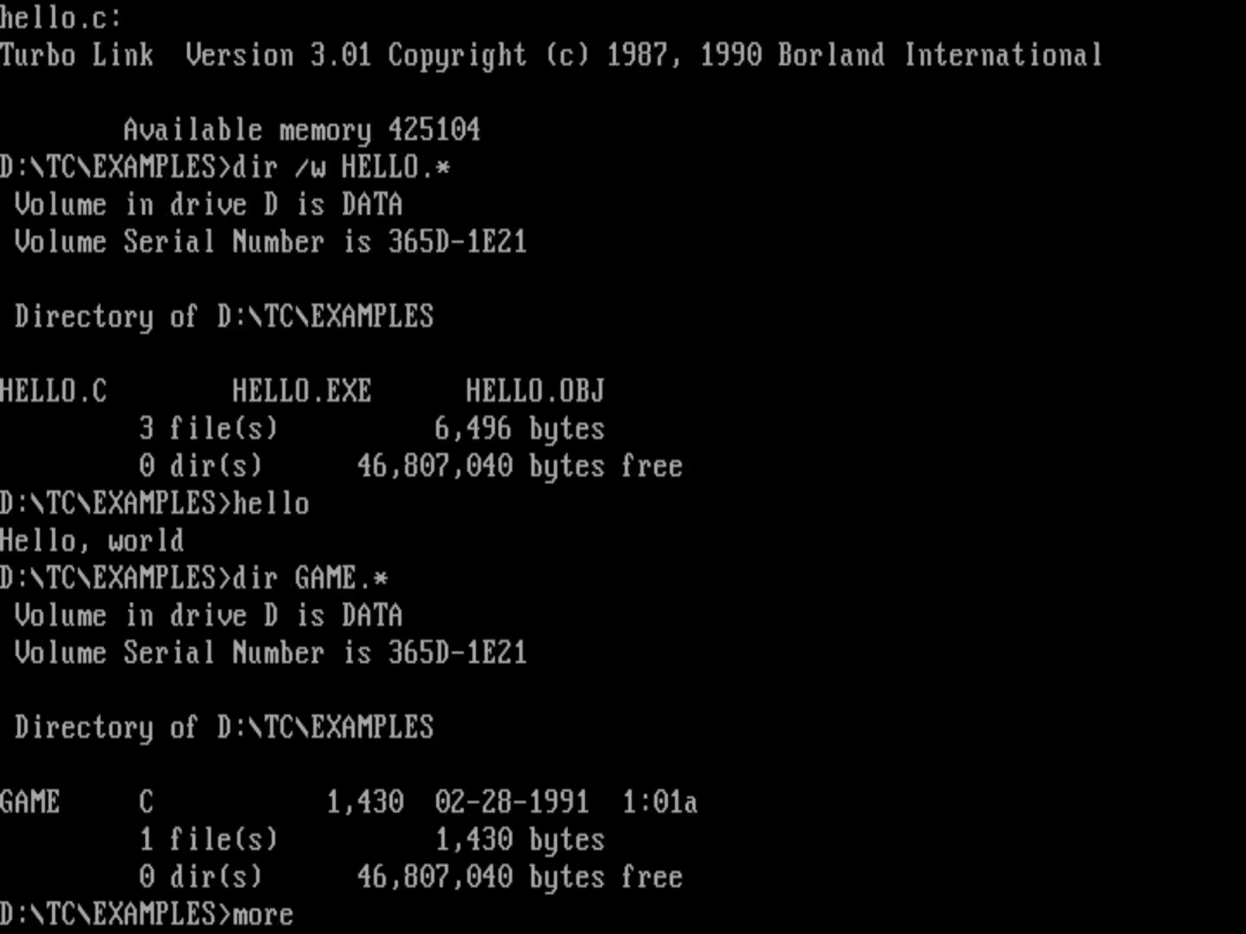
text( game.c)
key(Return)
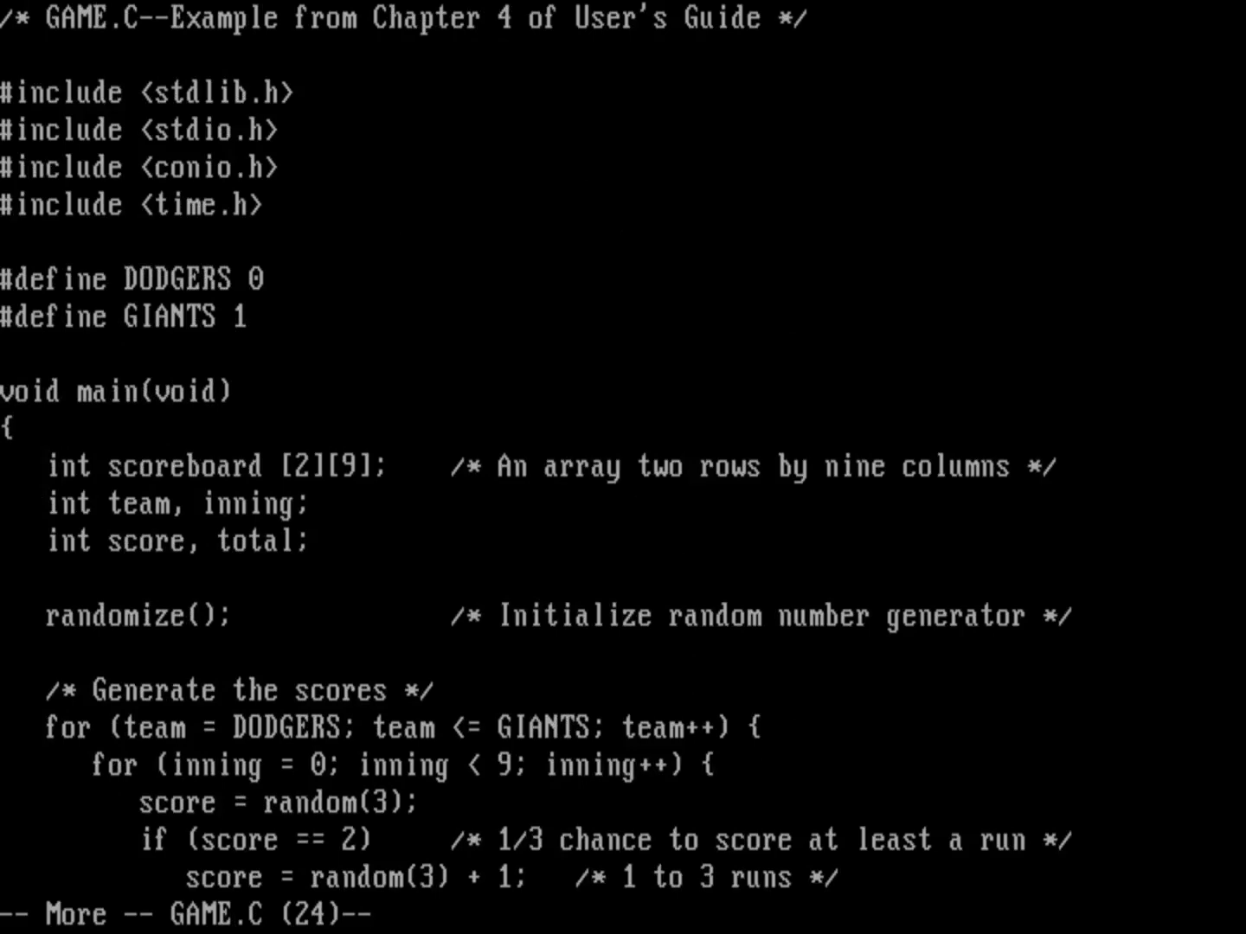
key(space)
key(space)
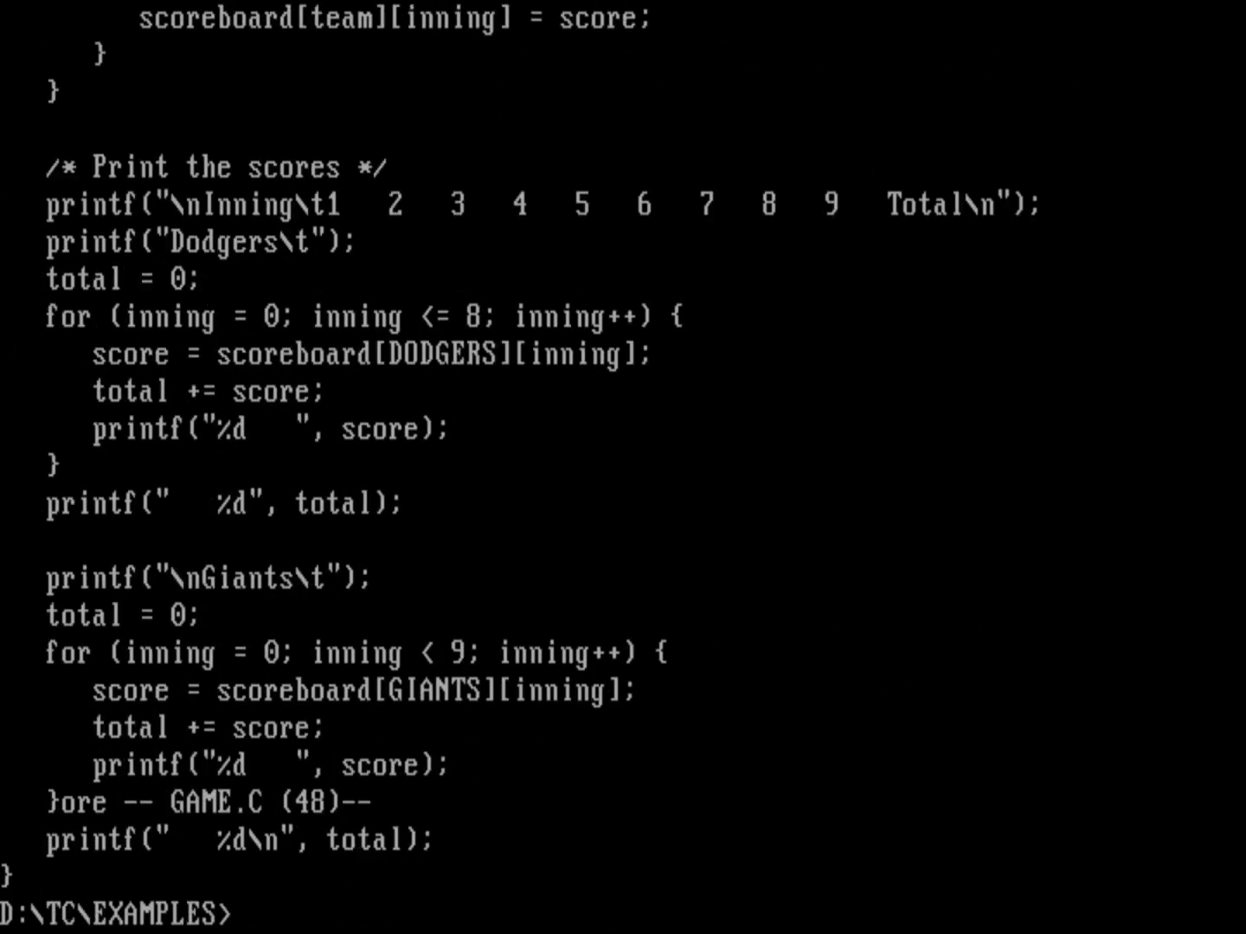
text(tcc)
text( game.c)
Compile game.c with tcc, list the GAME files, and run game twice
key(Return)
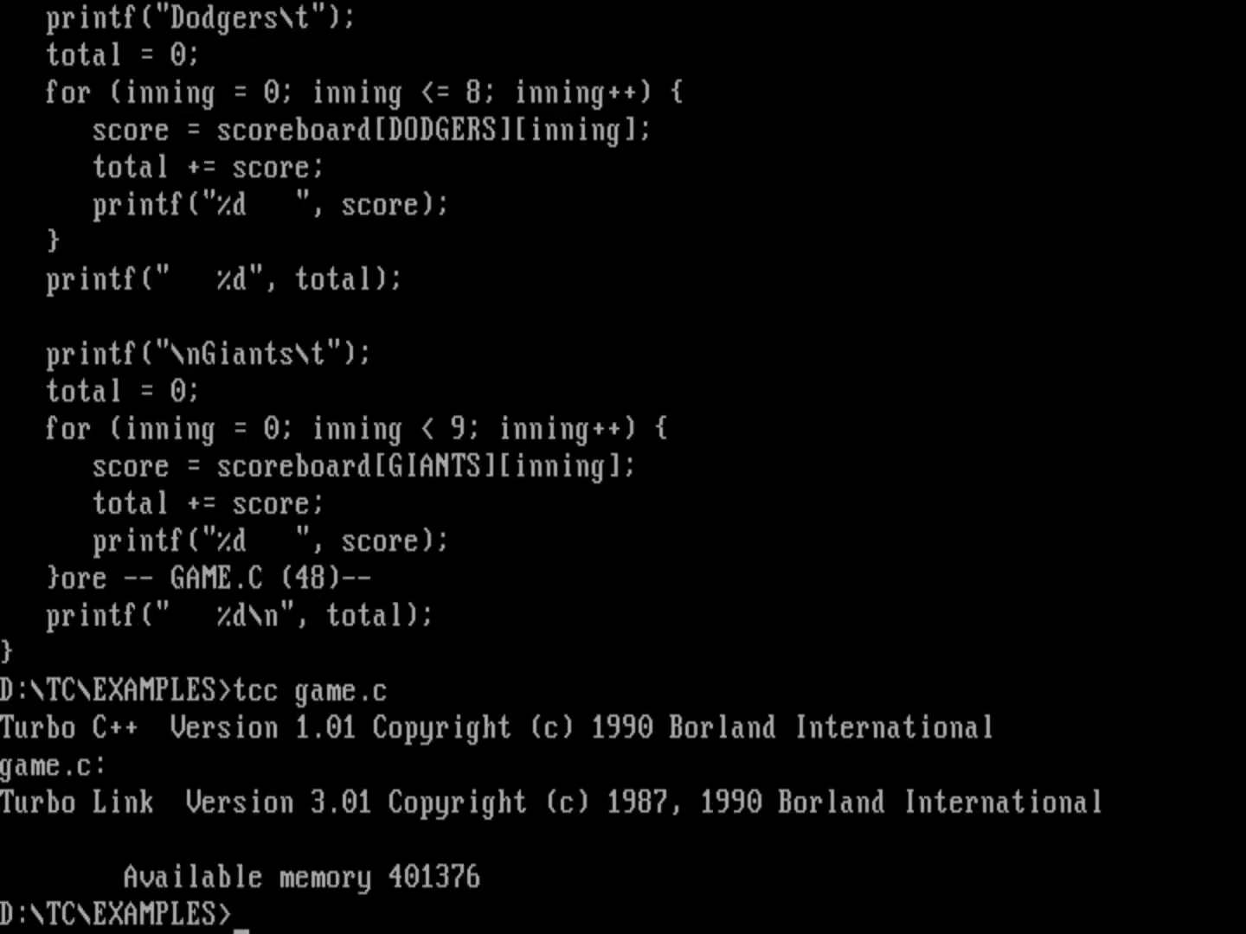
text(dir /w GAME)
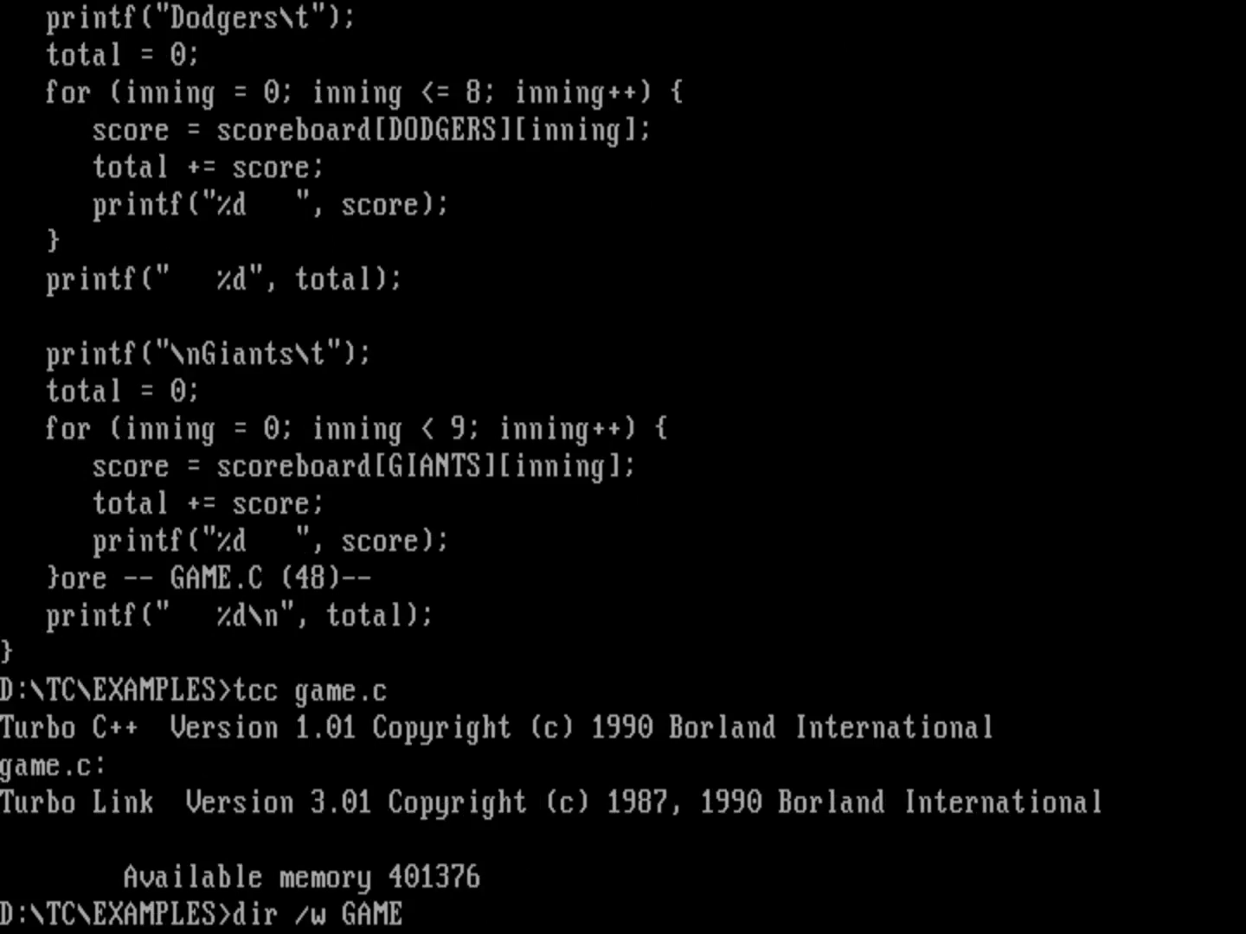
text(.*)
key(Return)
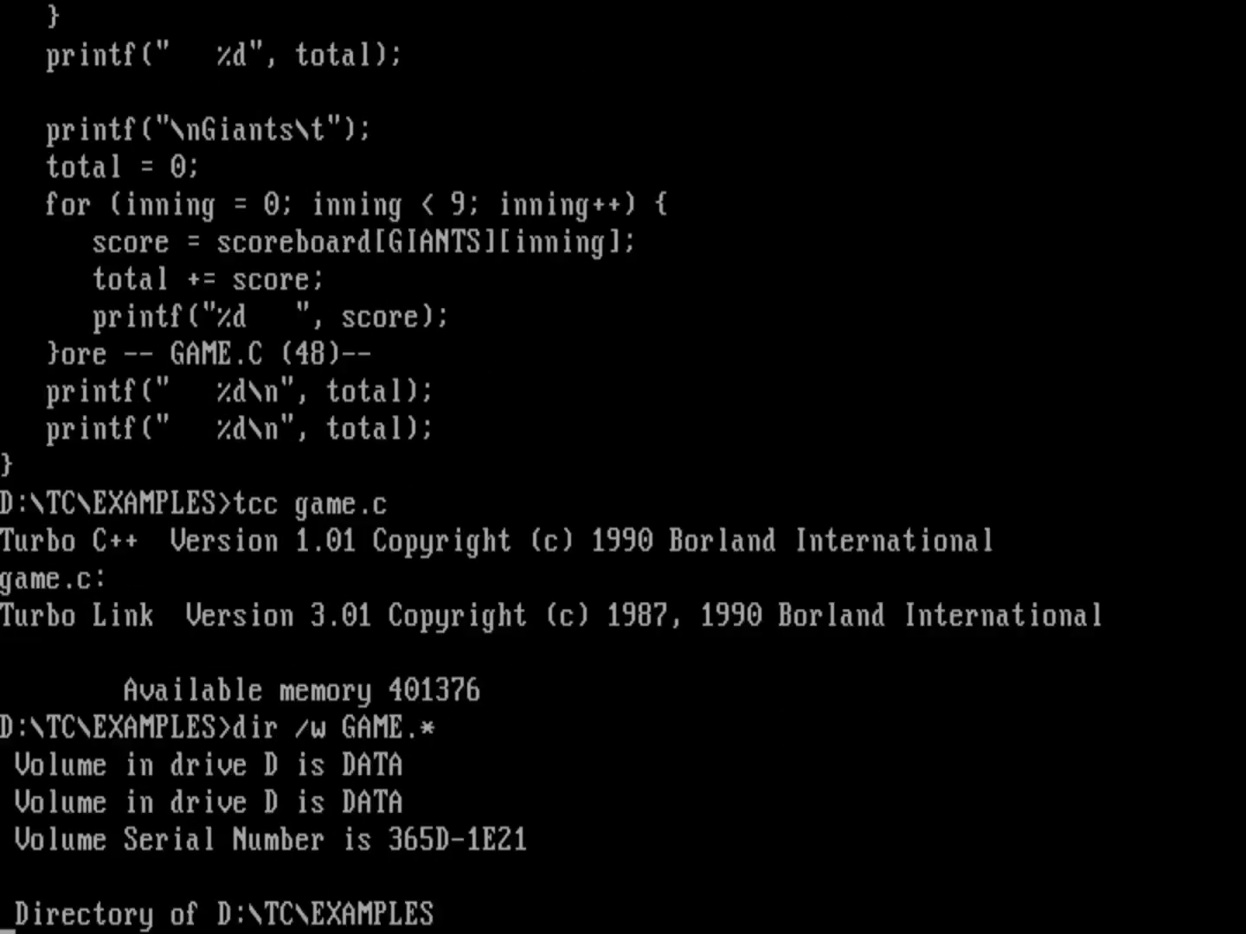
text(game)
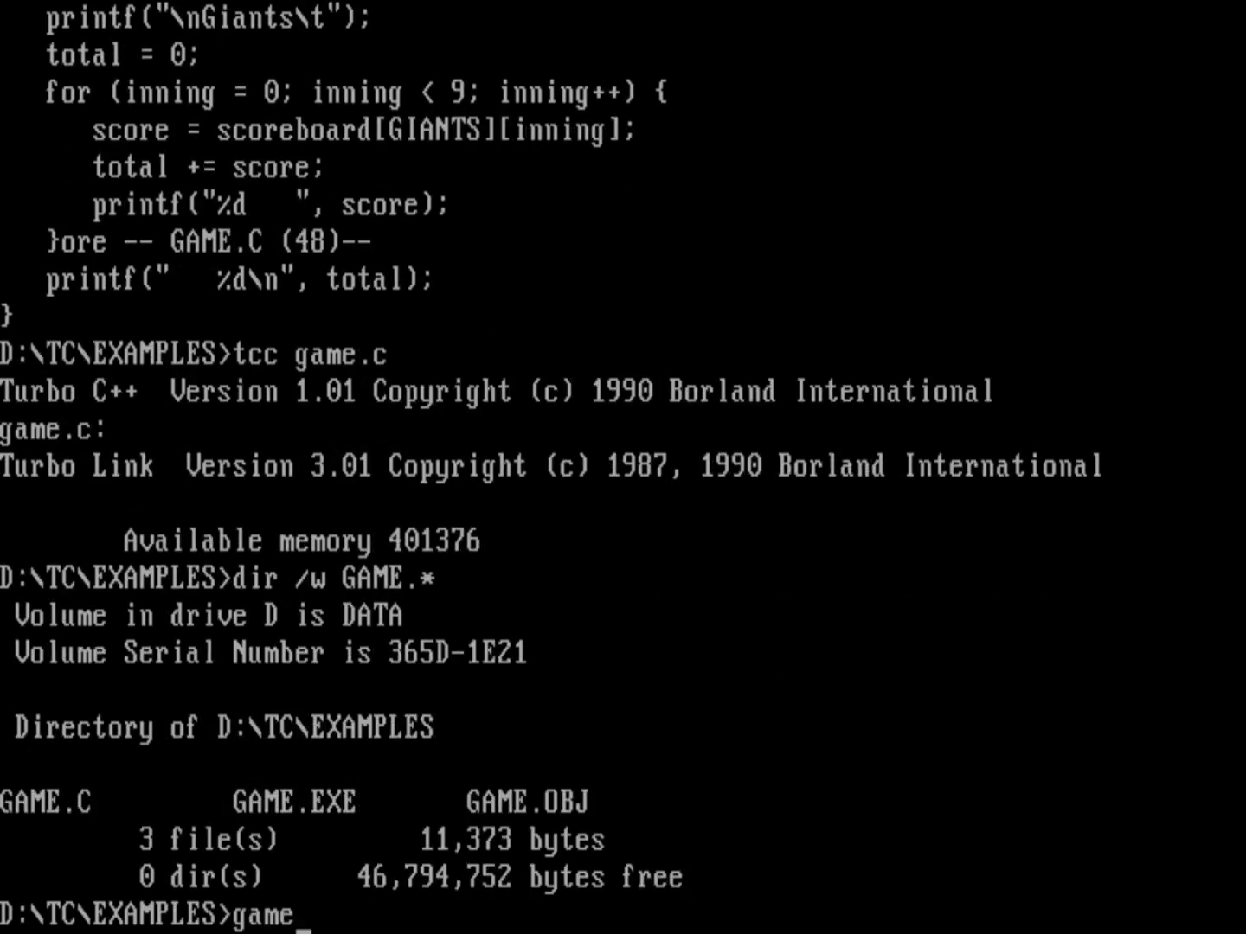
key(Return)
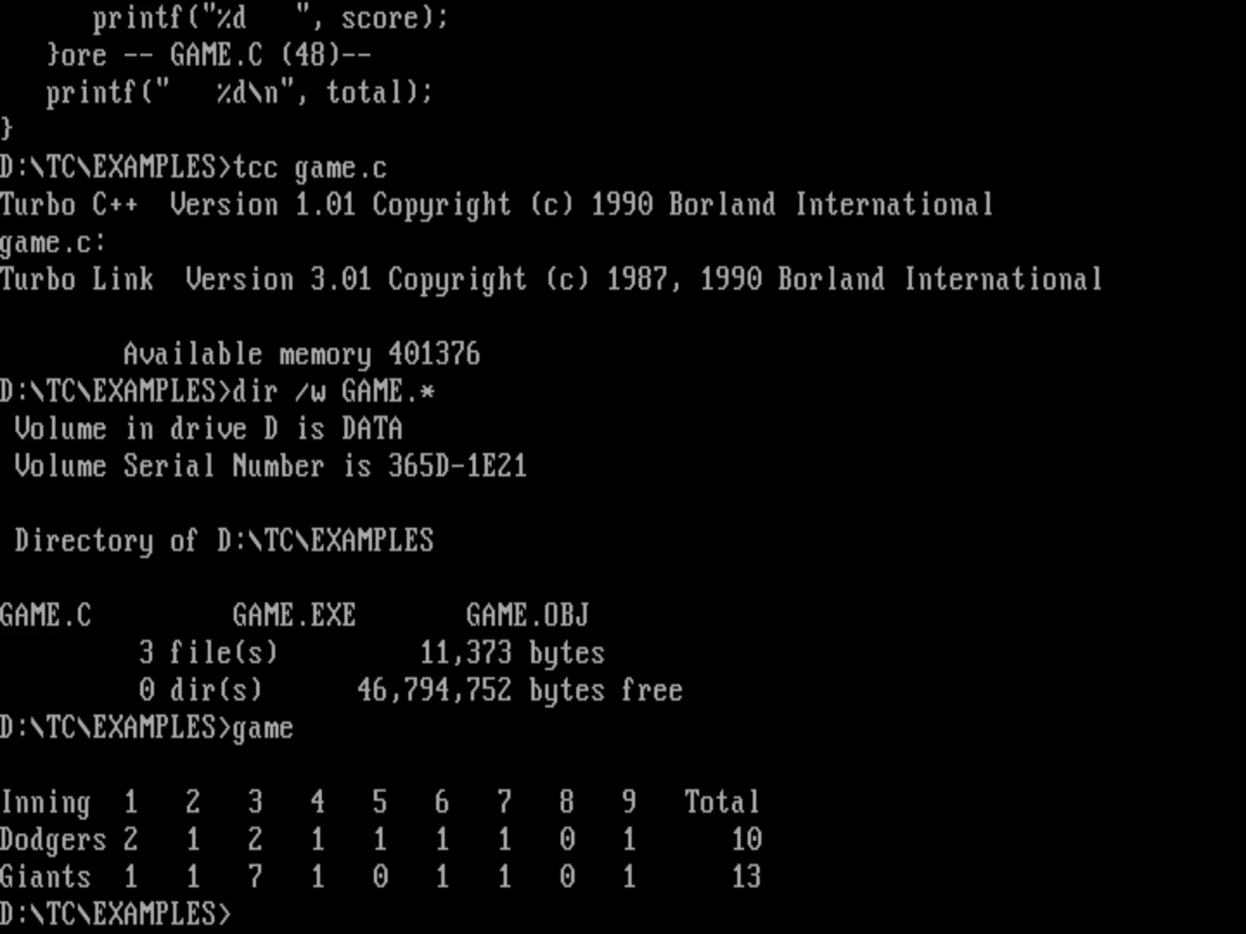
text(game)
key(Return)
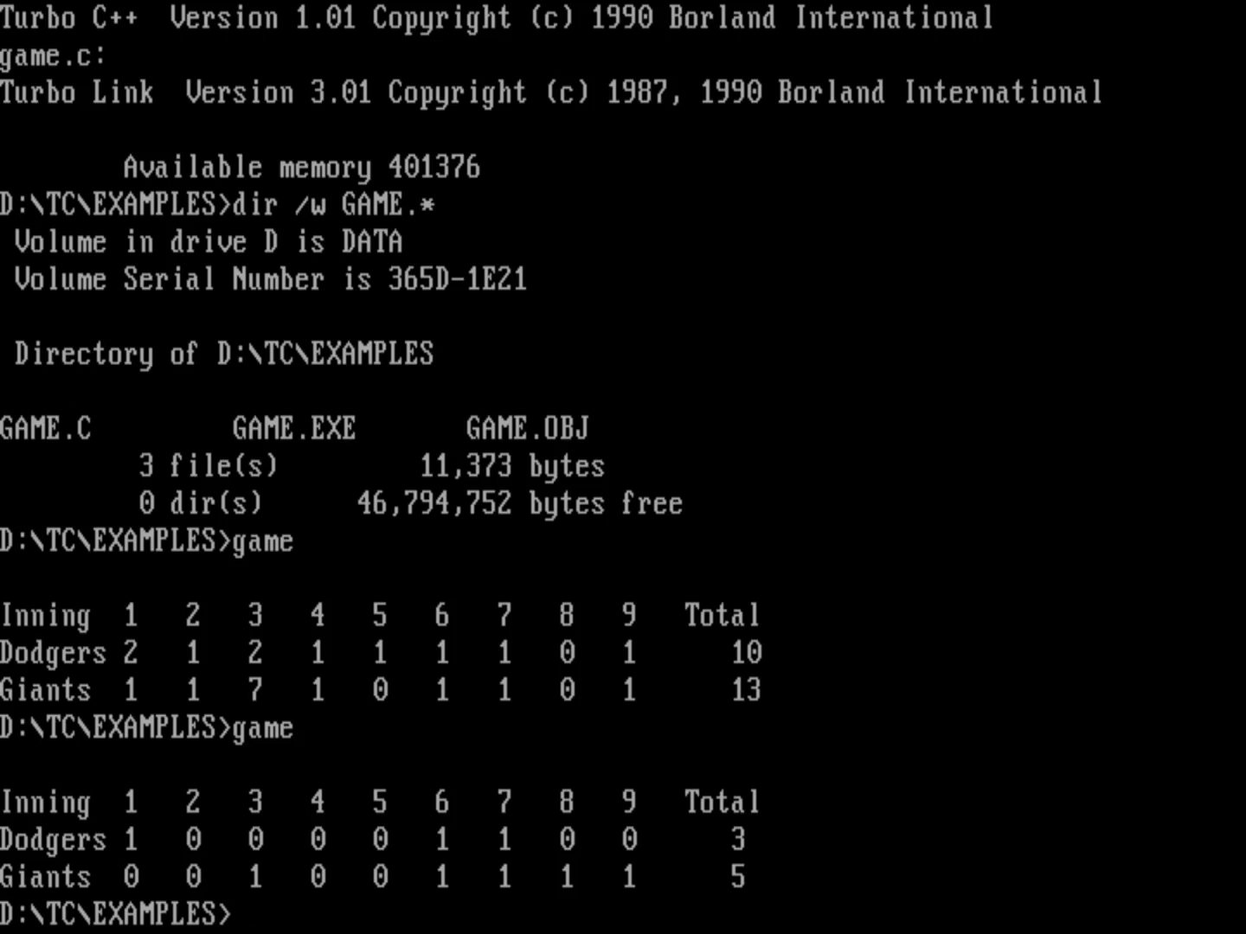
text(dir SOLAR.)
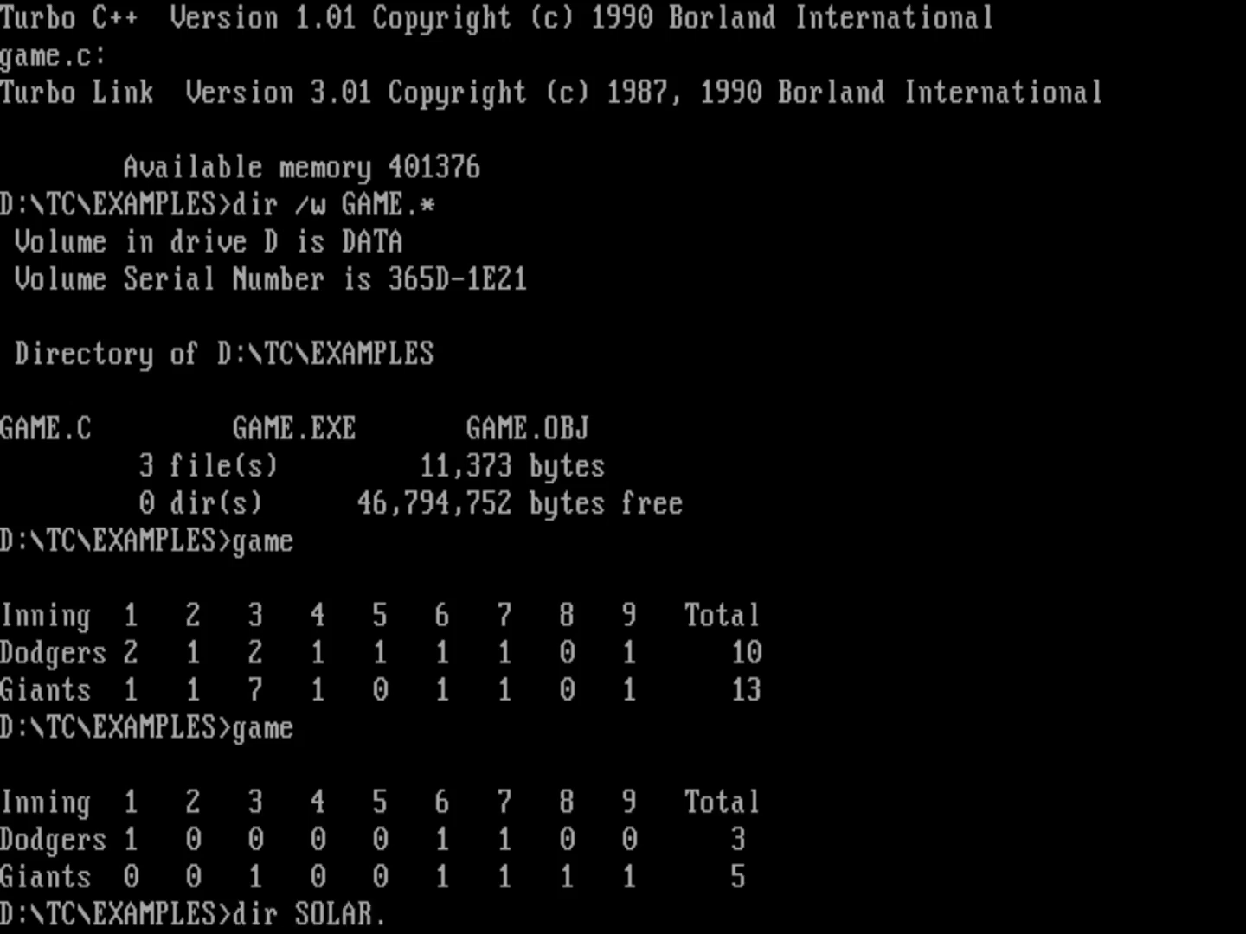
text(*)
List the SOLAR.* files, compile solar.c with tcc, and run solar
key(Return)
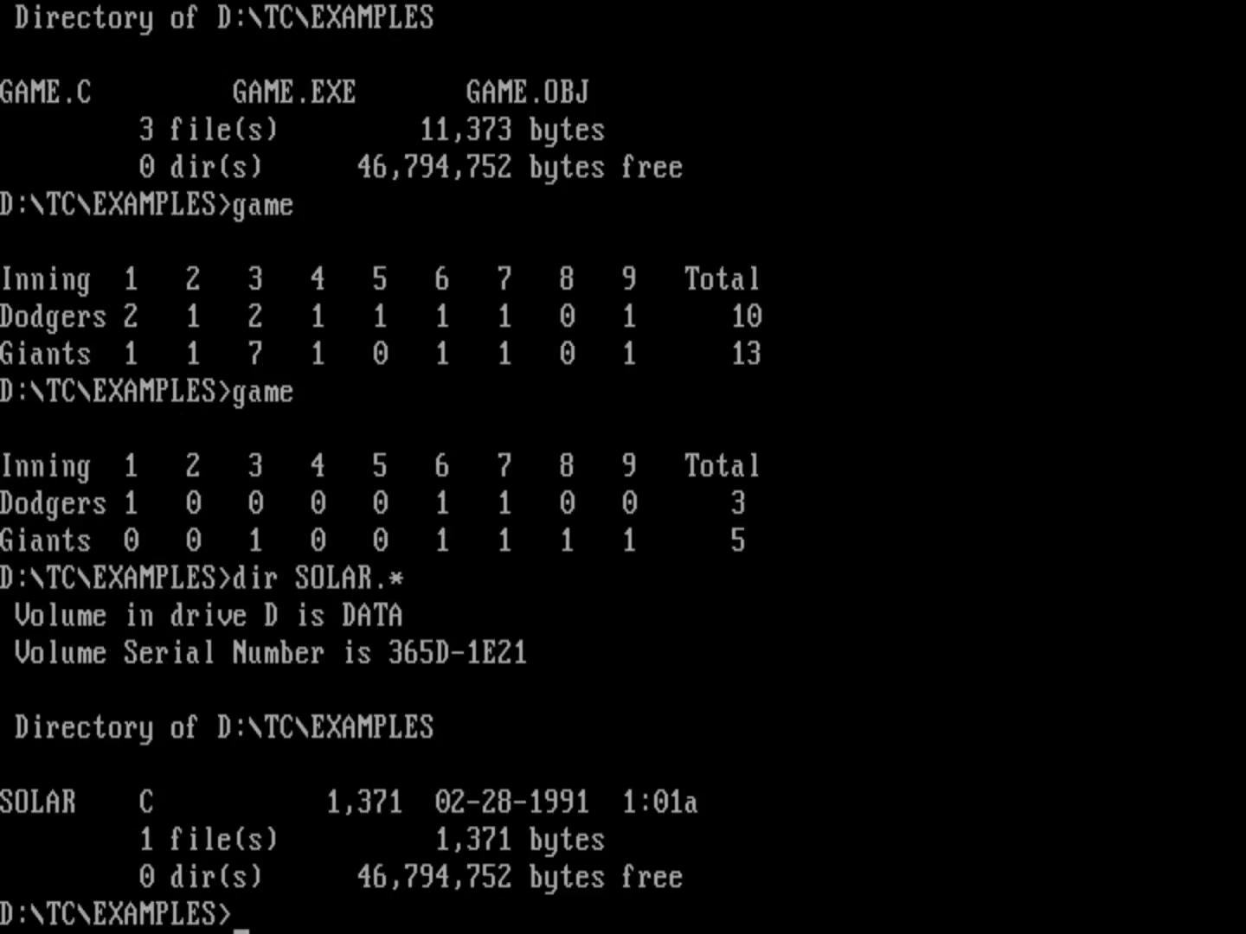
text(tc)
text(c solar.c)
key(Return)
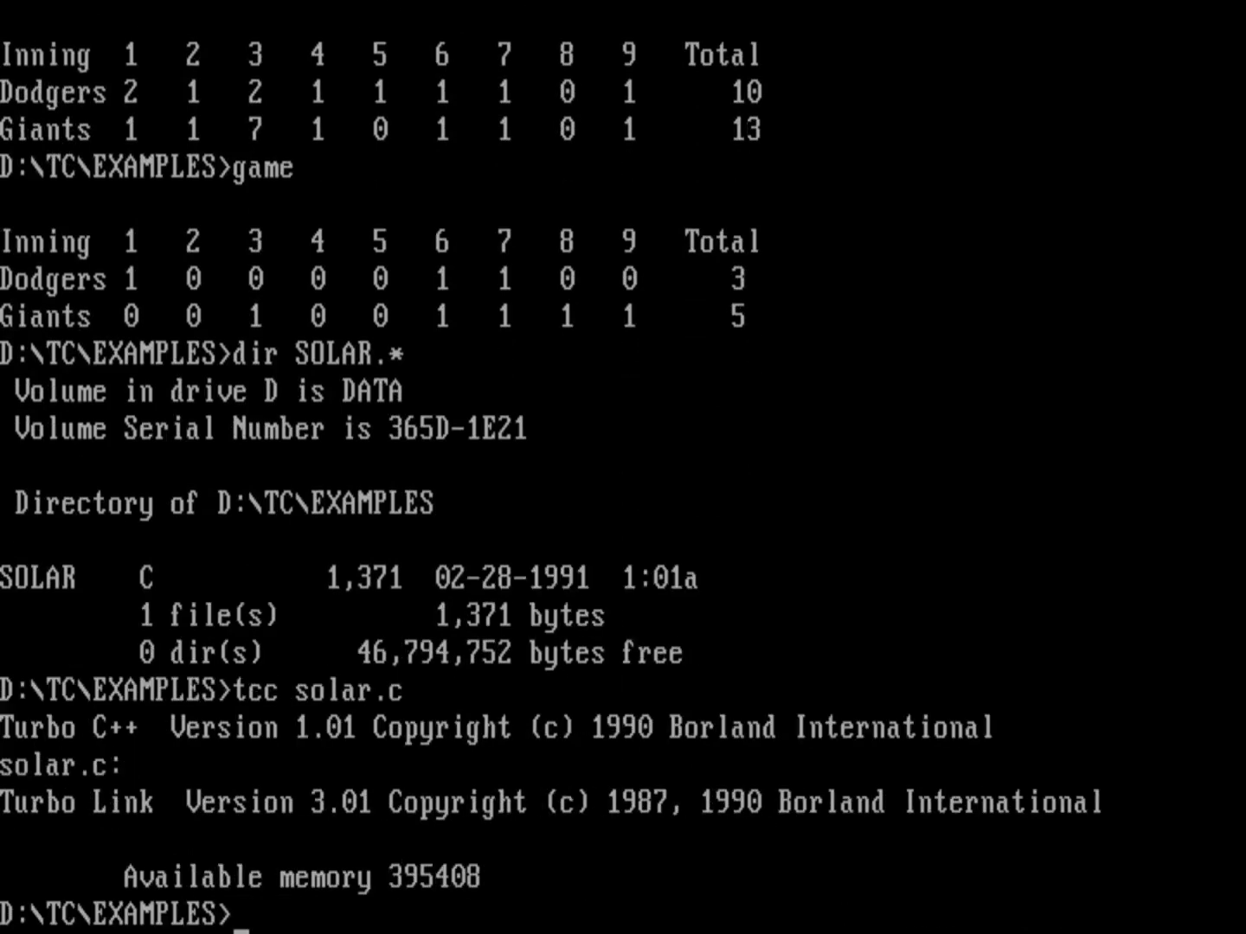
text(solar)
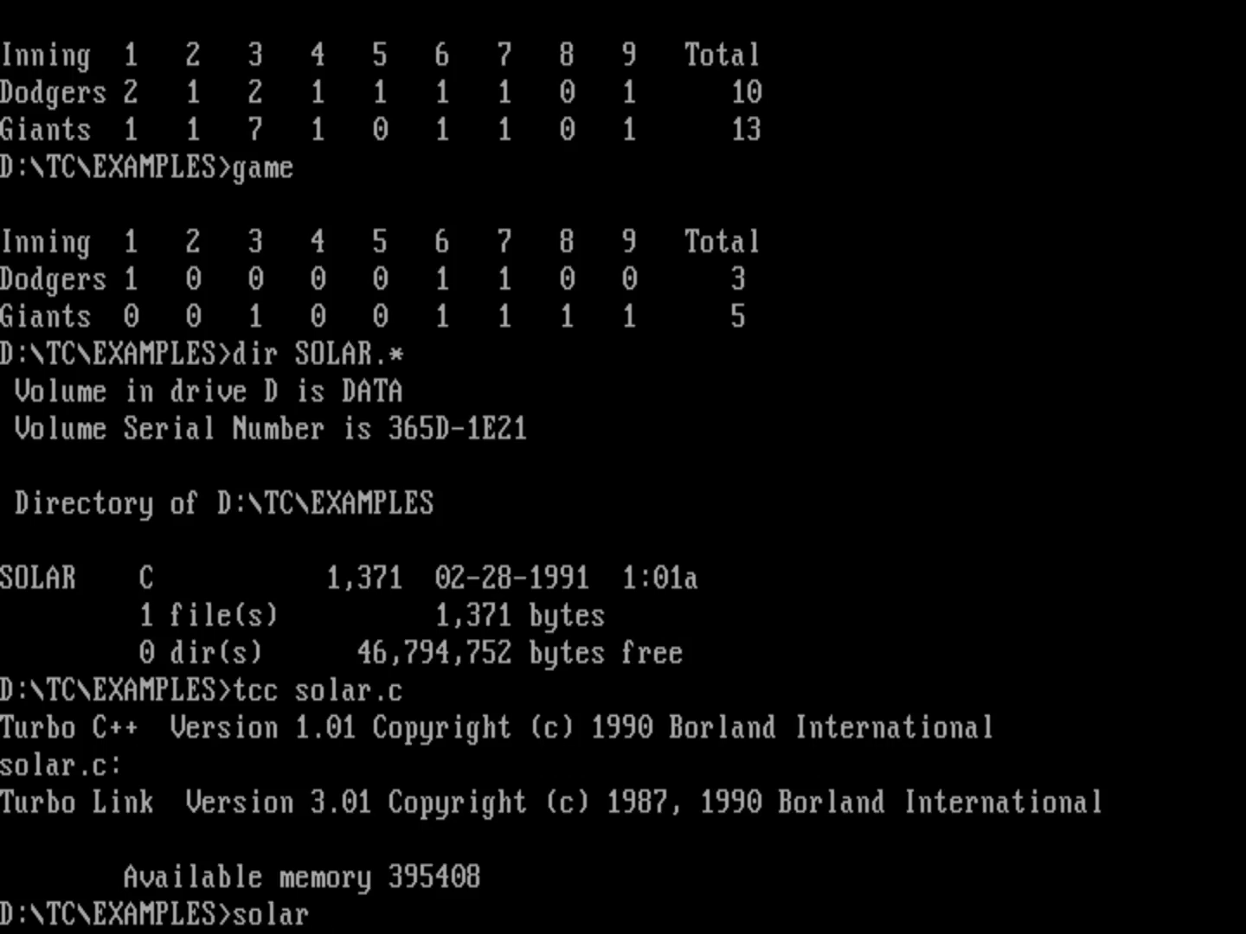
key(Return)
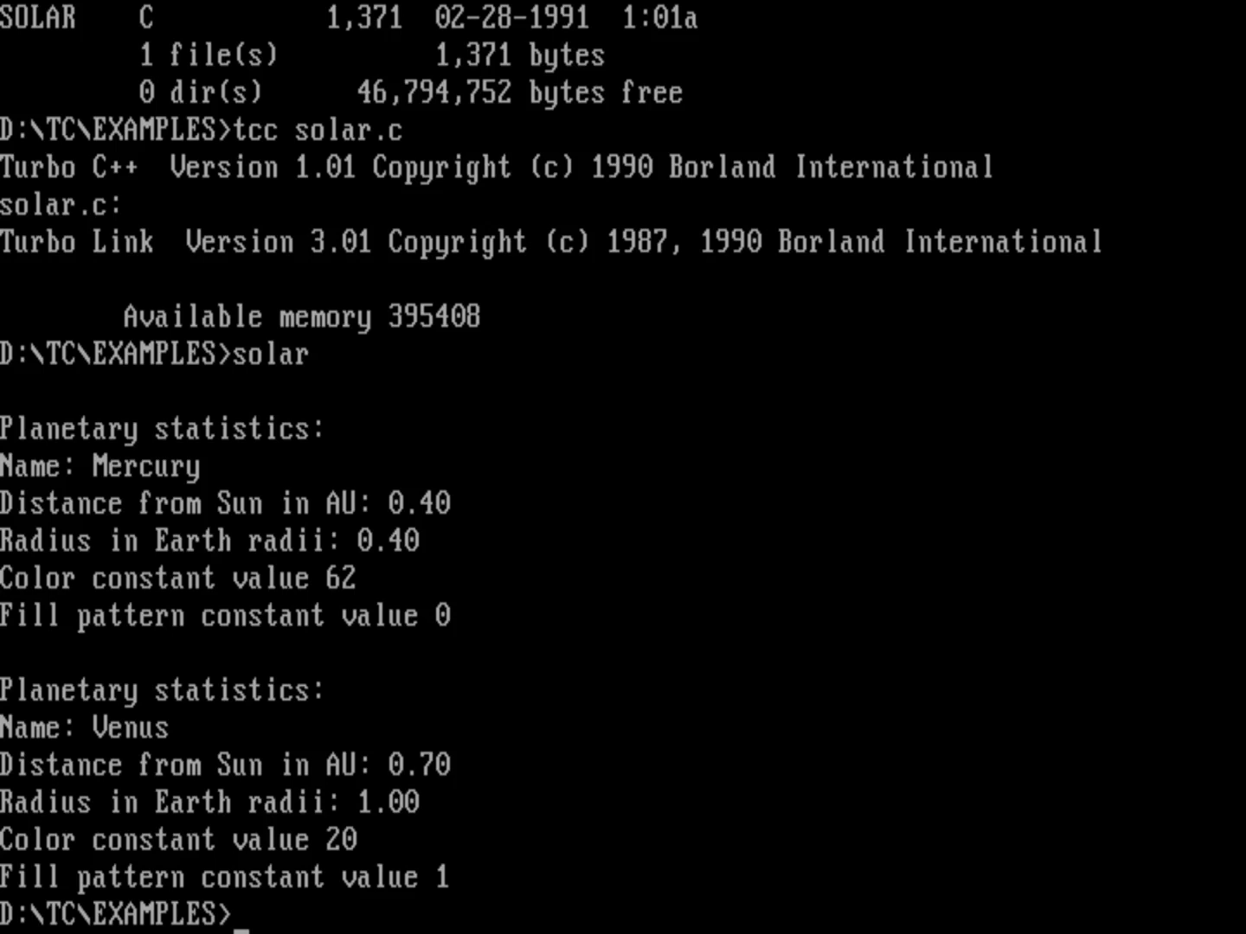
text(tc)
Launch tc, dismiss About, and quit without saving the 'Hello orld' test text
key(Return)
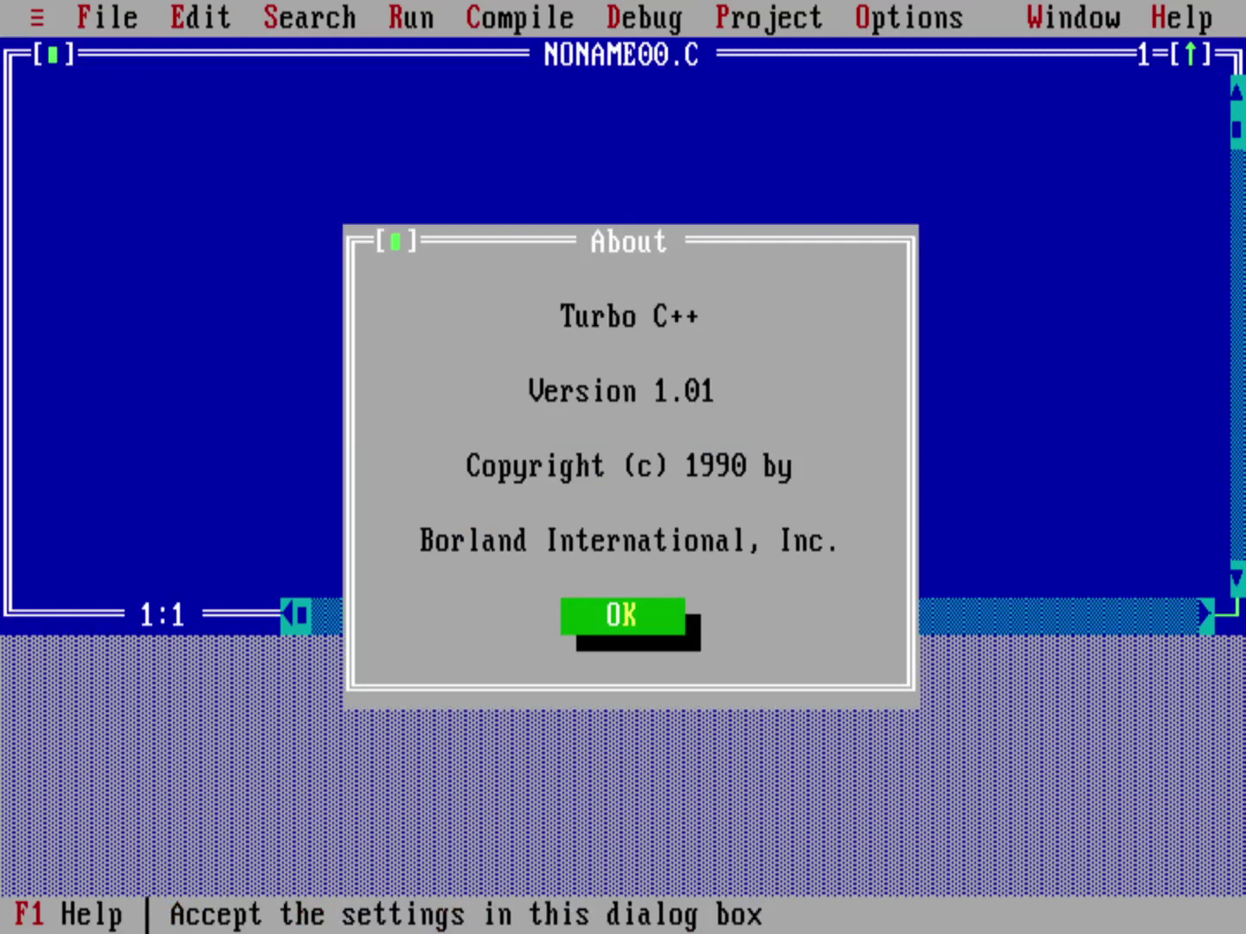
key(Return)
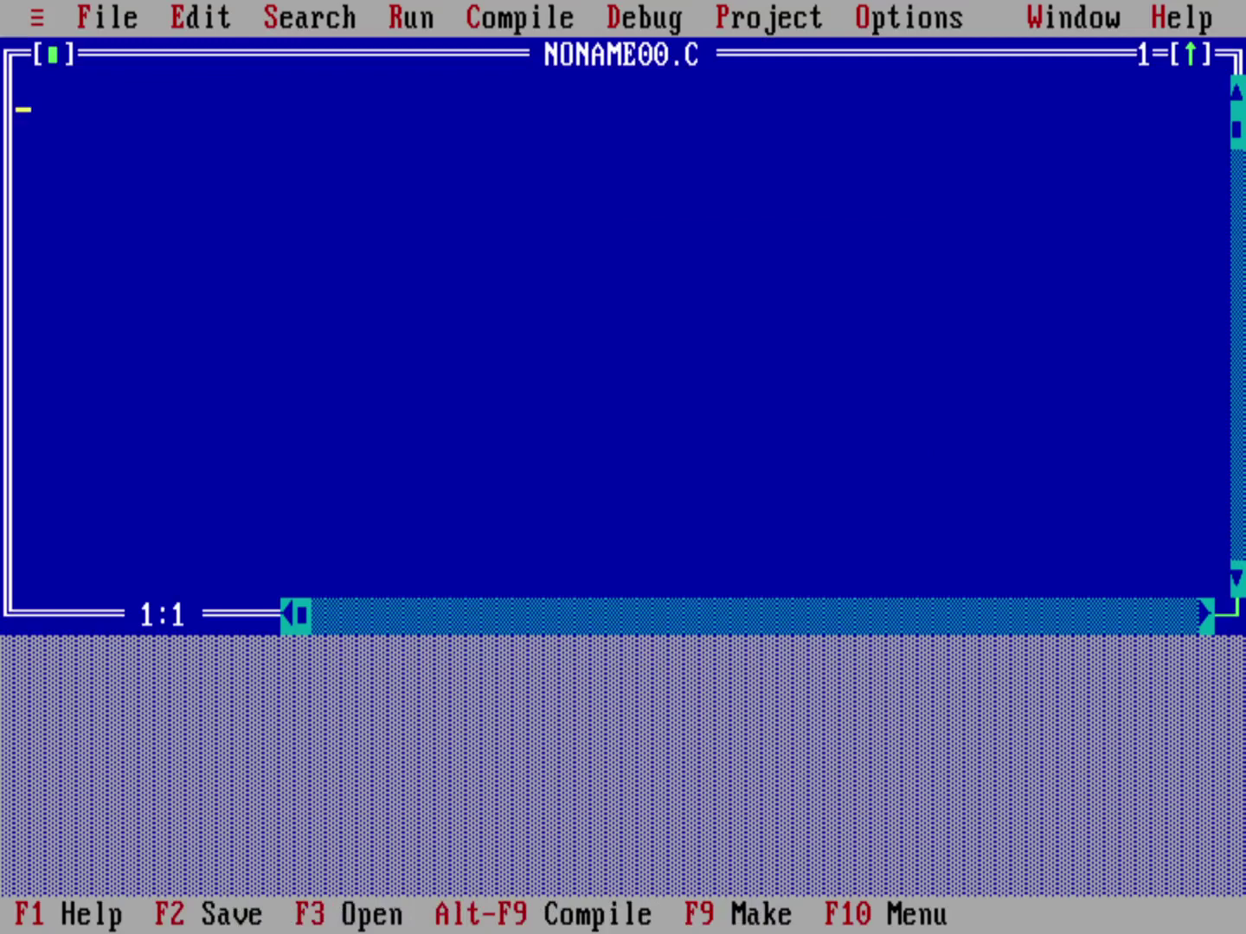
text(H)
text(ello orld)
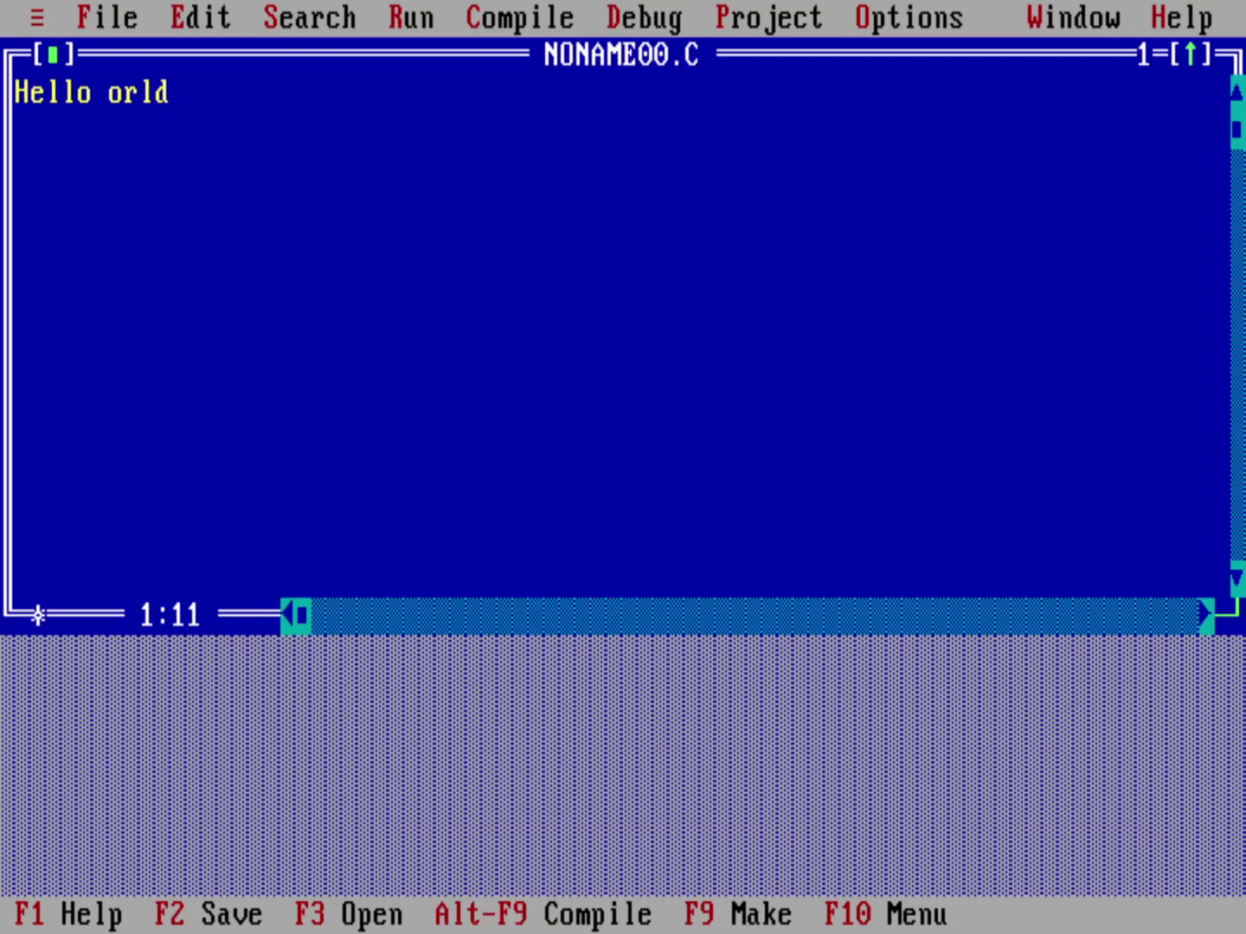
key(alt+f)
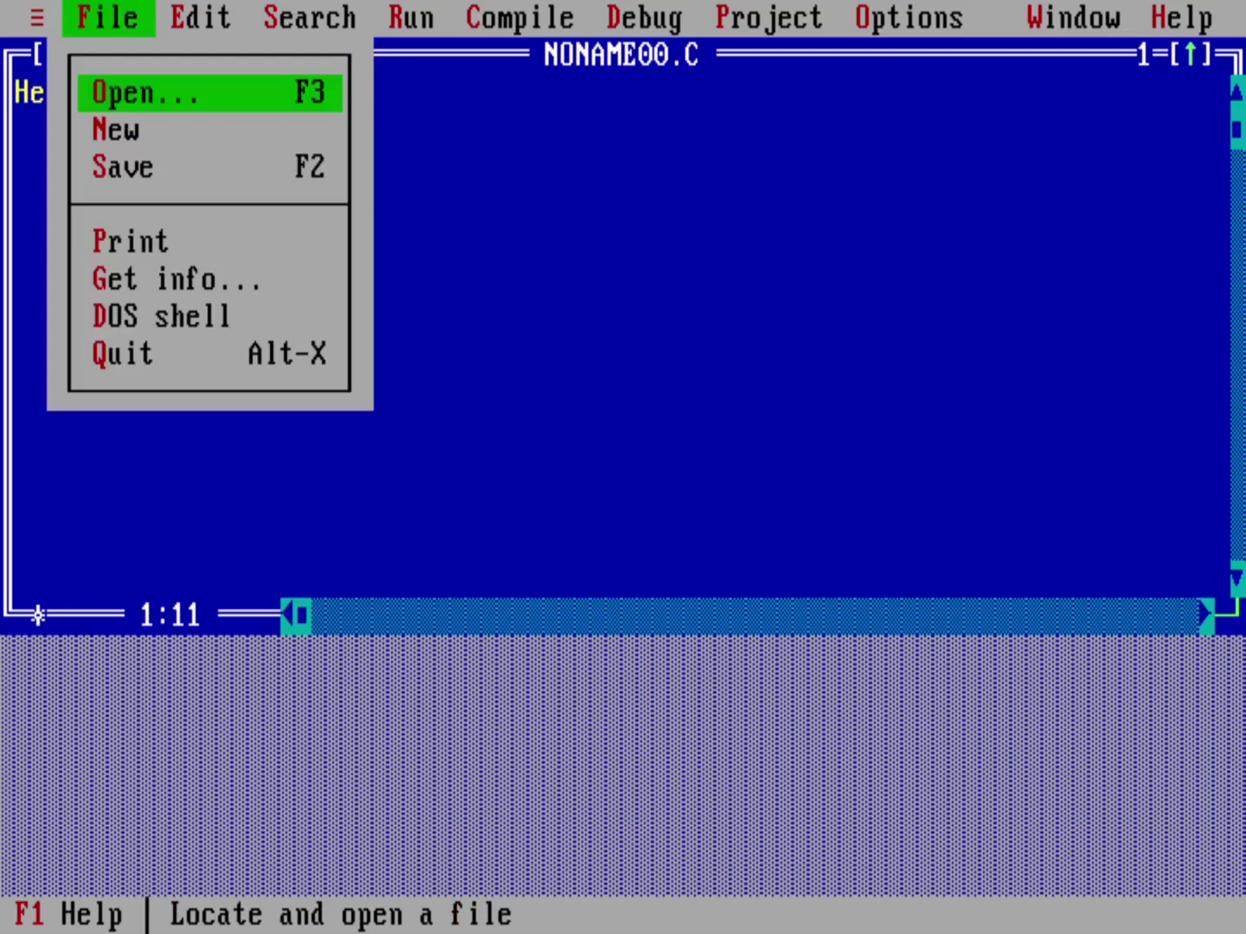
key(q)
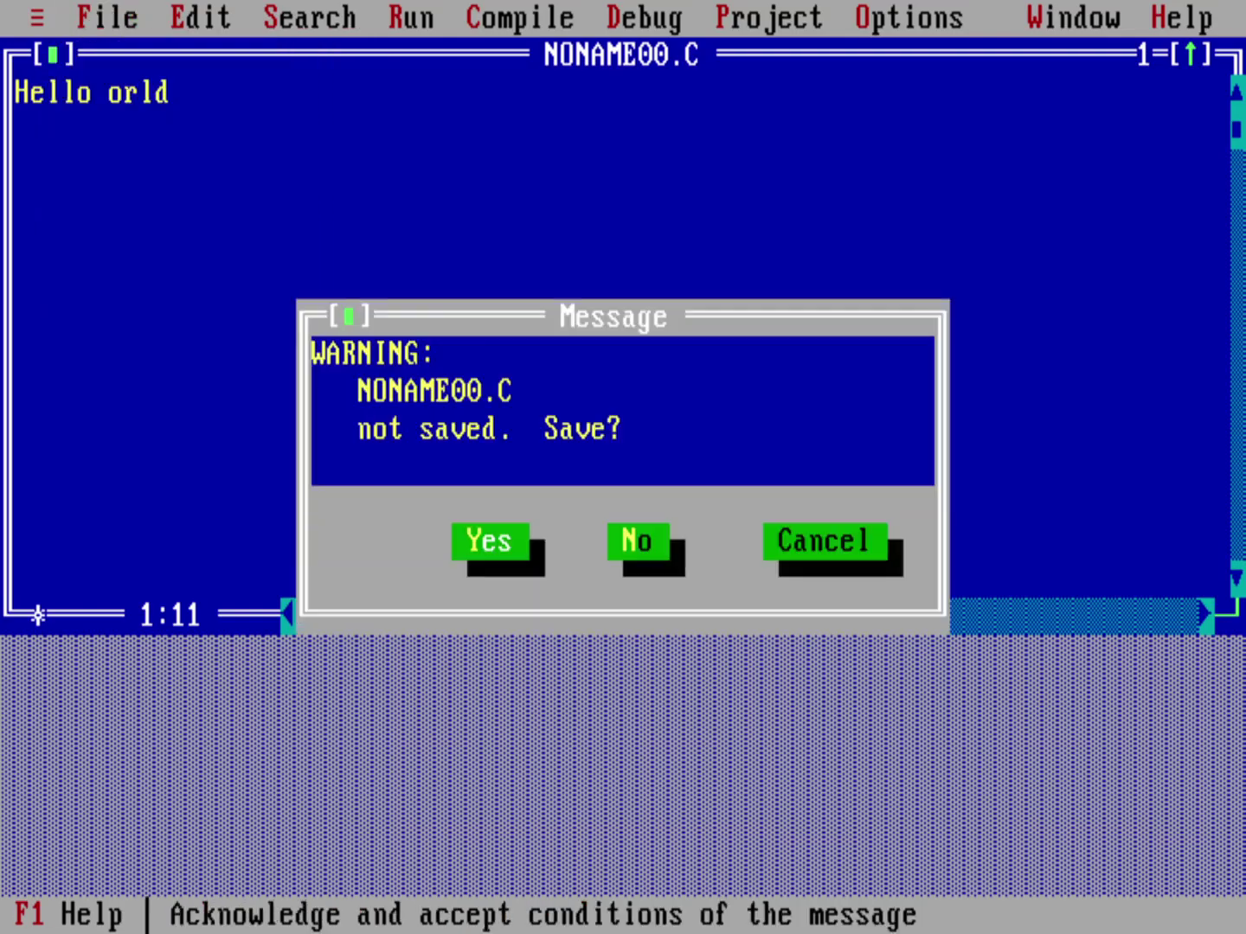
key(n)
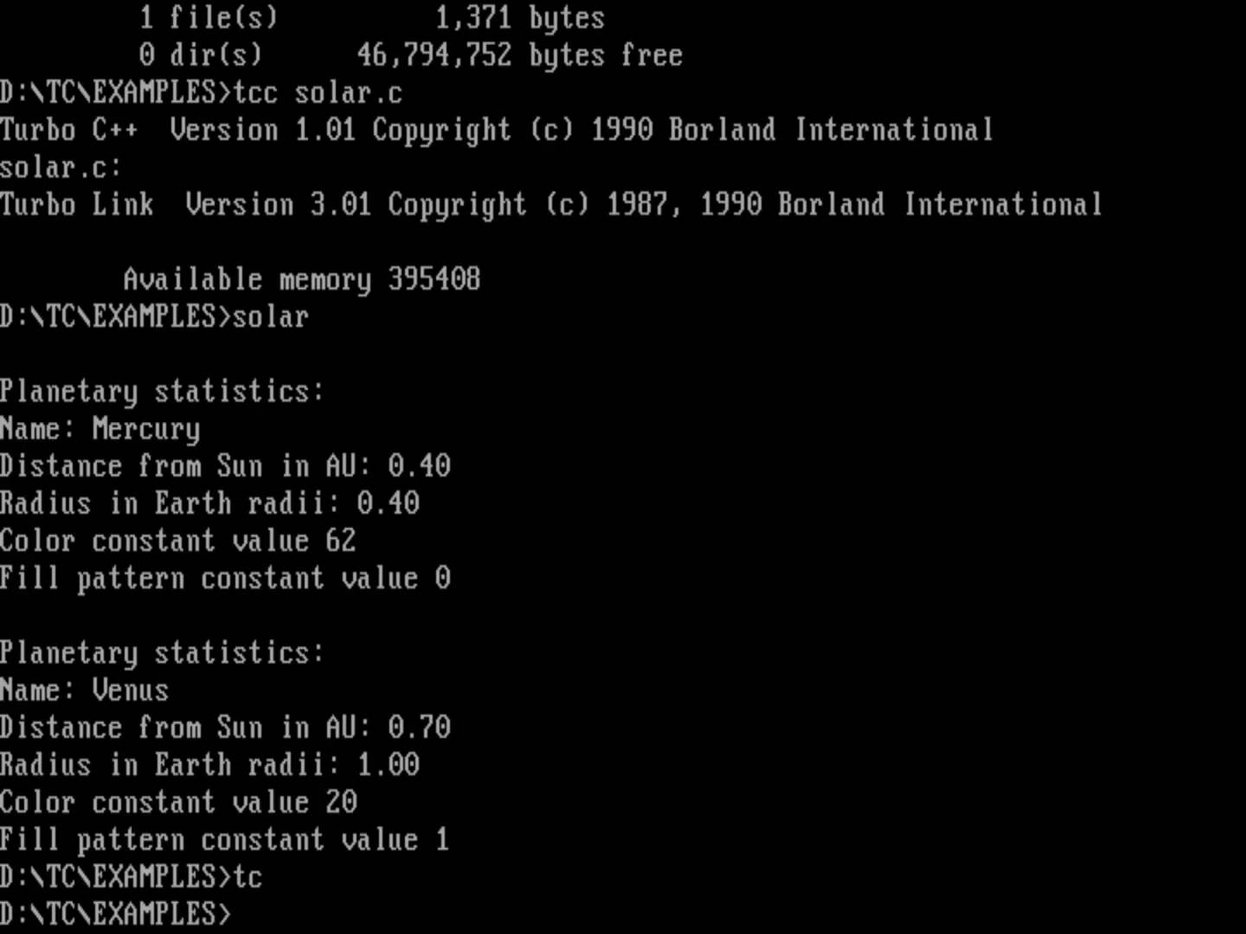
text(C)
text(:\)
text(APPS\F)
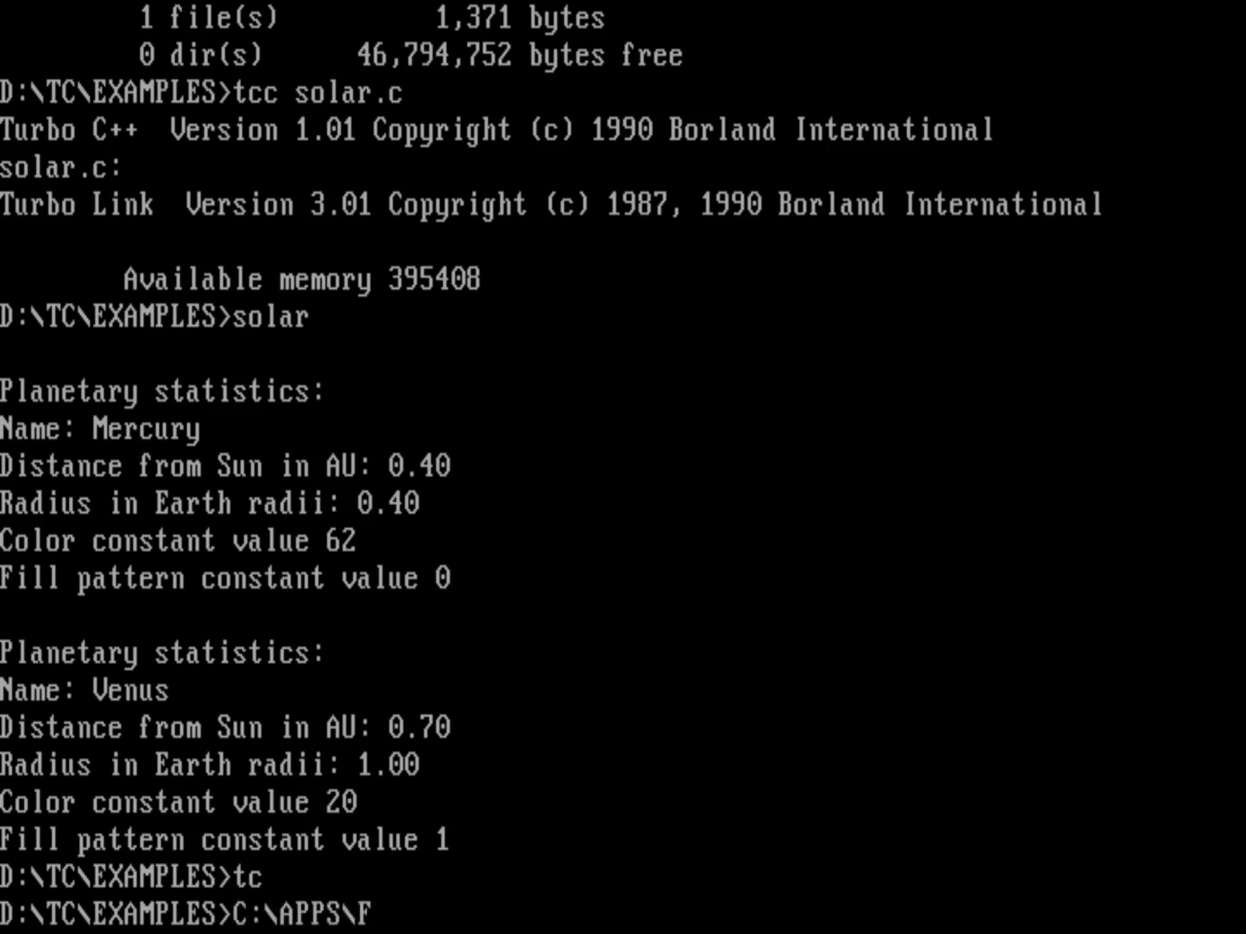
text(ED\FED)
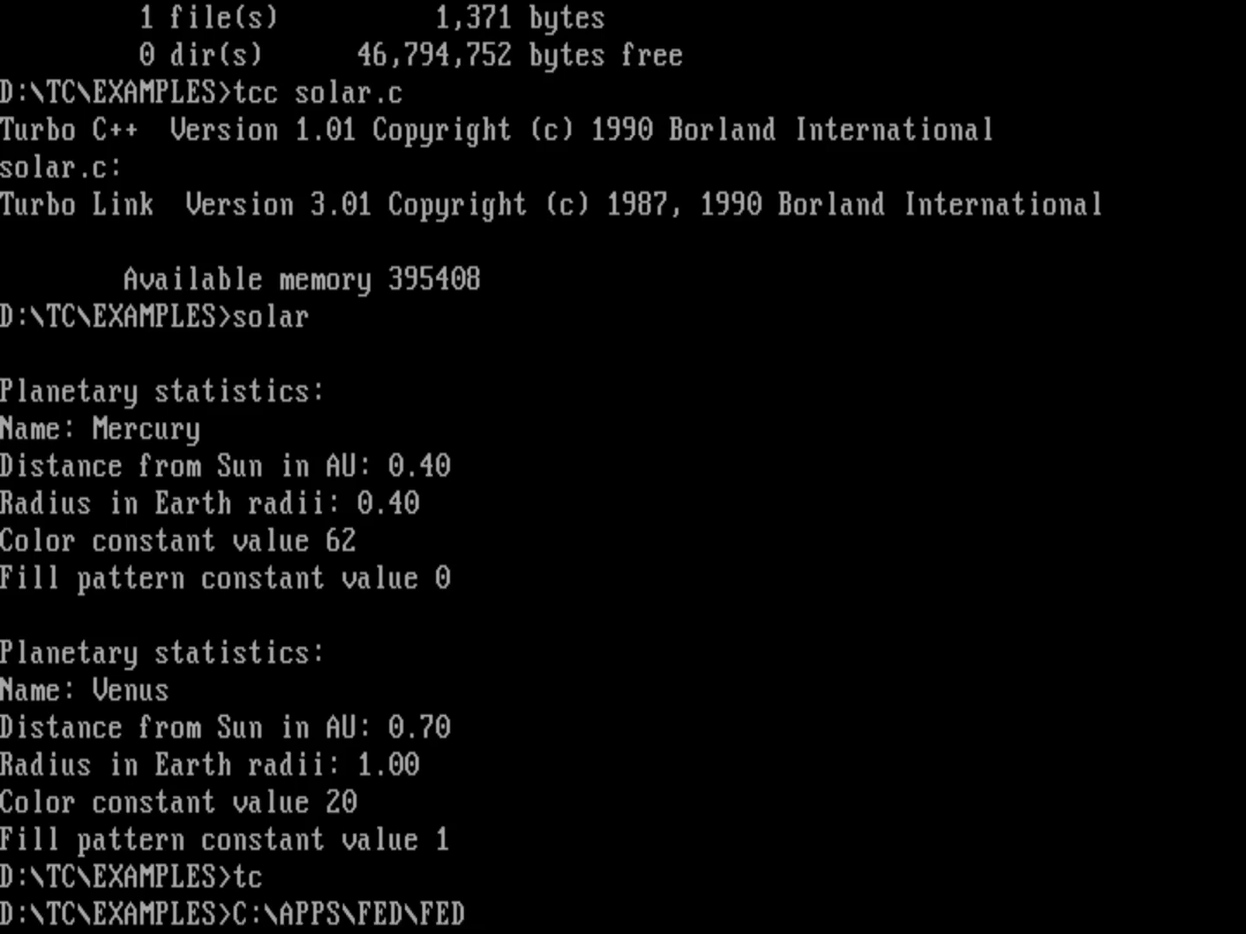
text( arg)
text(s.c)
Open args.c in FED and write #include <stdio.h>, a blank line, then int main(int argc, char **argv)
key(Return)
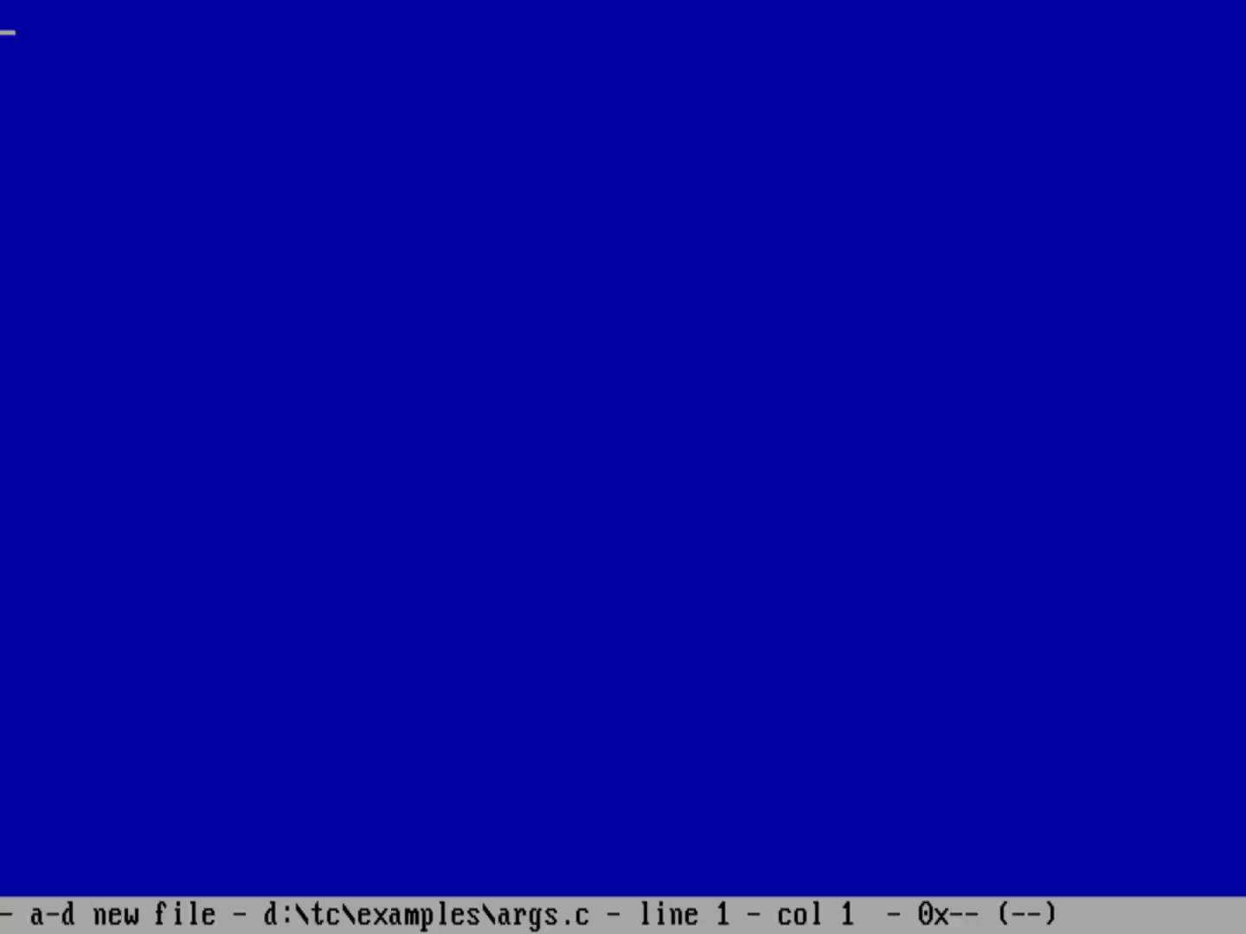
text(#)
text(include <stdio)
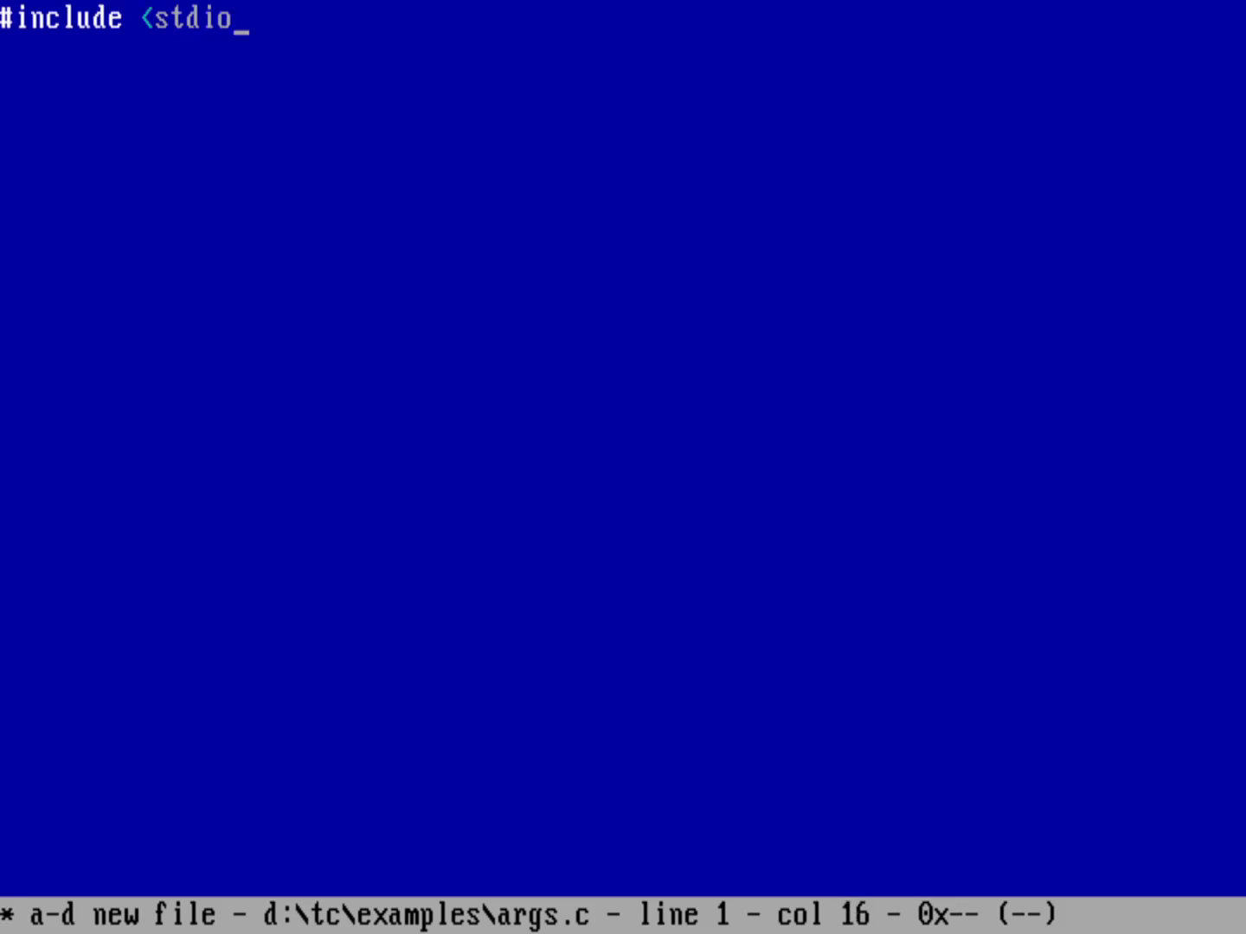
text(.h>)
key(Return)
key(Return)
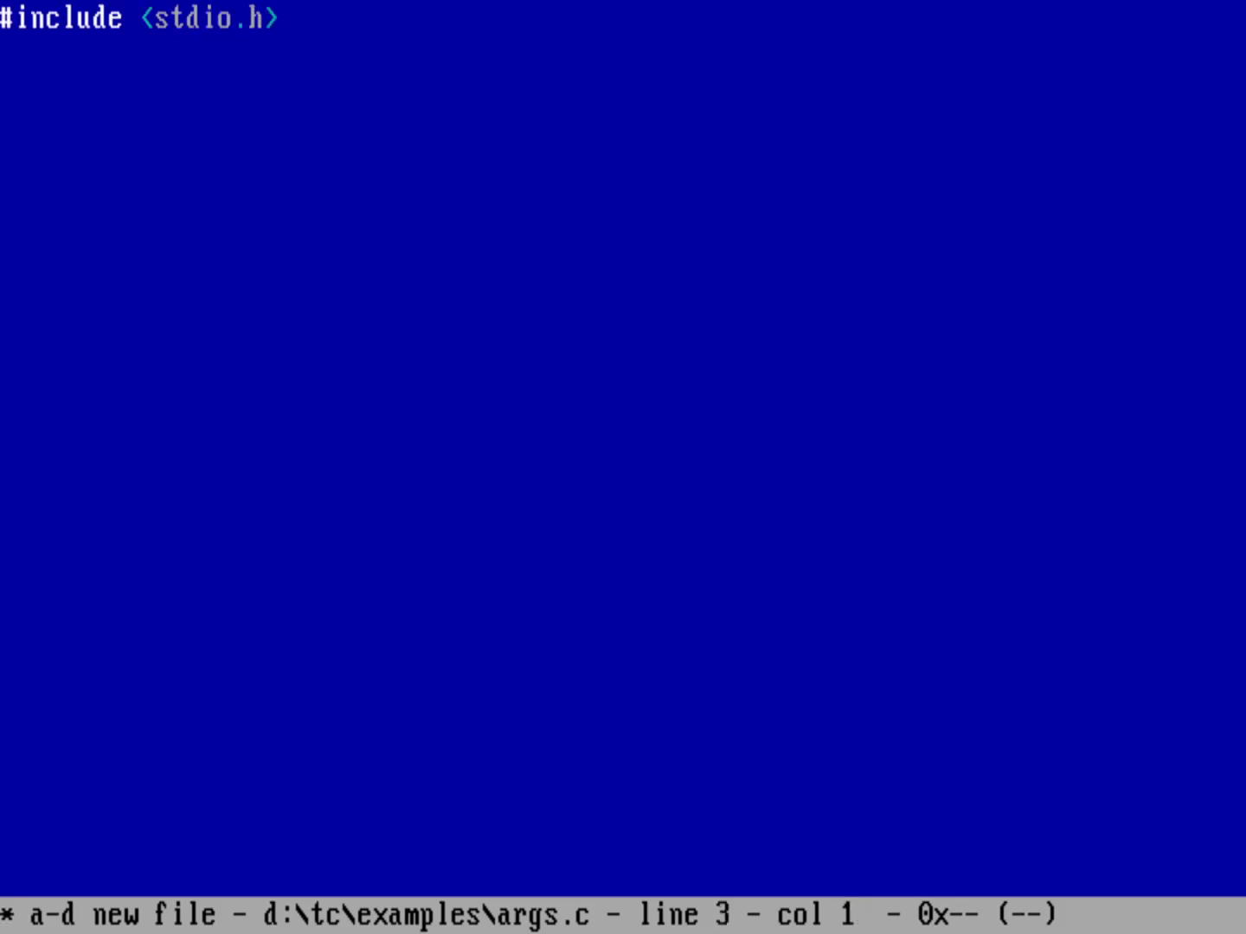
text(int)
key(Return)
text(mai)
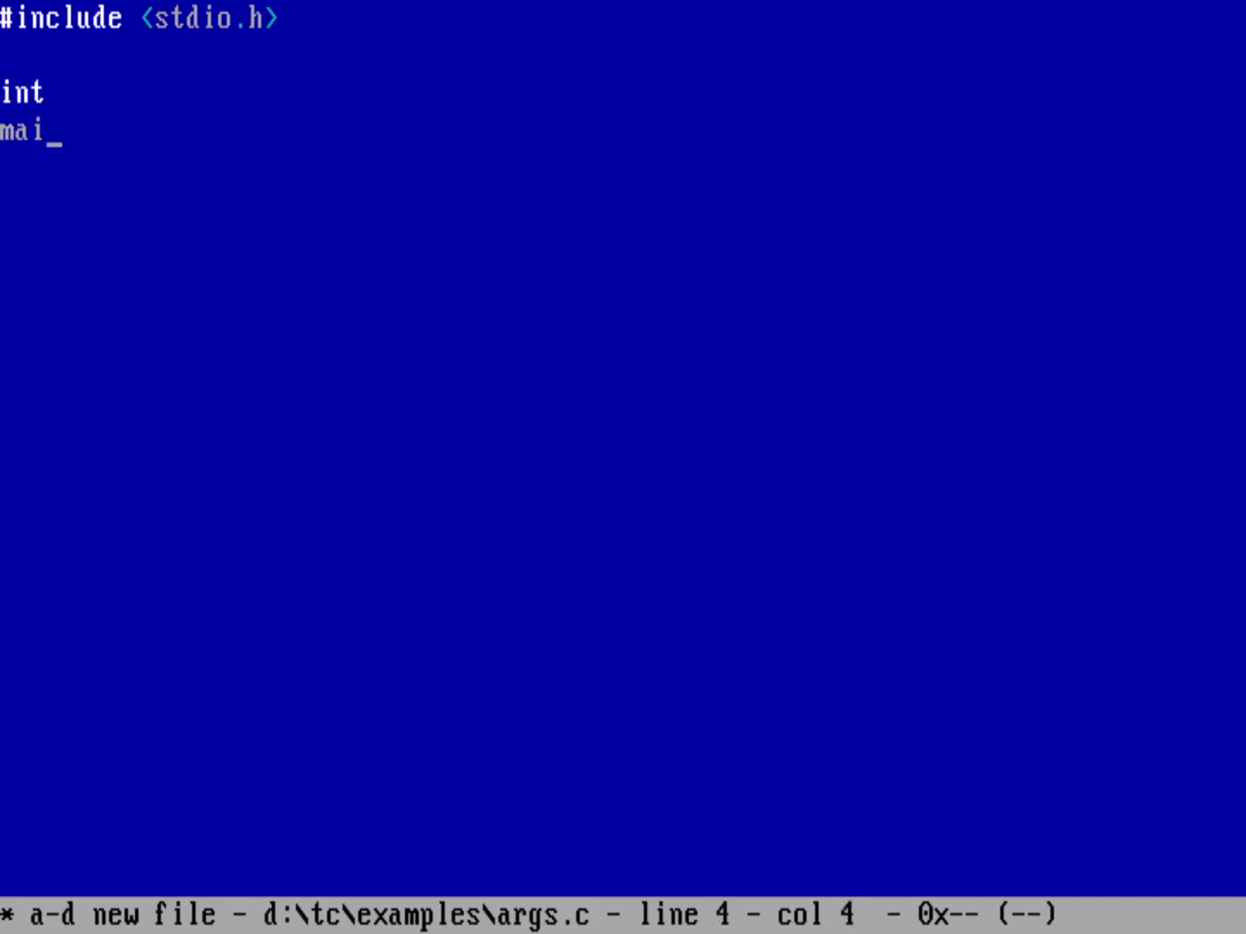
text(n(in)
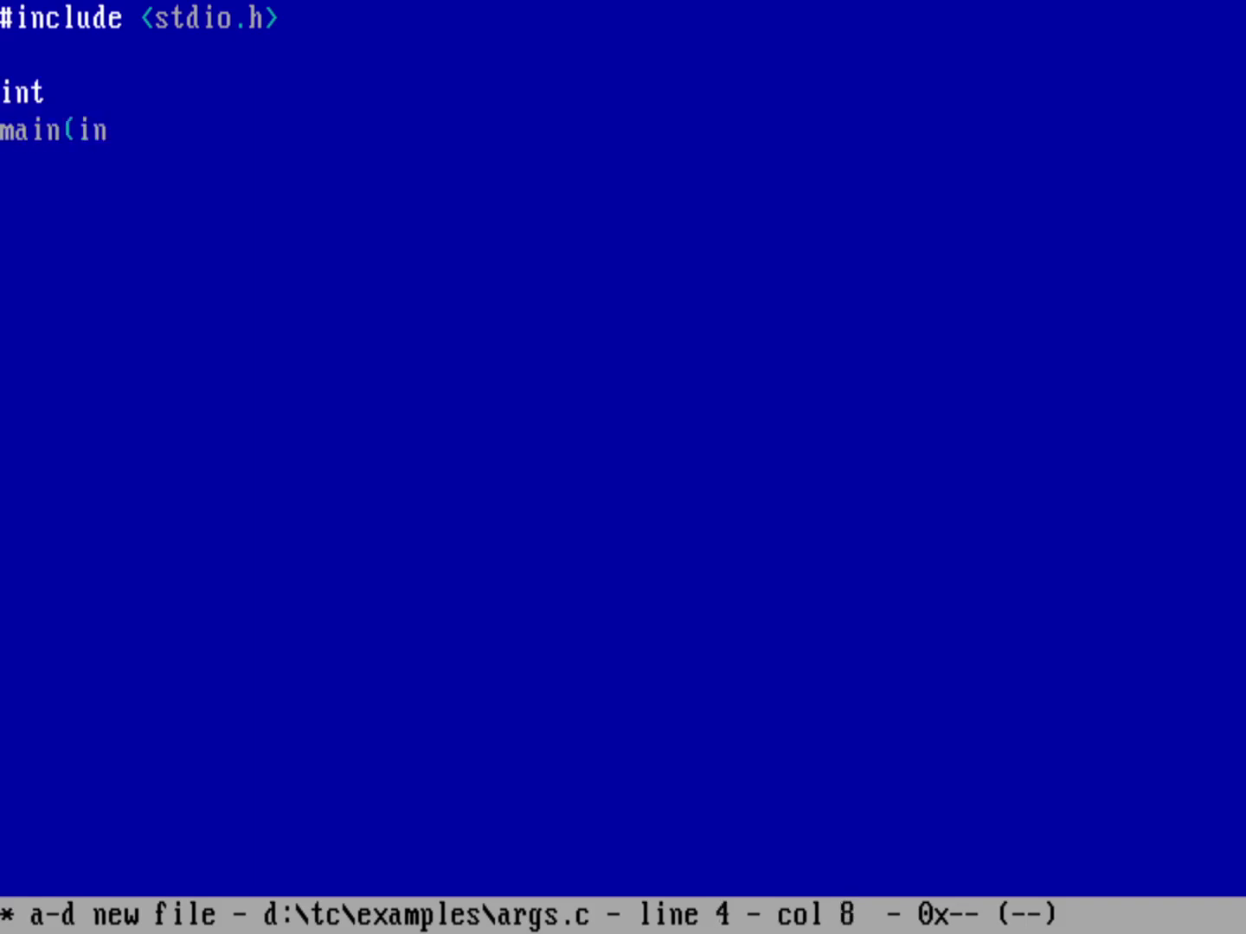
text(t argc, char )
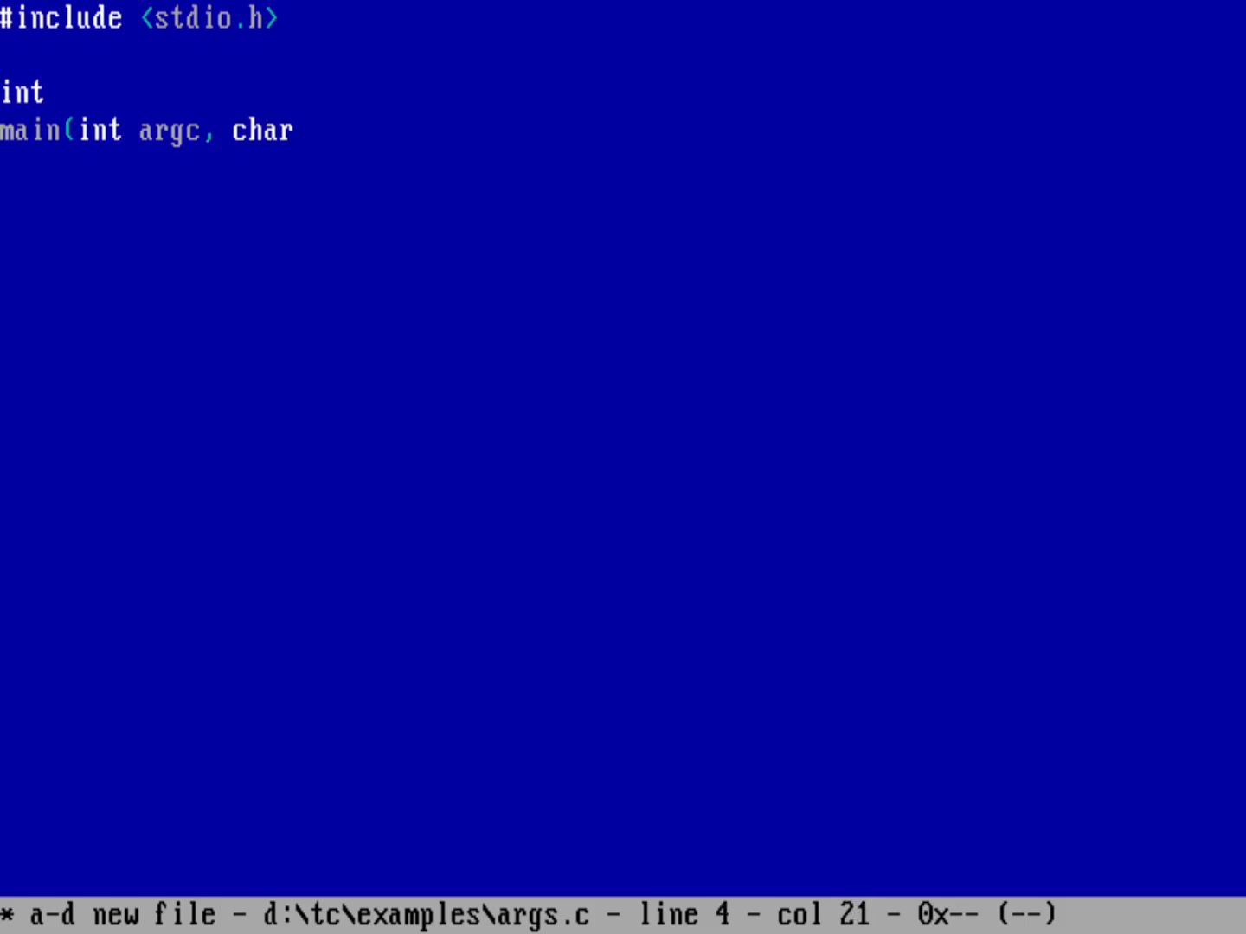
text(**argv))
Add main's opening and closing braces with an indented empty line between them
key(Return)
text({)
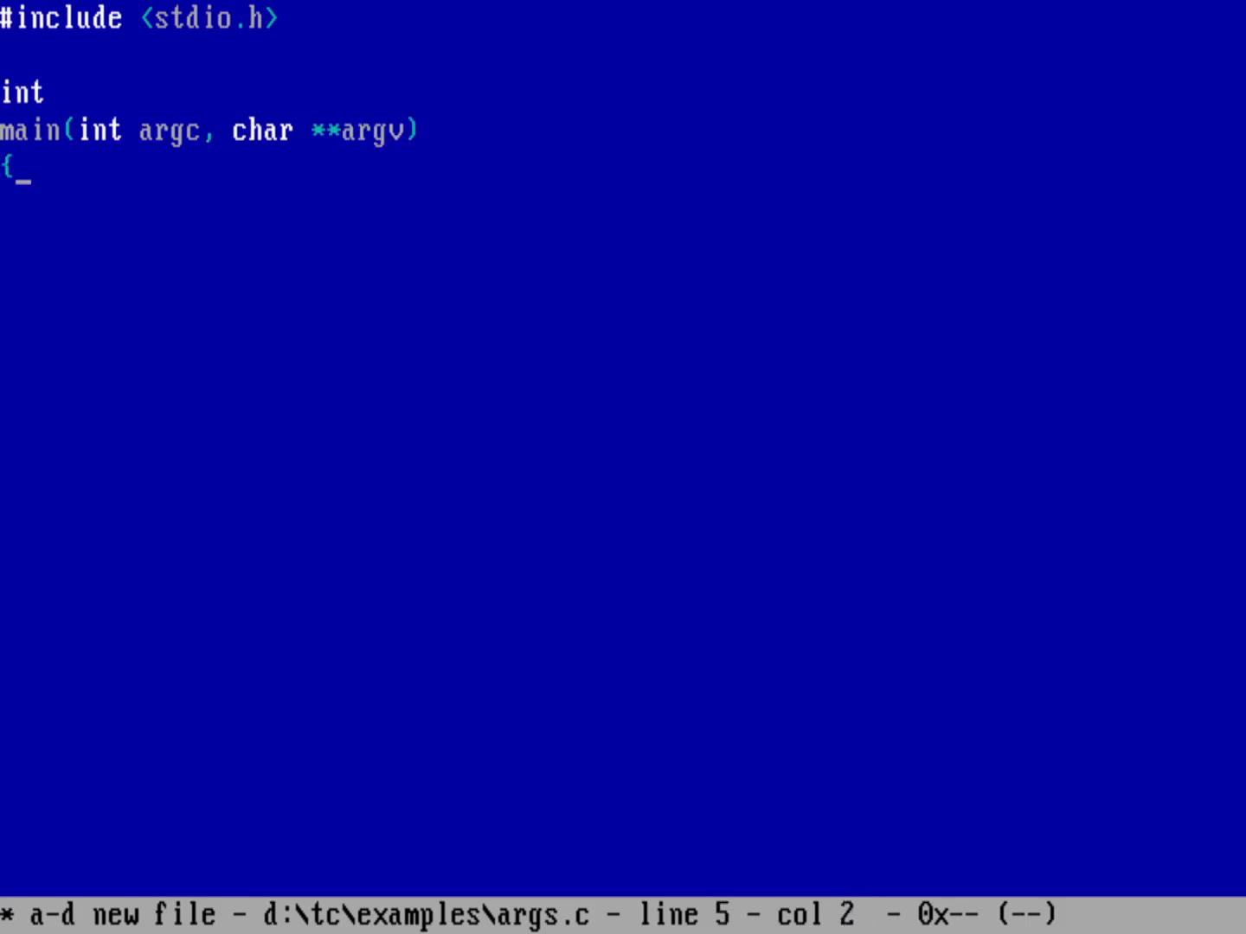
key(Return)
text(})
key(Return)
key(Up)
key(Up)
key(End)
key(Return)
key(Tab)
text(in)
text(t i;)
Declare int i, add a for loop printing each i and argv[i], and end with return 0;
key(Return)
key(Return)
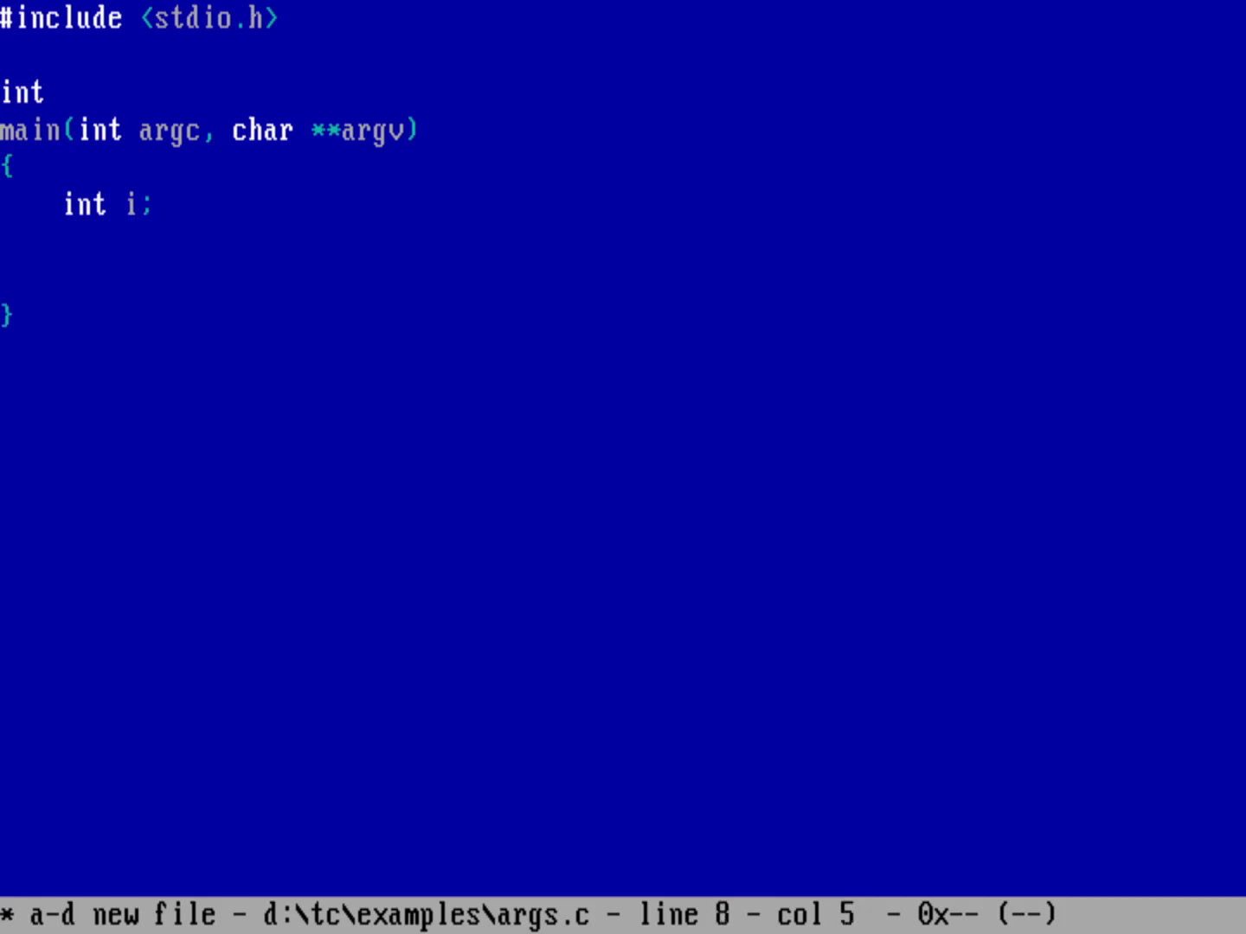
text(for)
text( (i = )
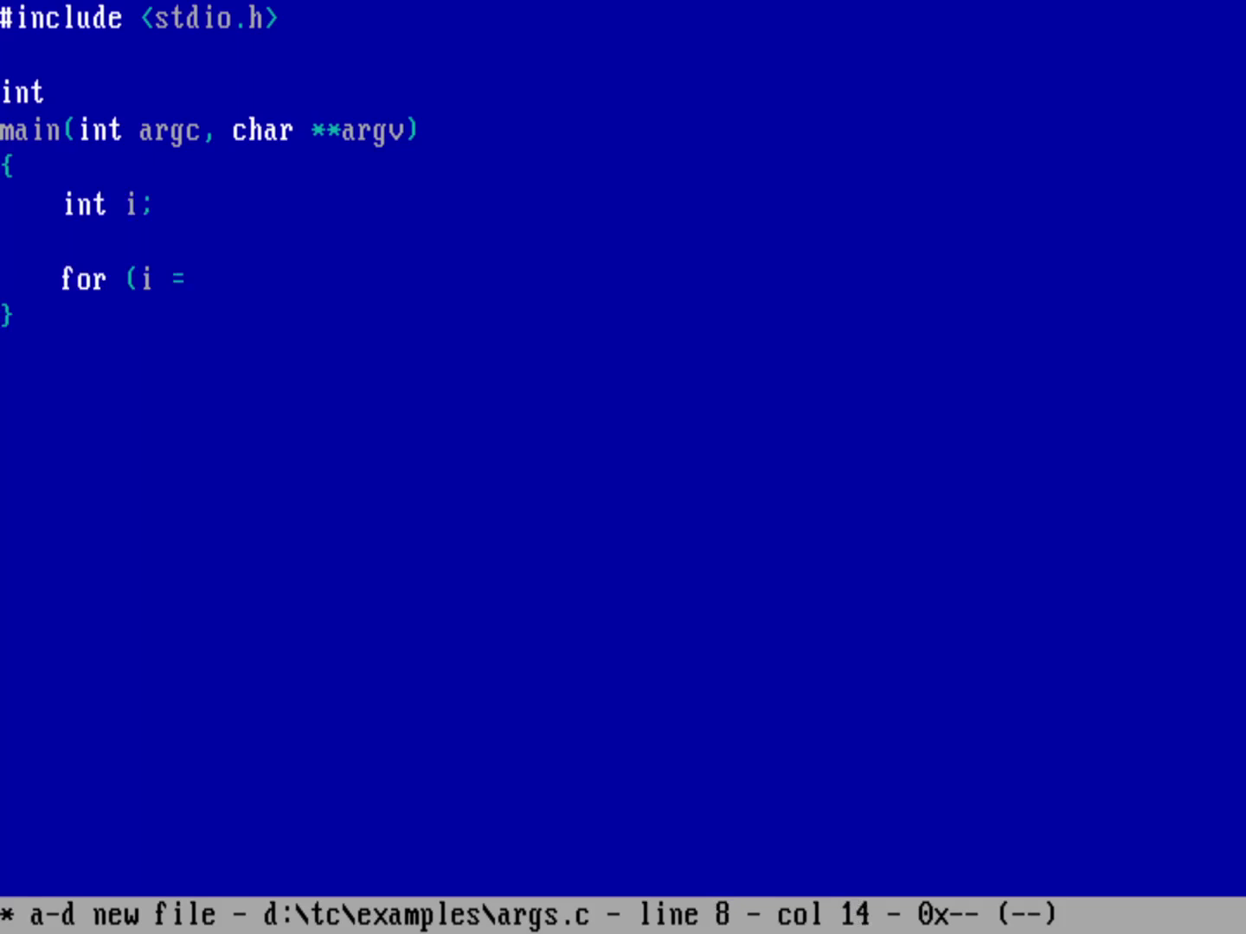
text(0)
text(; i < arg)
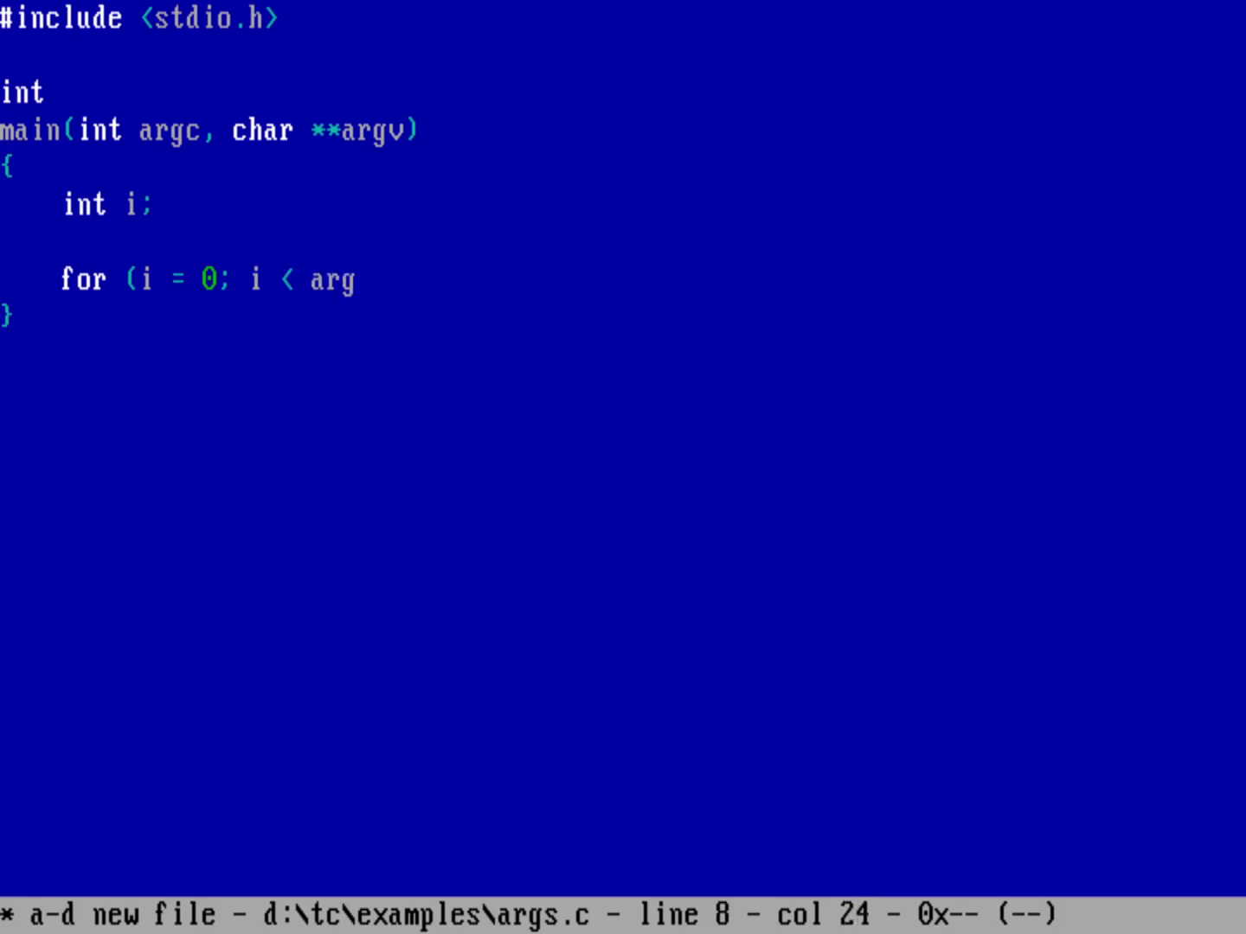
text(c; i)
text(++) {)
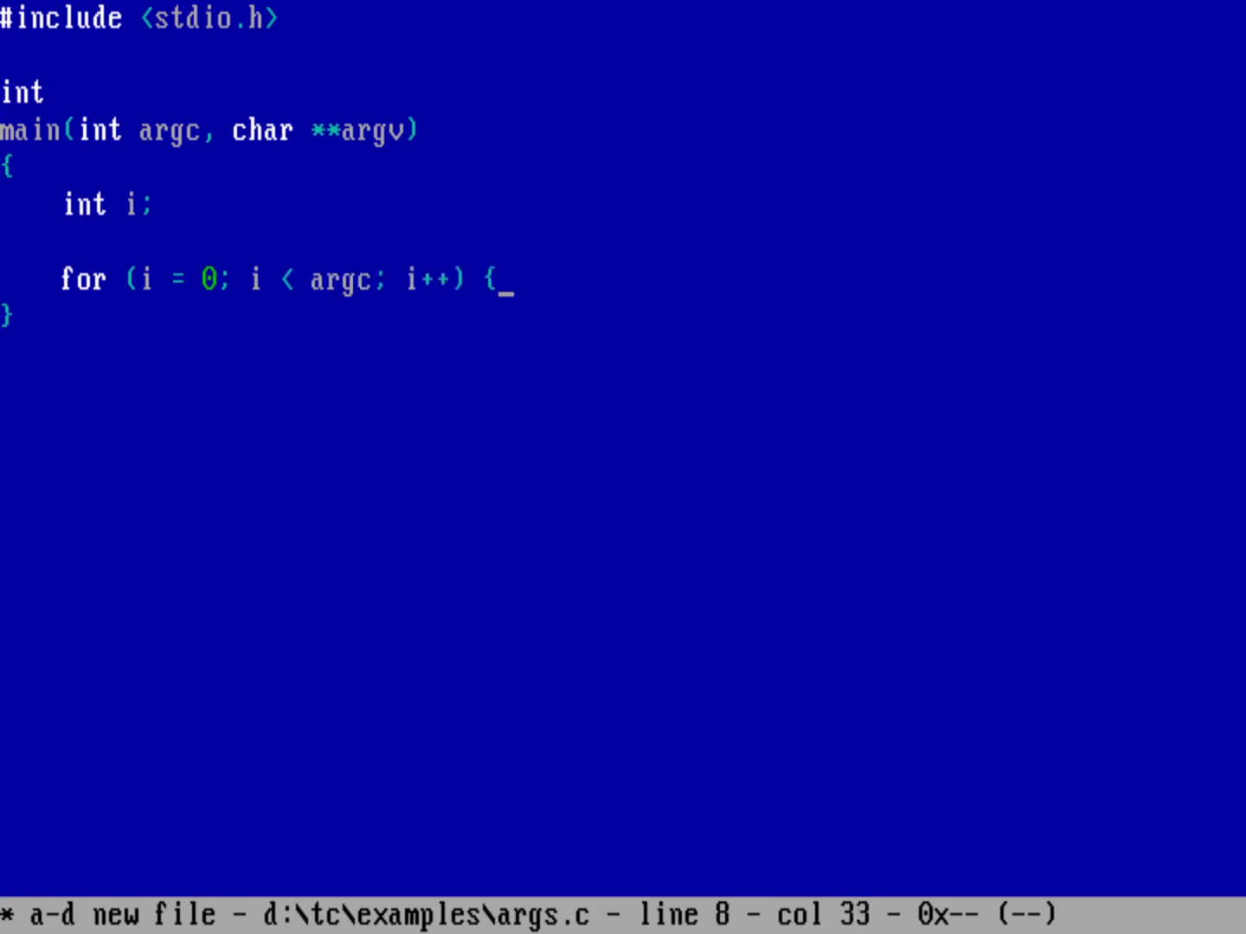
key(Return)
key(Tab)
text(printf()
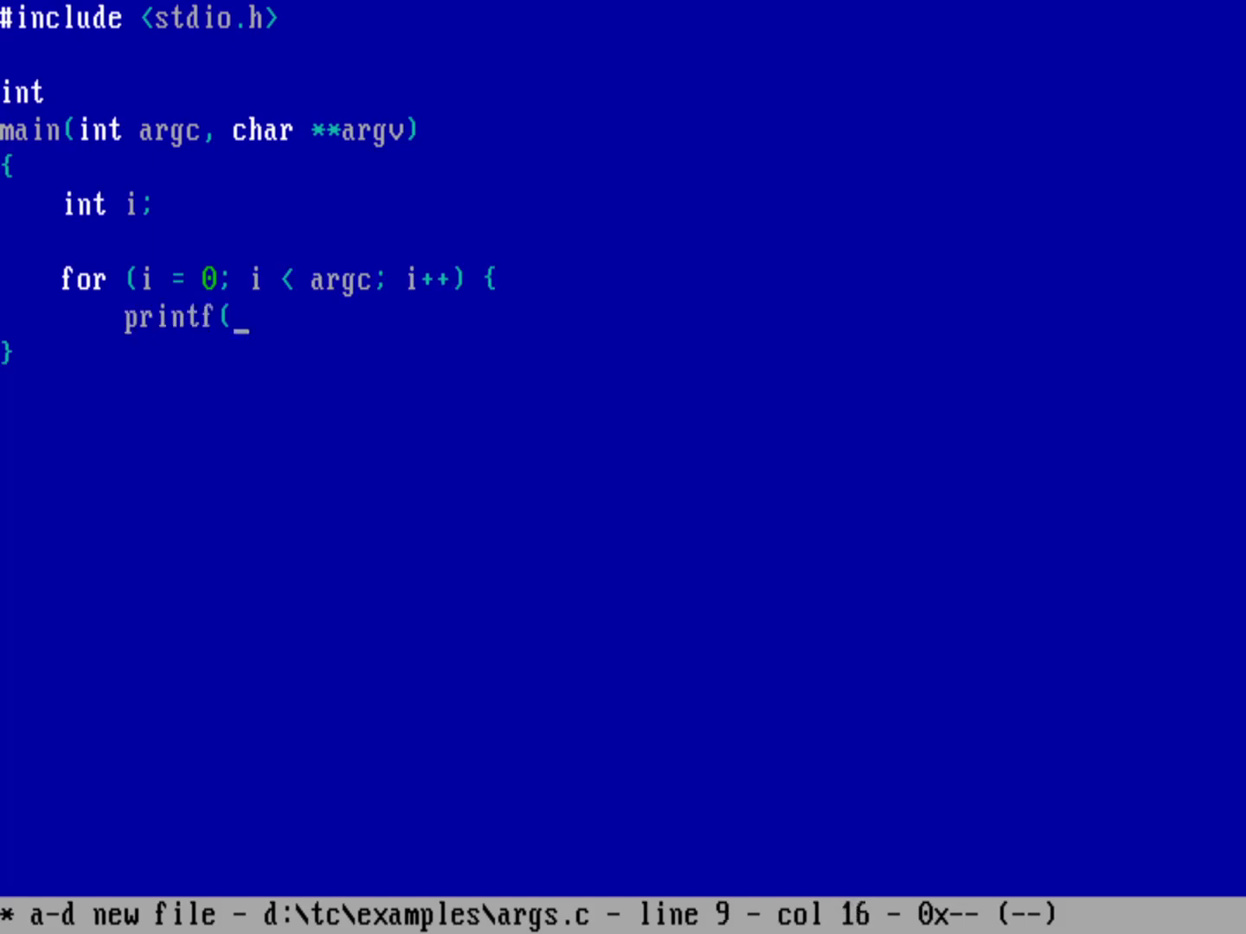
text("%)
text(d:)
text(%s\)
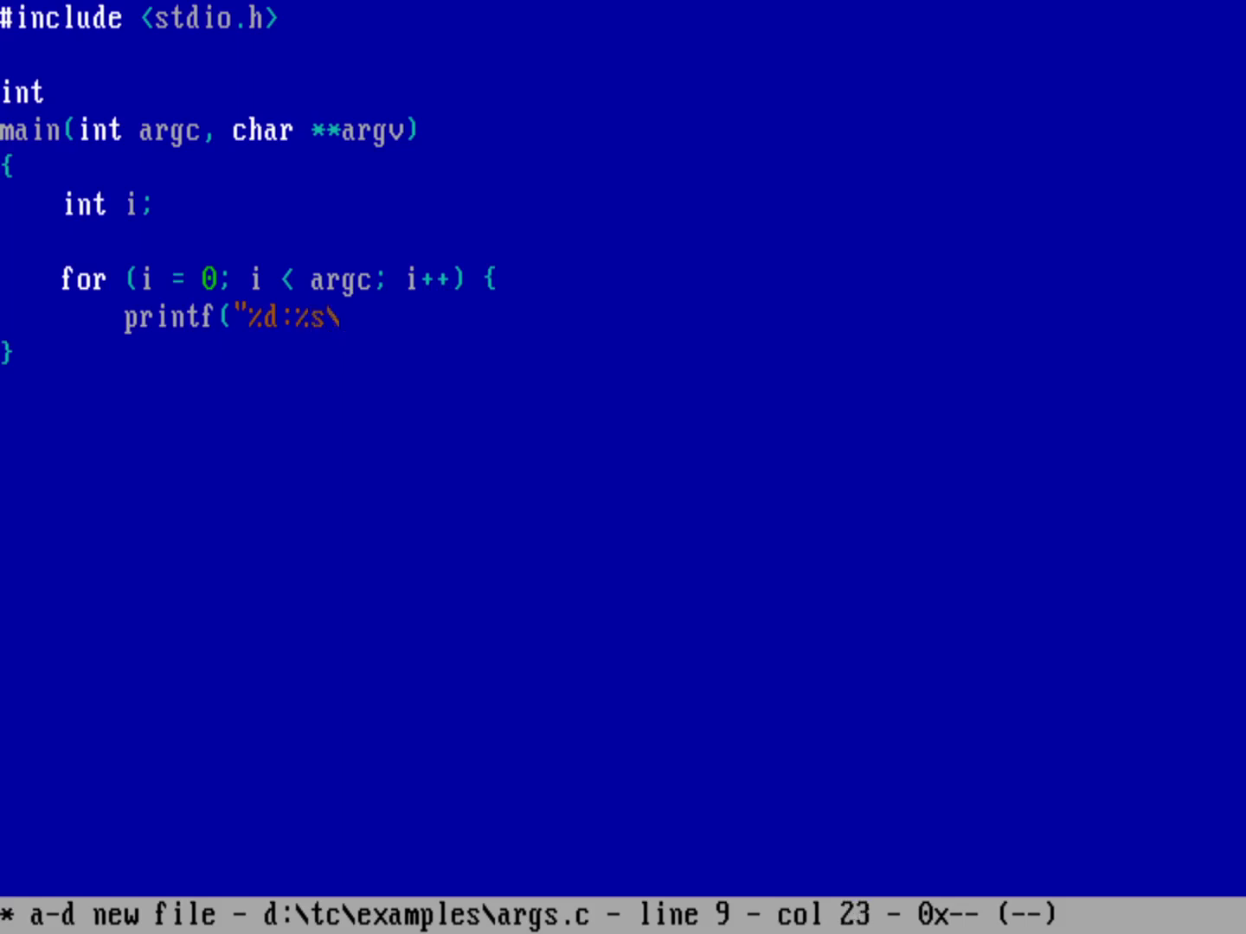
text(n", )
text(i, )
text(argv[i])
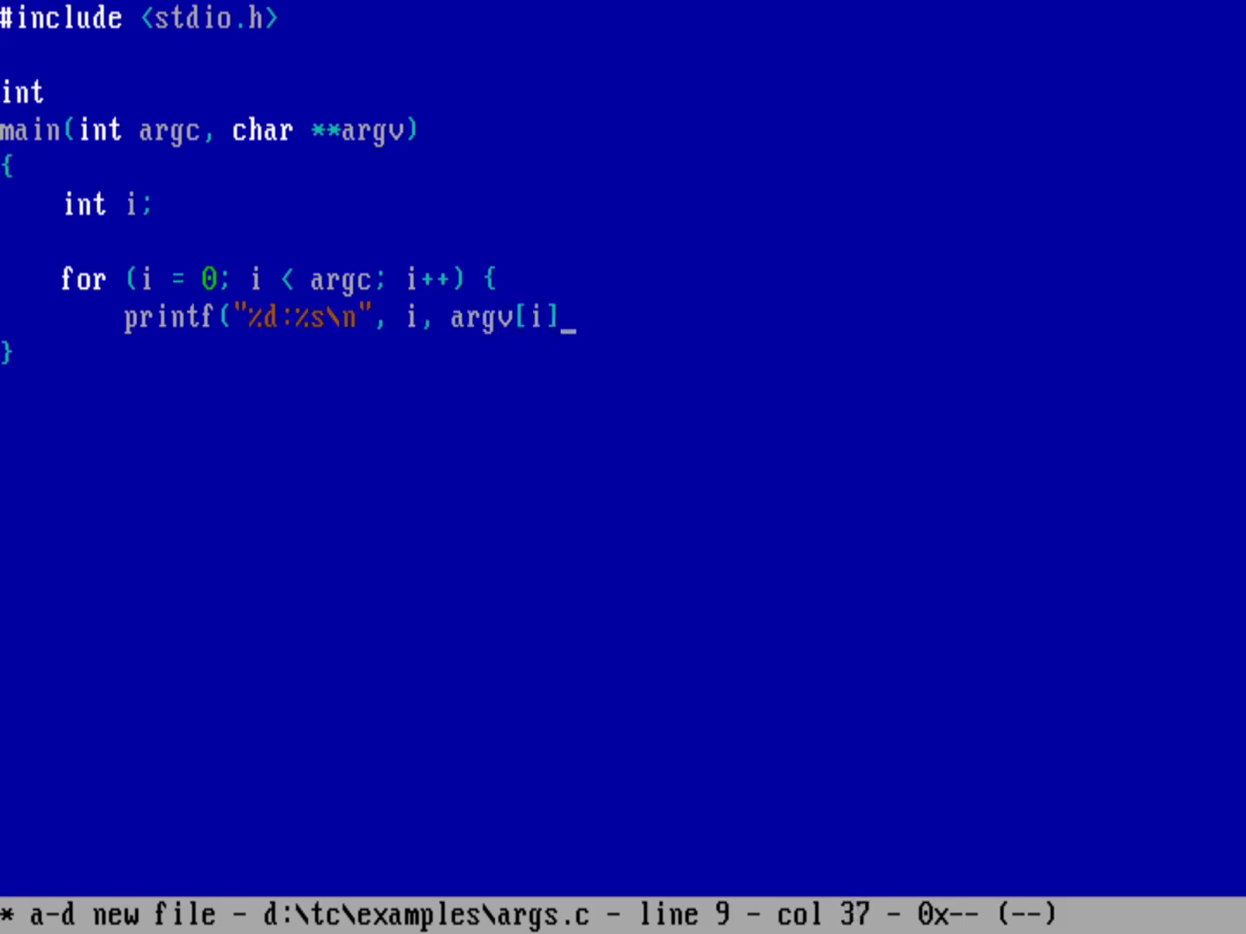
text();)
key(Return)
key(BackSpace)
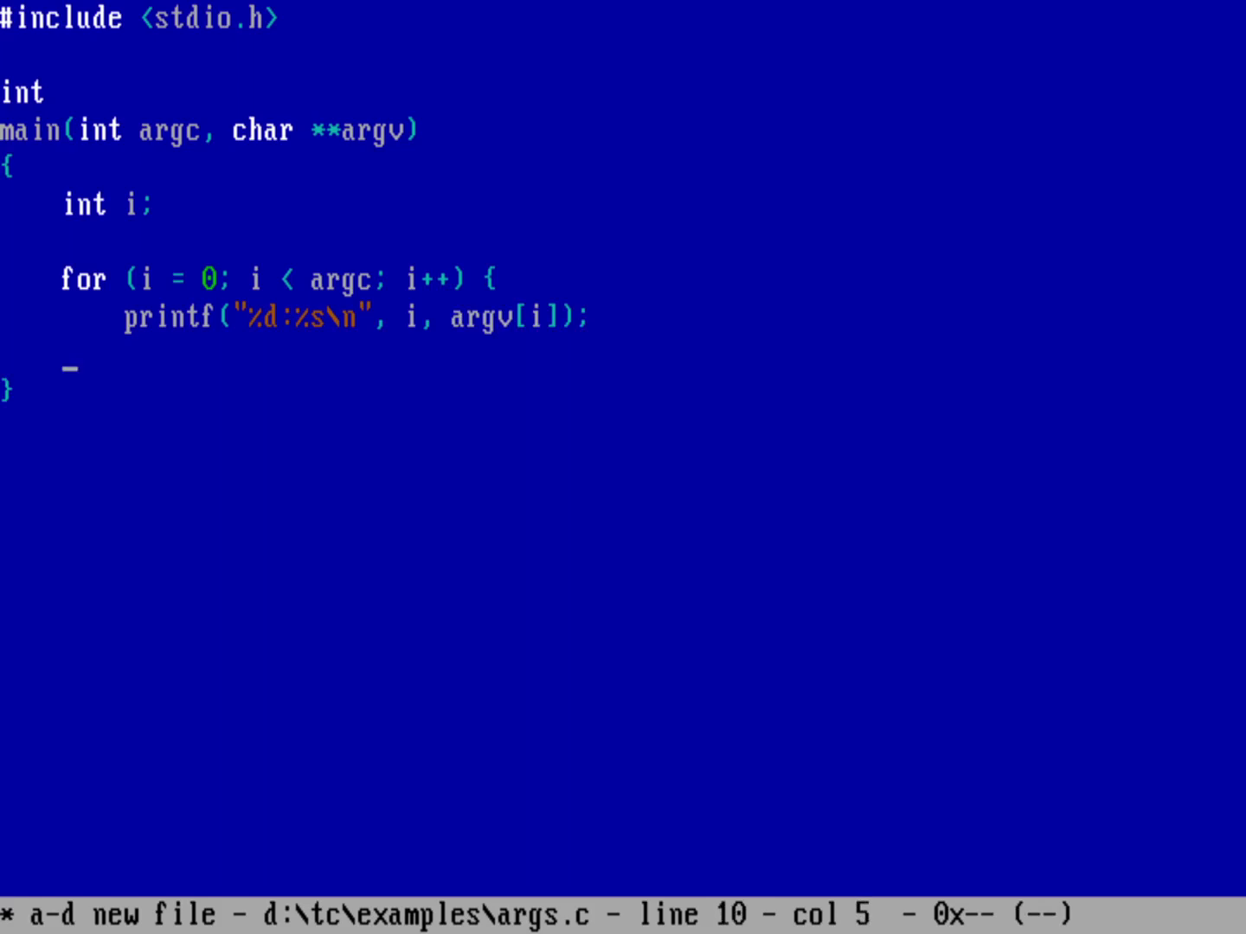
text(})
key(Return)
key(Return)
text(return ;)
key(BackSpace)
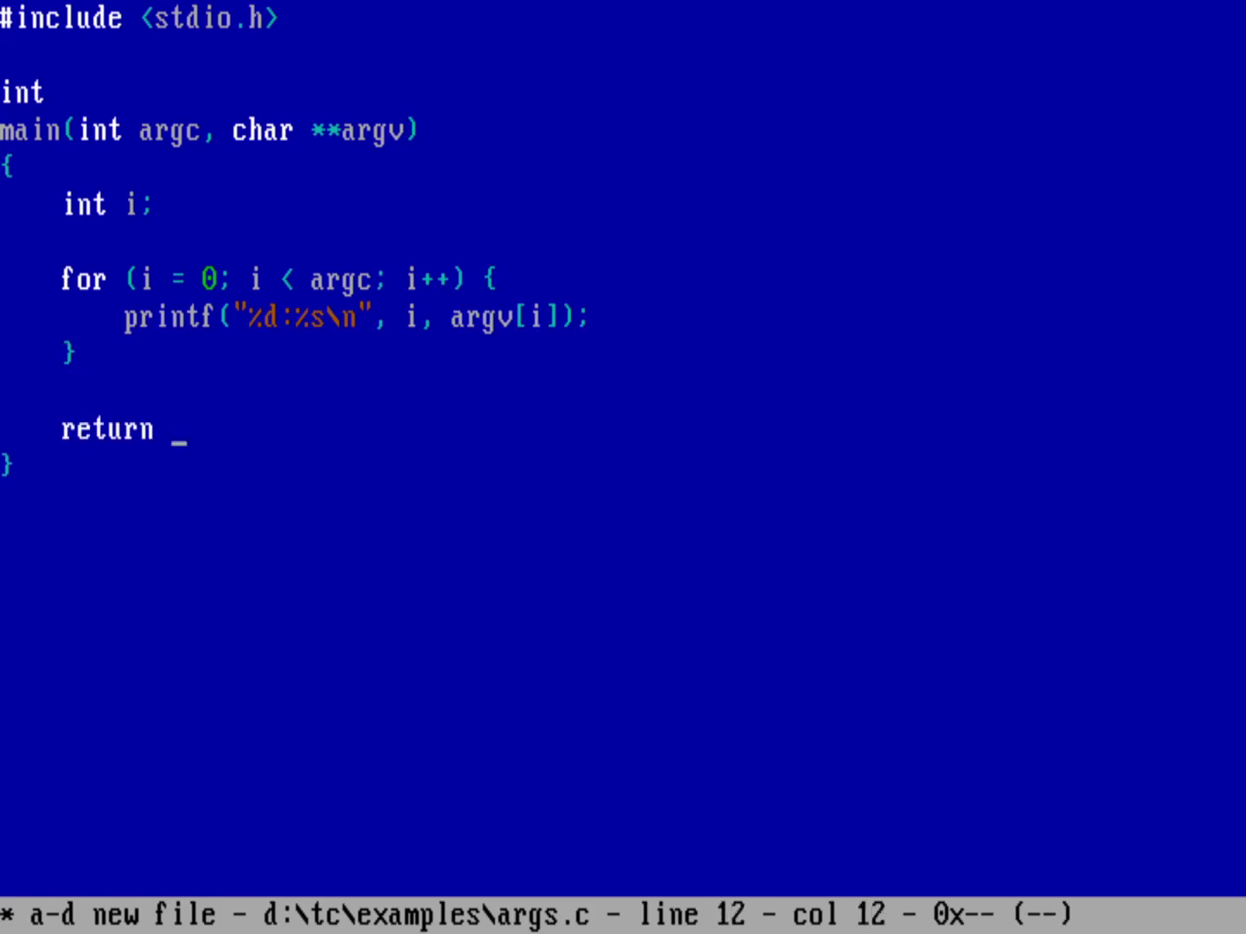
text(0;)
Save args.c to D:\TC\EXAMPLES and quit FED to the DOS prompt
key(alt+f)
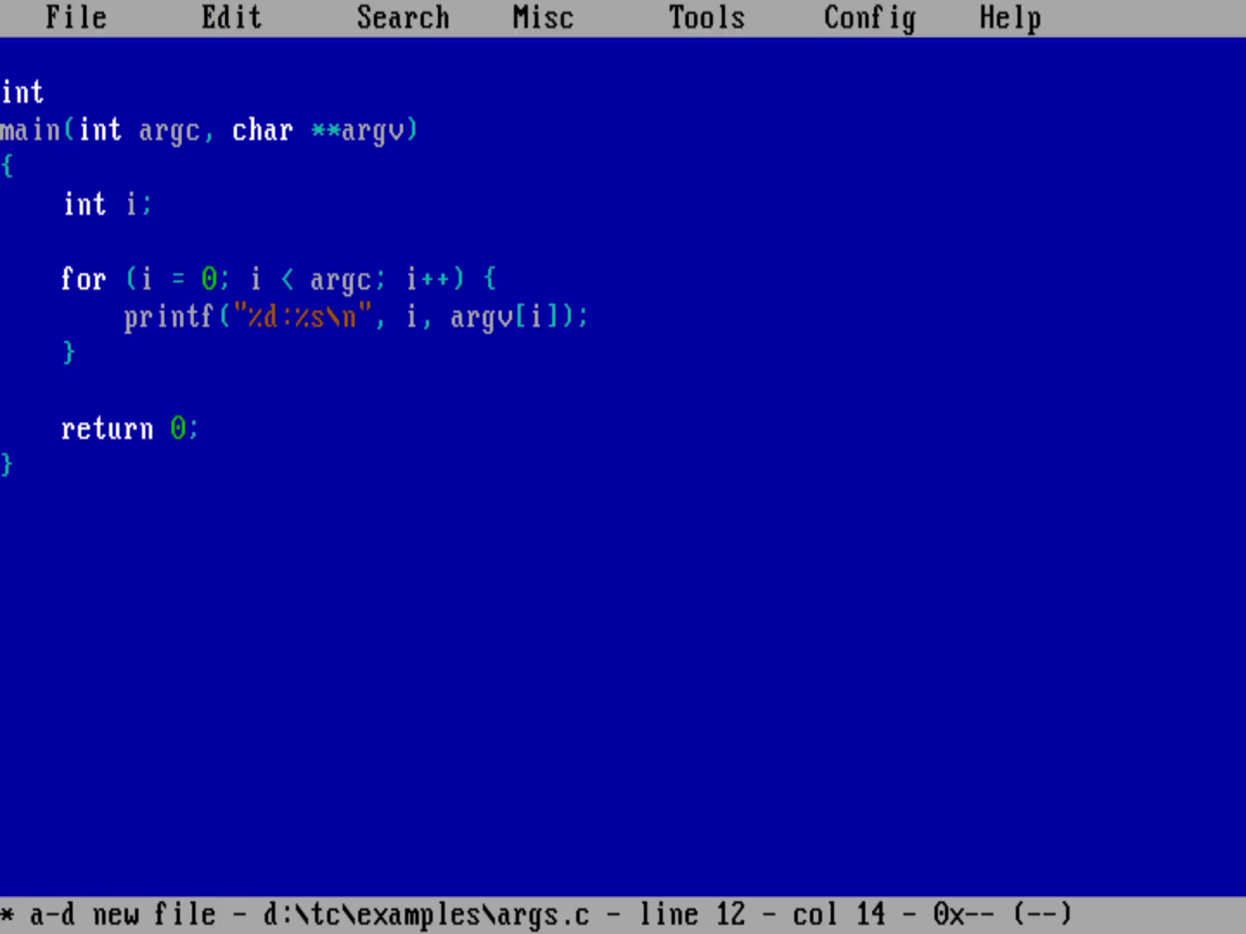
key(Down)
key(Down)
key(Down)
key(Down)
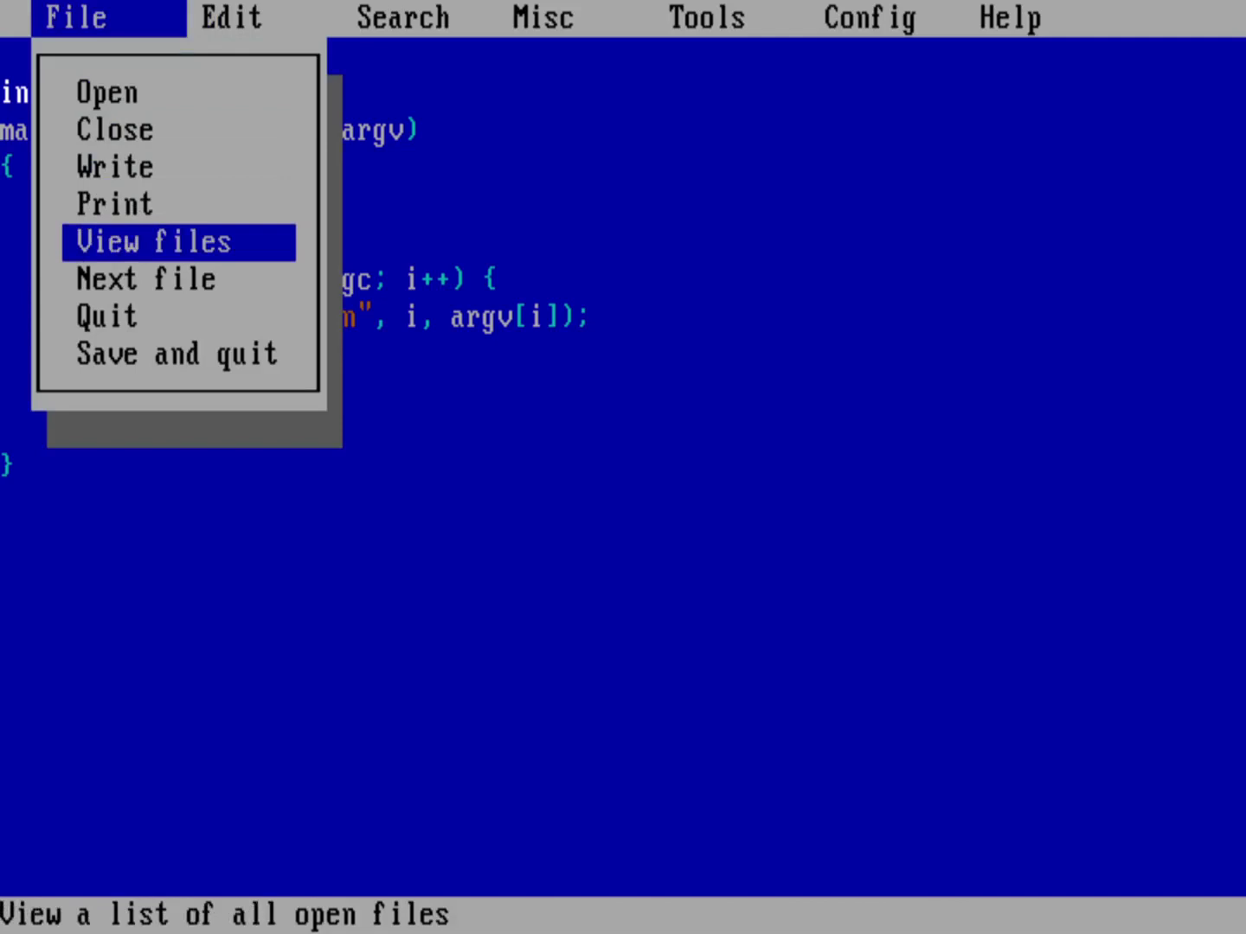
key(Down)
key(Down)
key(Down)
key(Return)
text(d)
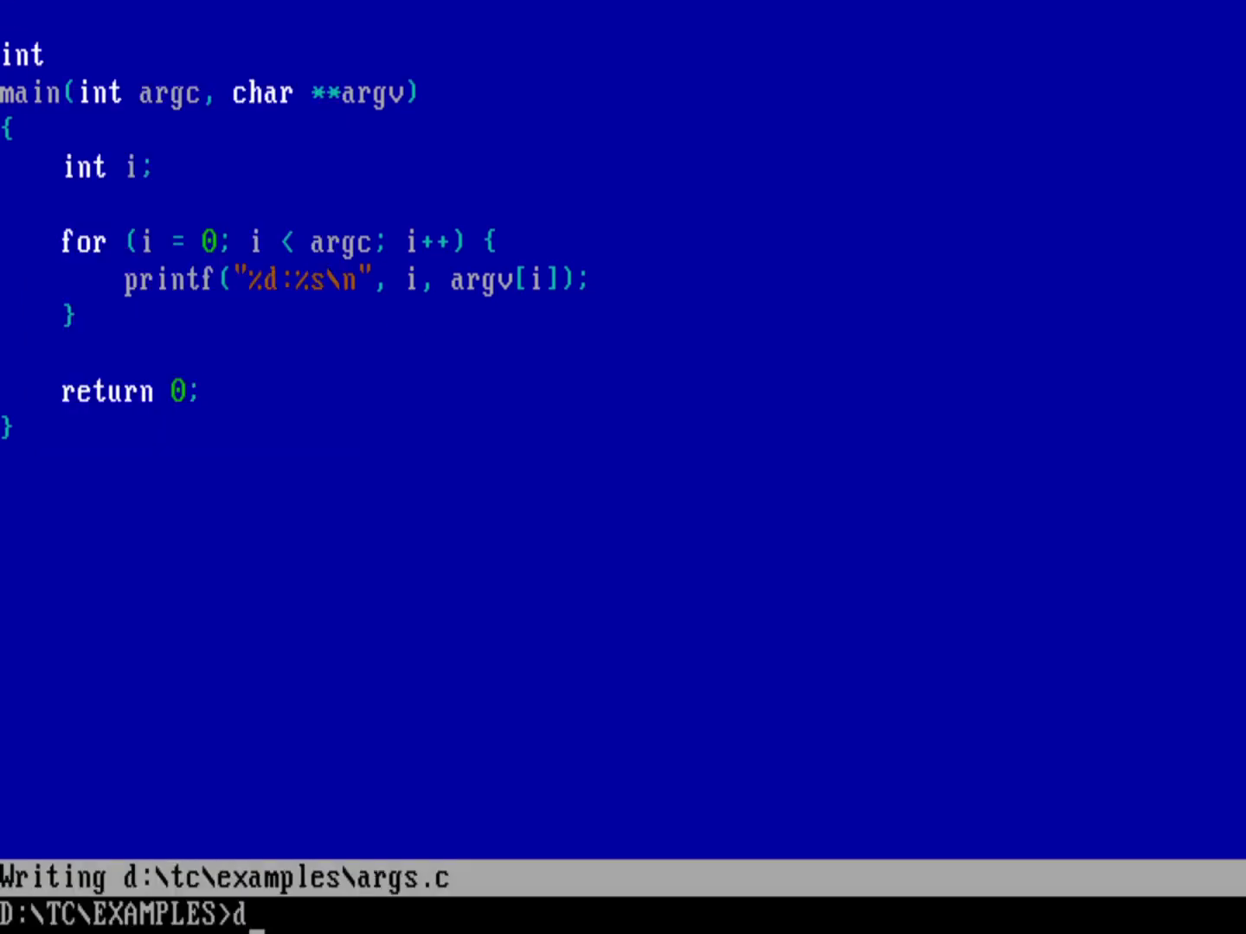
text(ir argc)
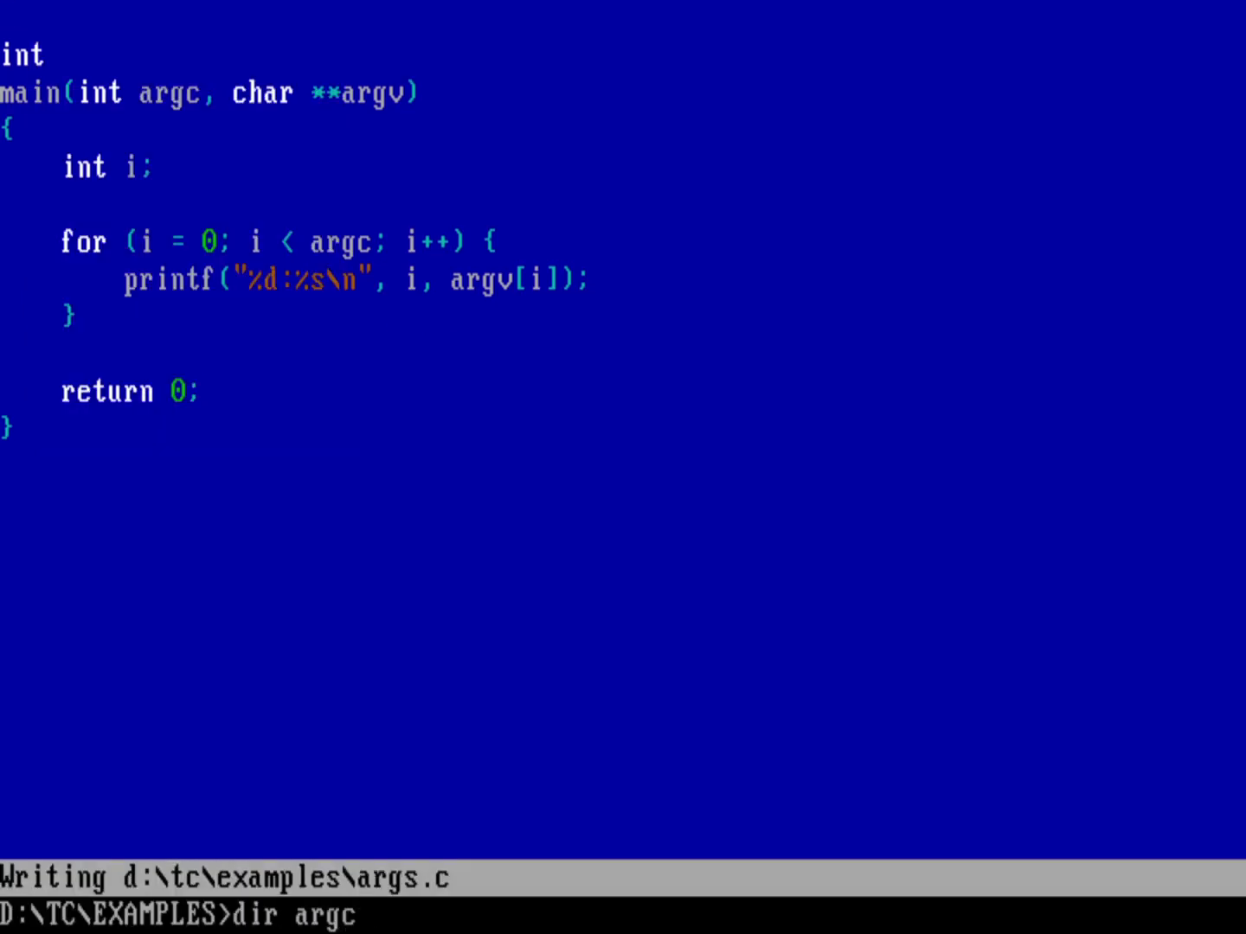
List args.c (167 bytes), compile it with tcc, and run args hello world
key(BackSpace)
text(s.c)
key(Return)
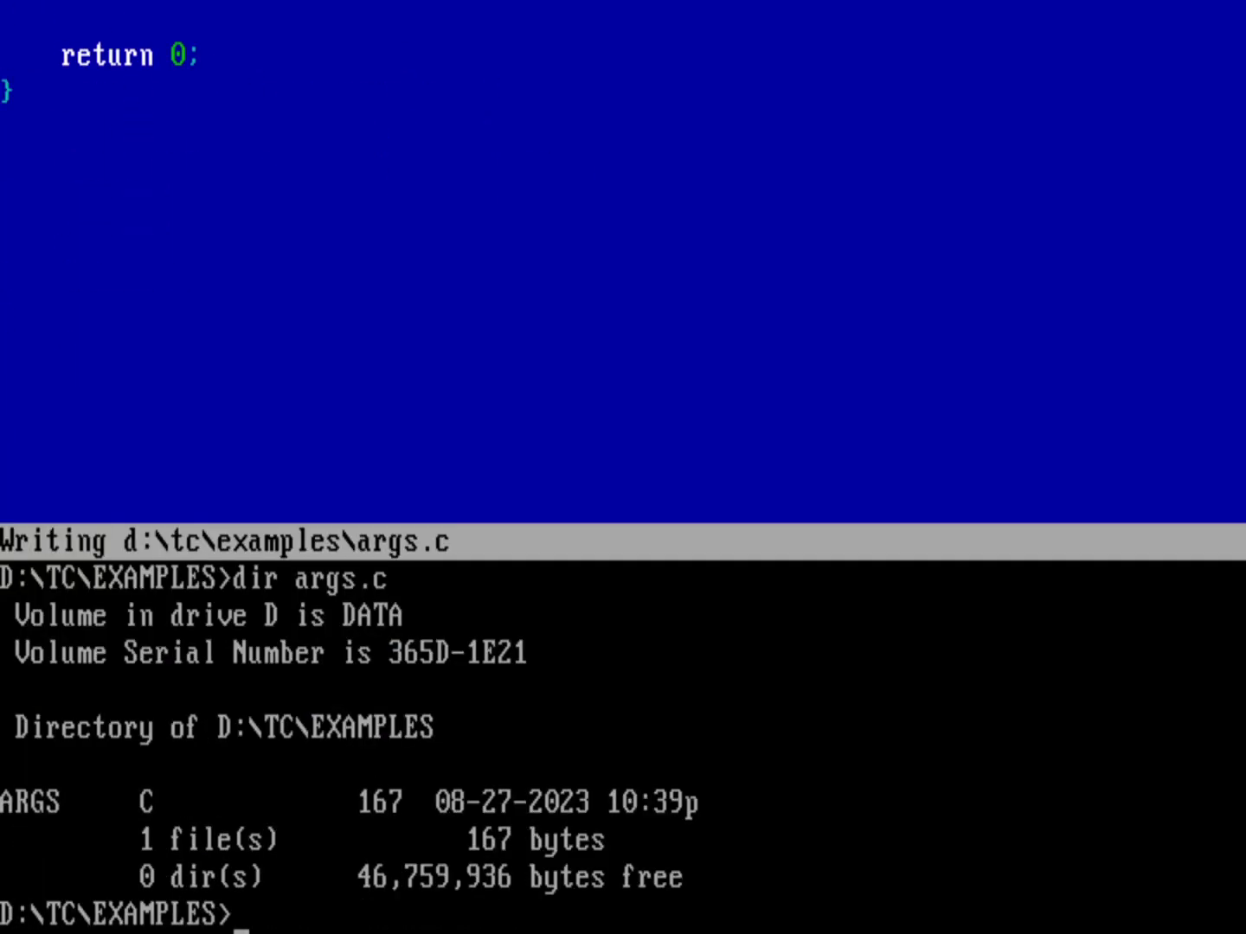
text(tcc argc)
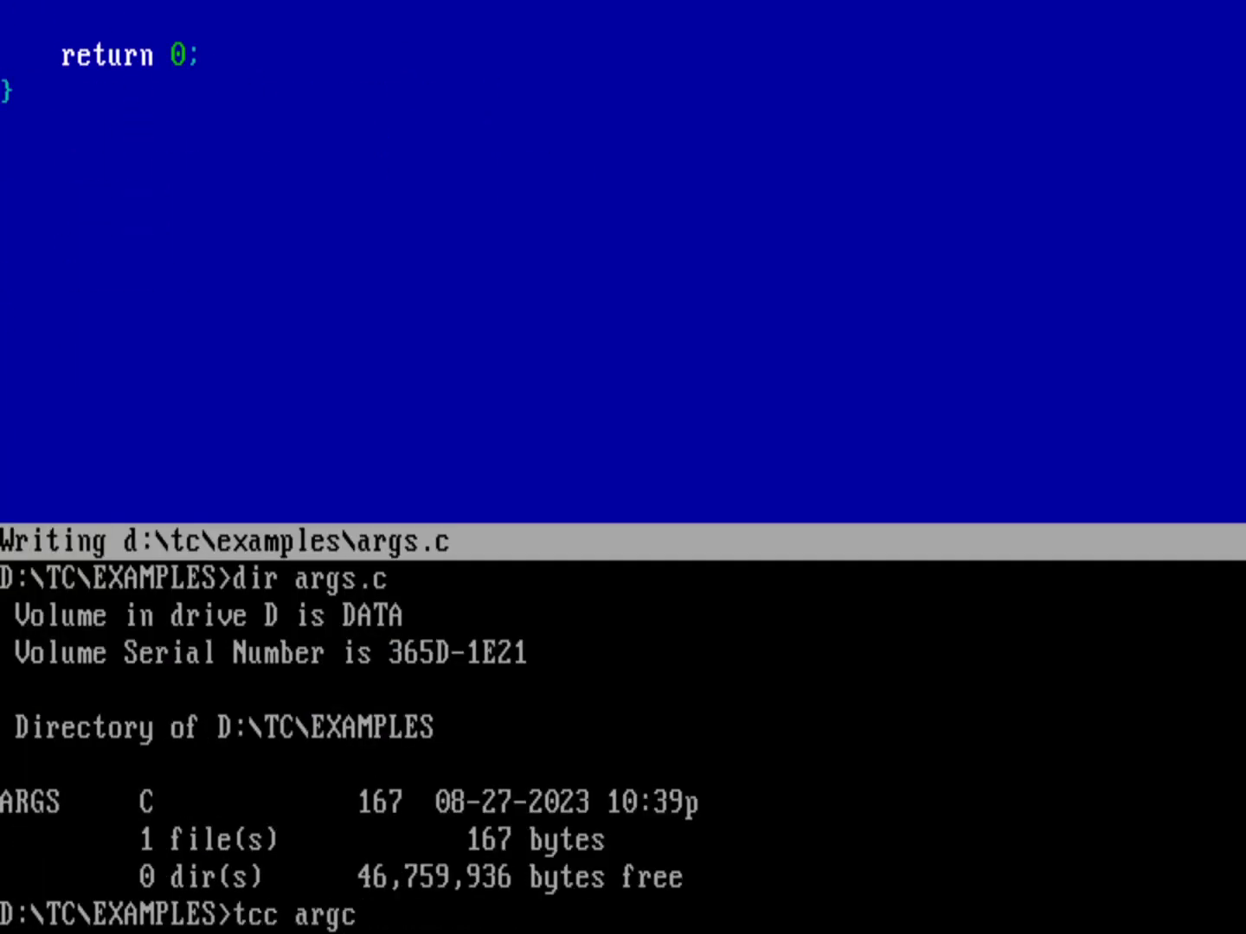
key(BackSpace)
text(s.c)
key(Return)
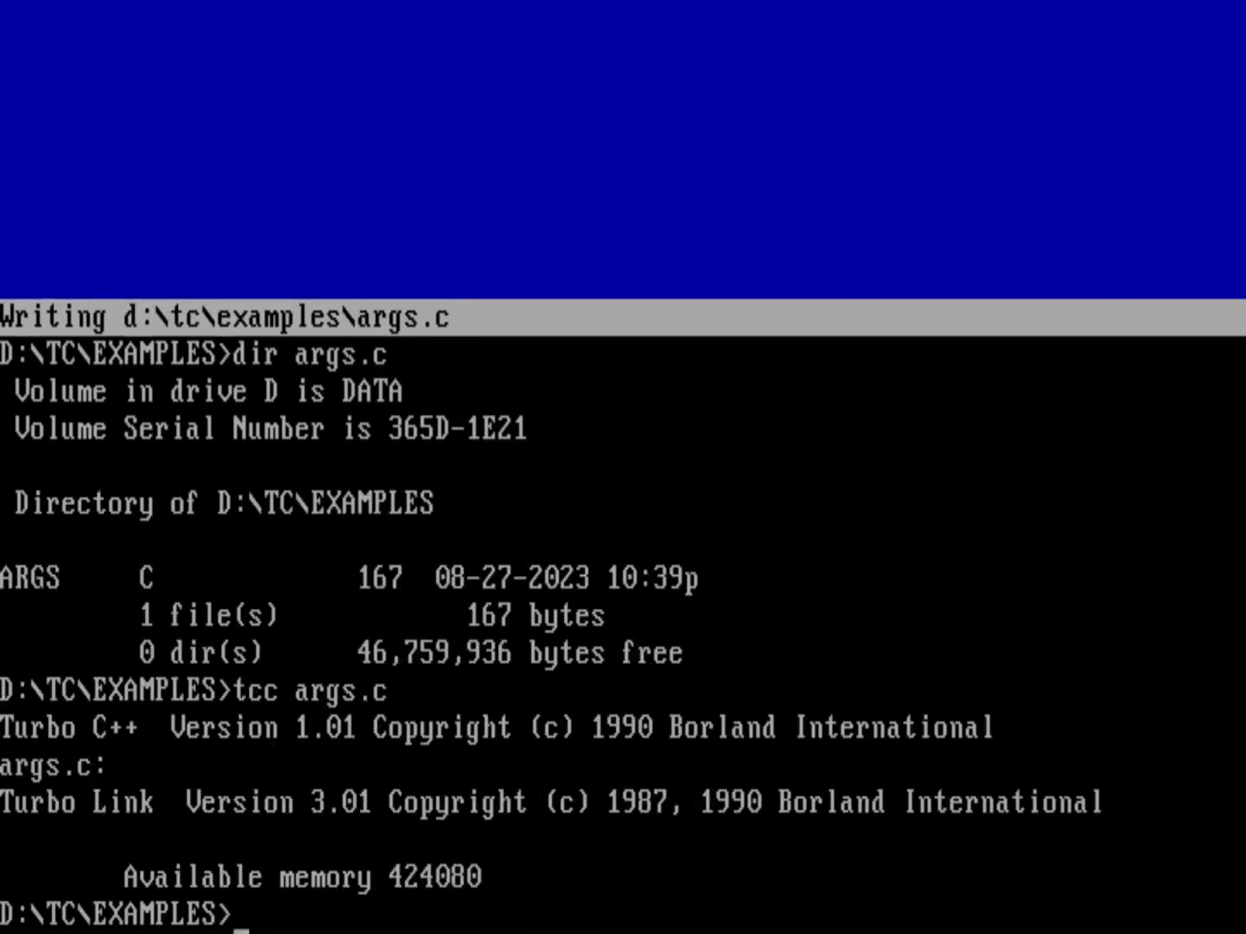
text(arg)
text(s hello)
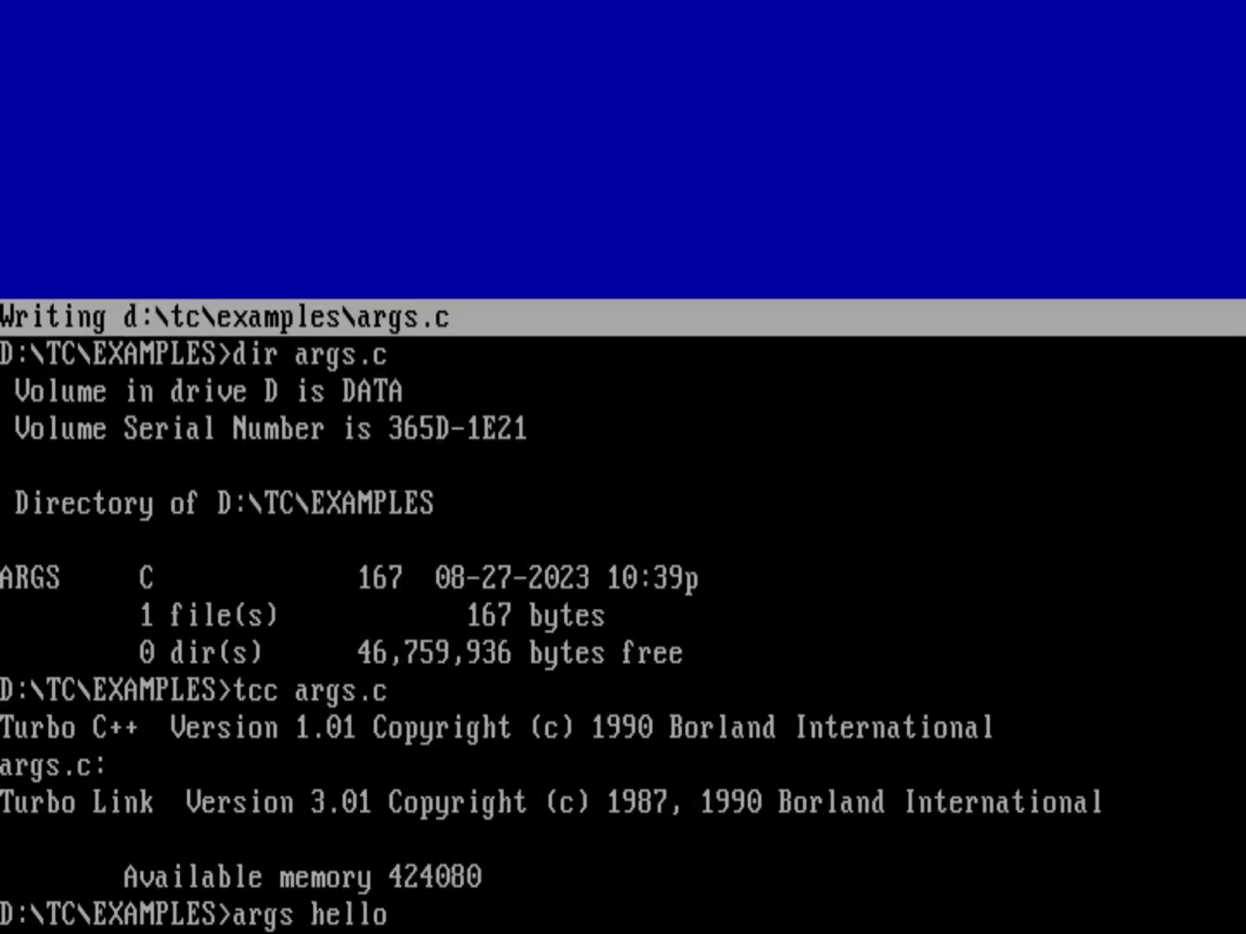
text( world)
key(Return)
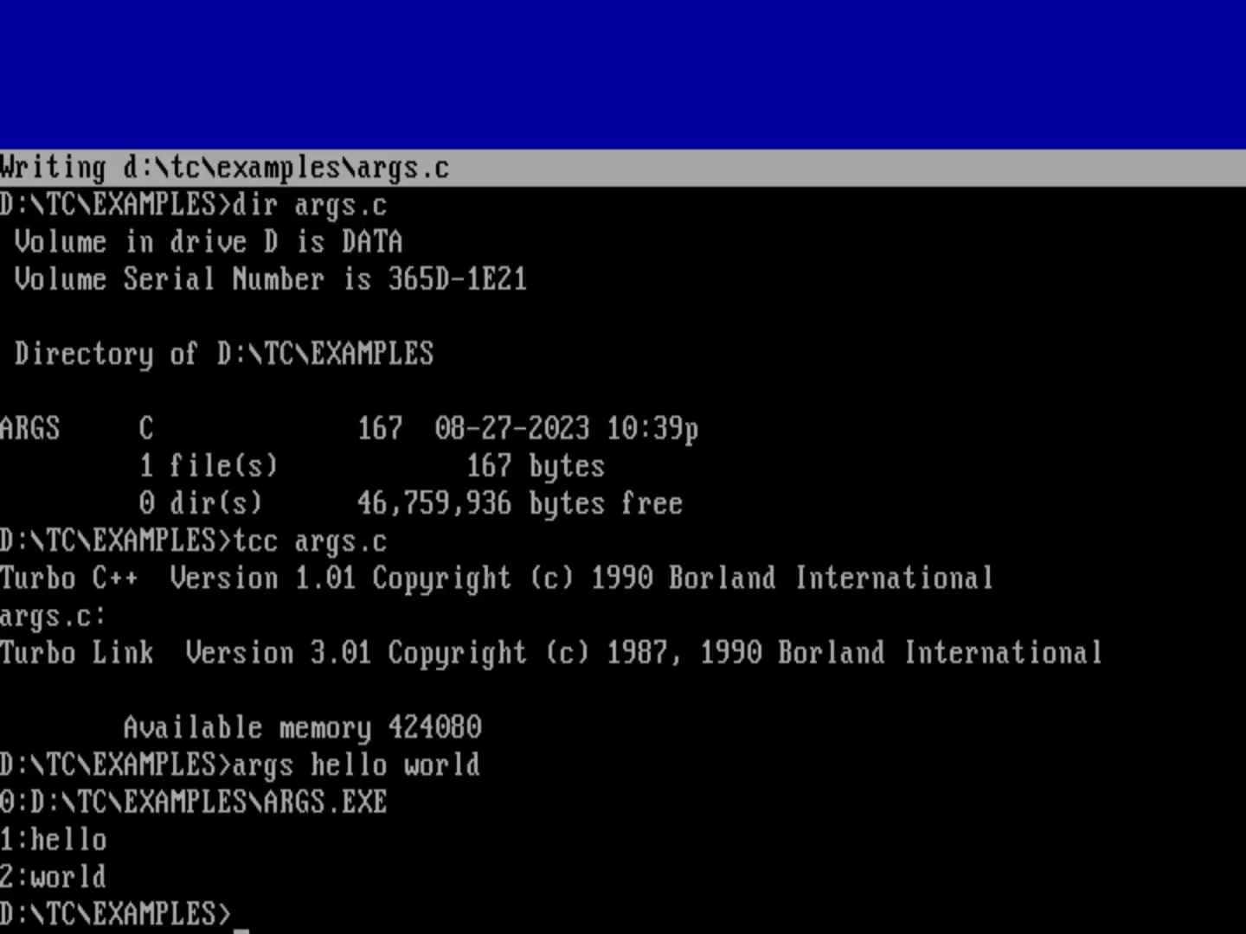